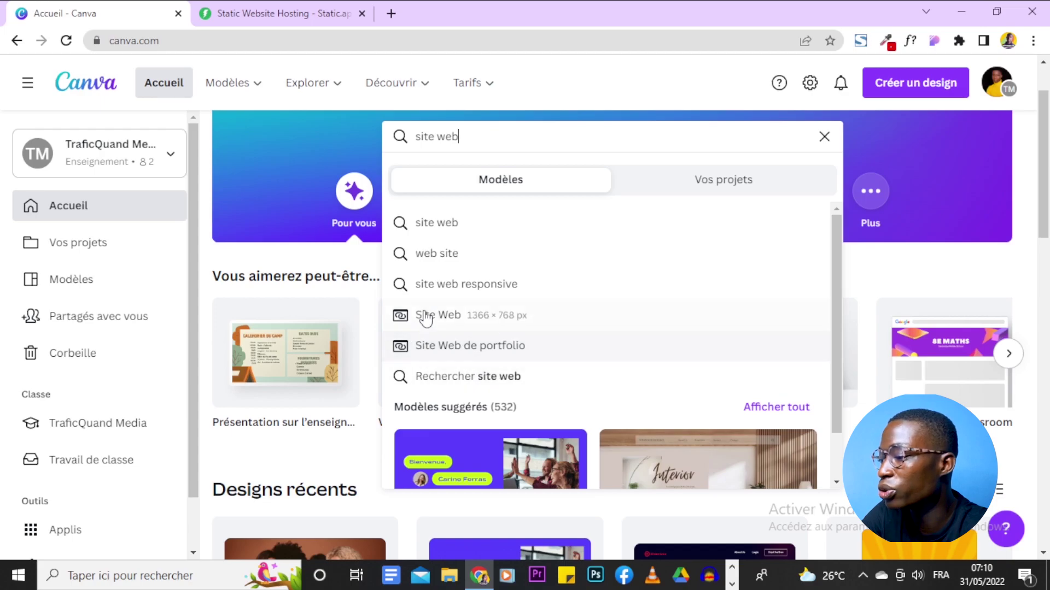
Browse the "Site Web de portfolio" templates and open the "Made by E" design showing a man in a red cap.
click(439, 350)
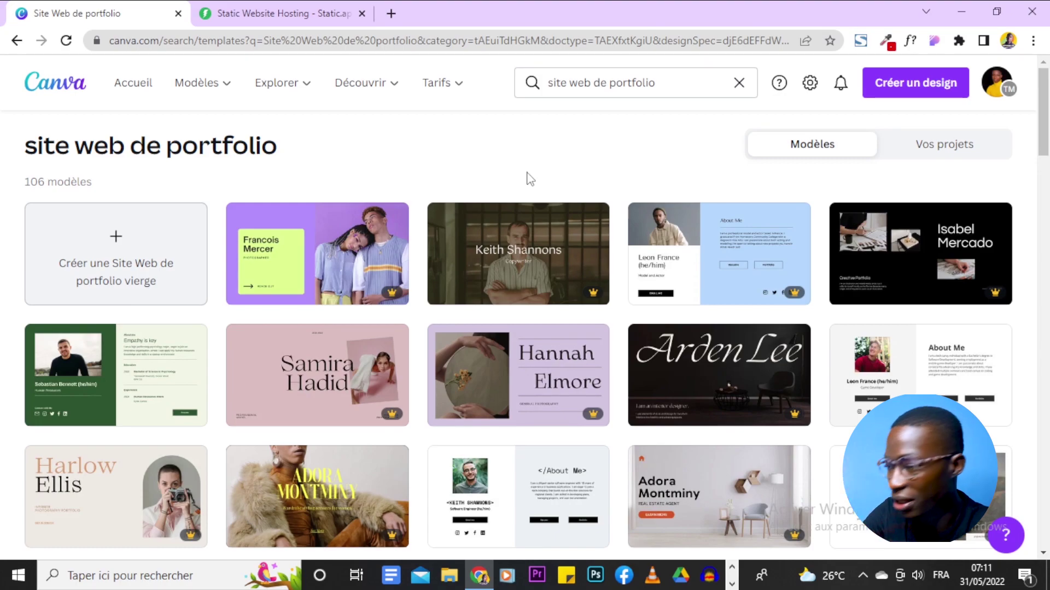
scroll(529, 179, down, 7)
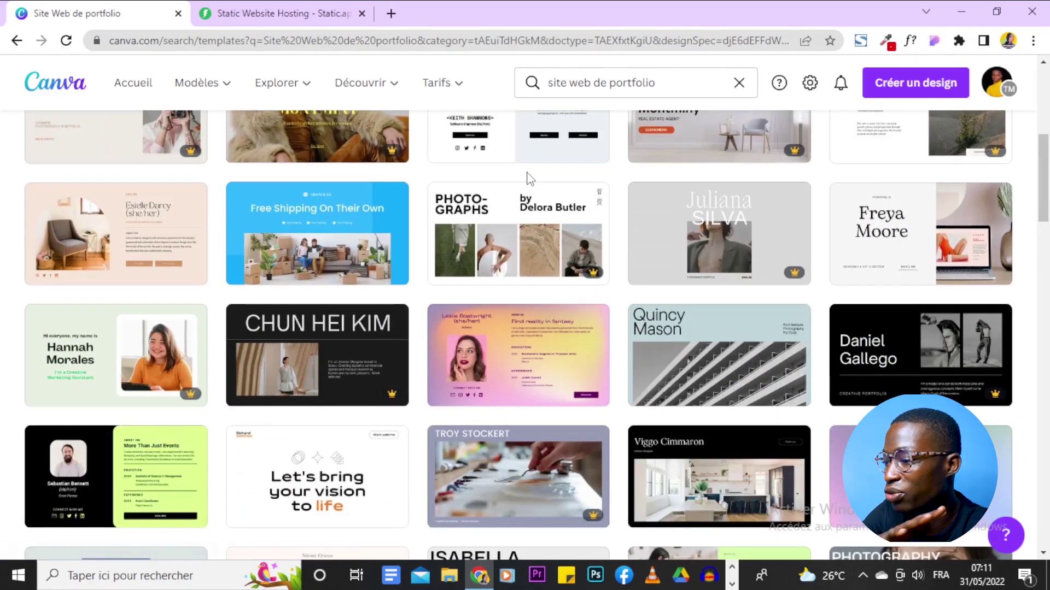
scroll(529, 179, down, 6)
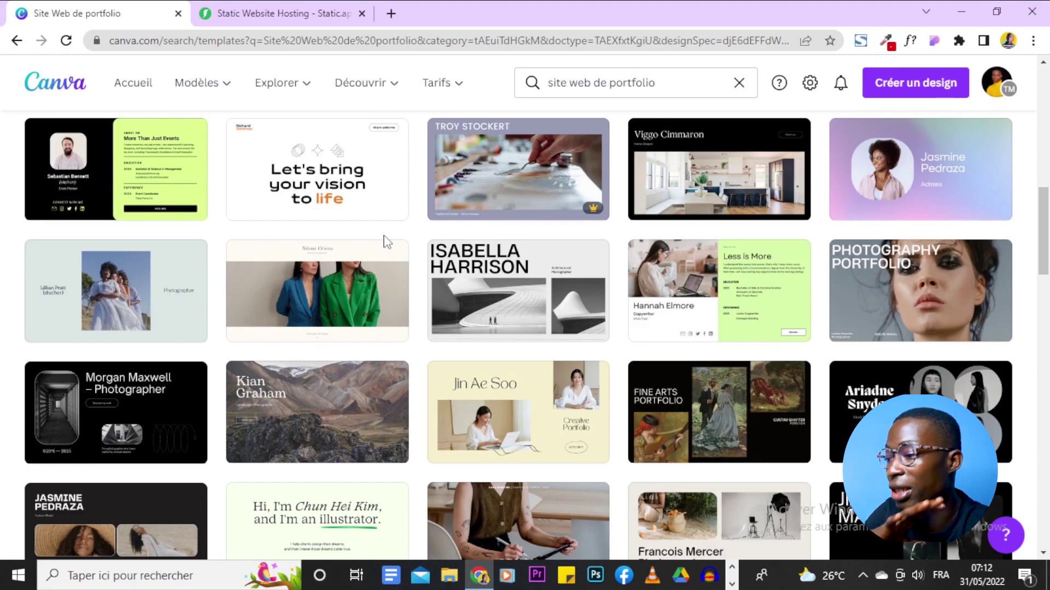
scroll(386, 241, down, 7)
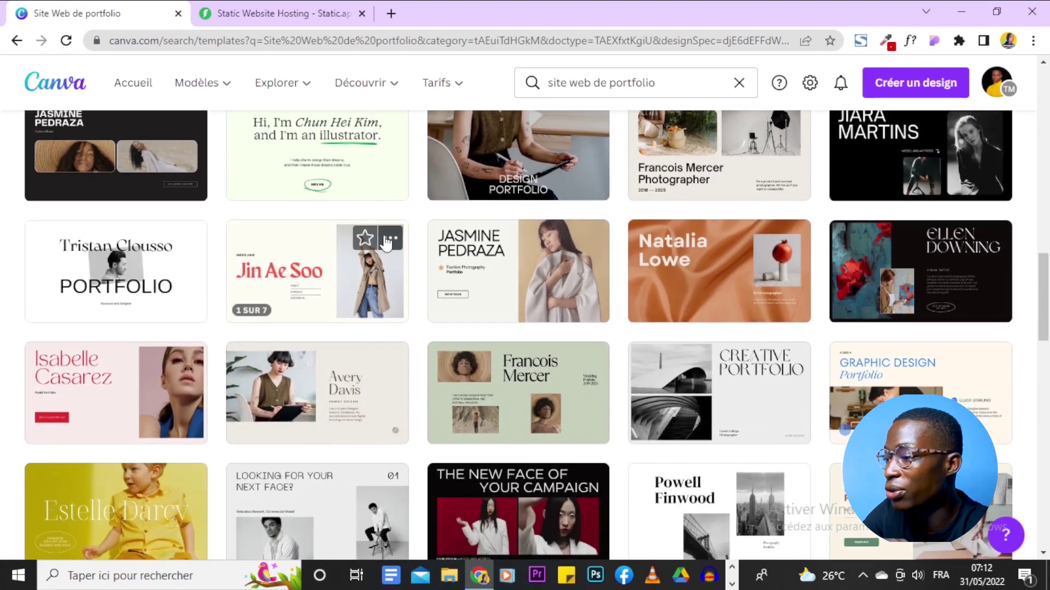
scroll(963, 295, down, 1)
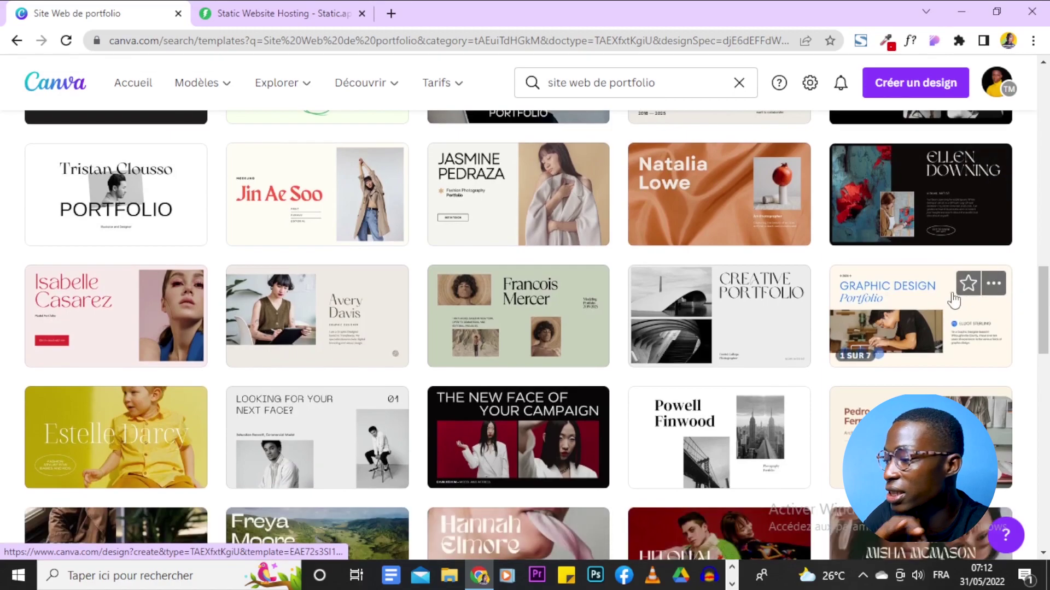
scroll(878, 306, down, 7)
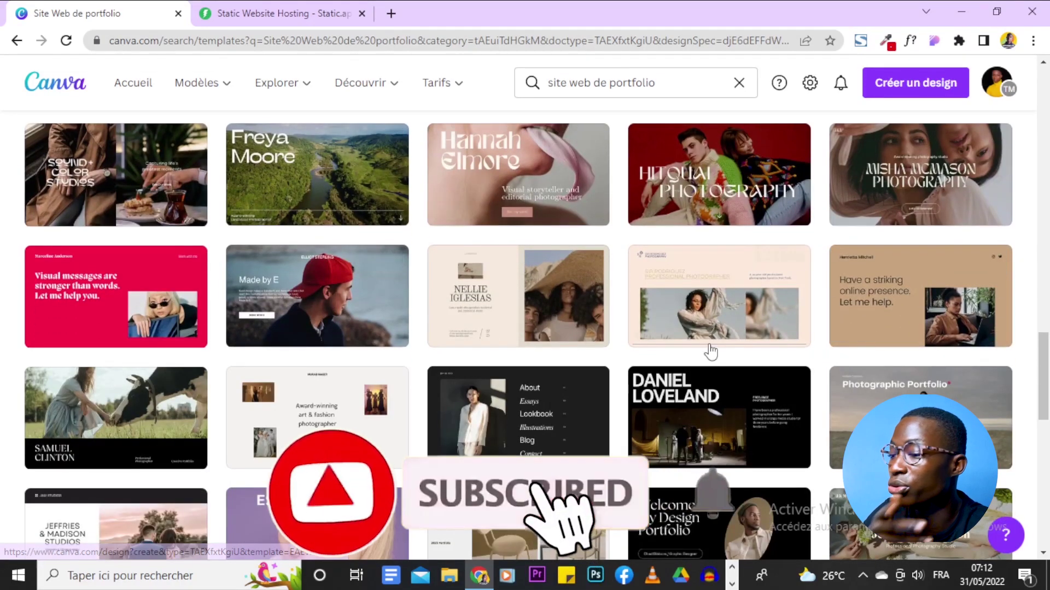
scroll(769, 265, down, 3)
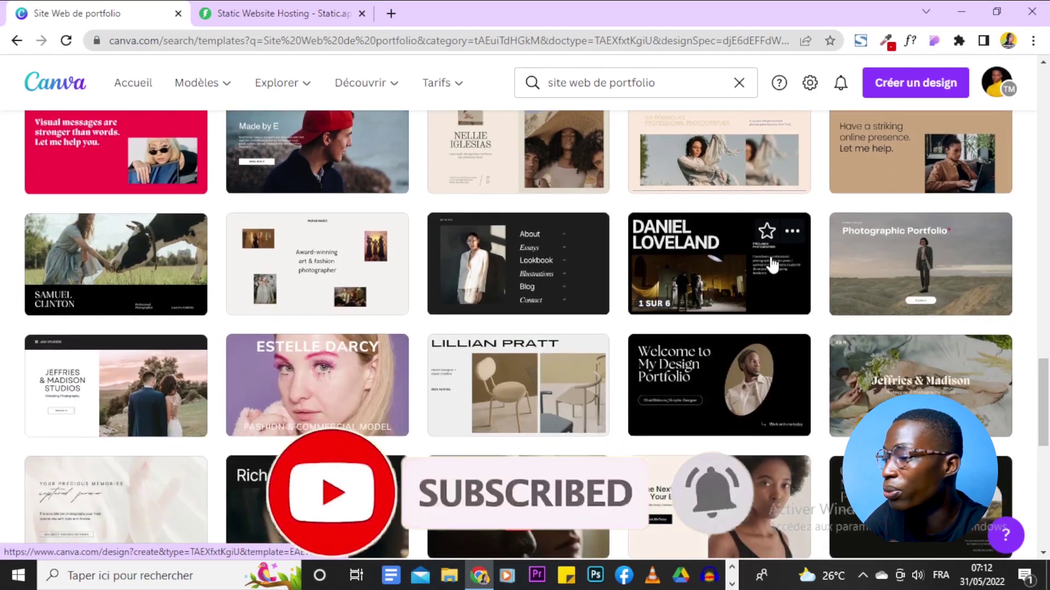
scroll(770, 265, down, 3)
scroll(770, 265, up, 5)
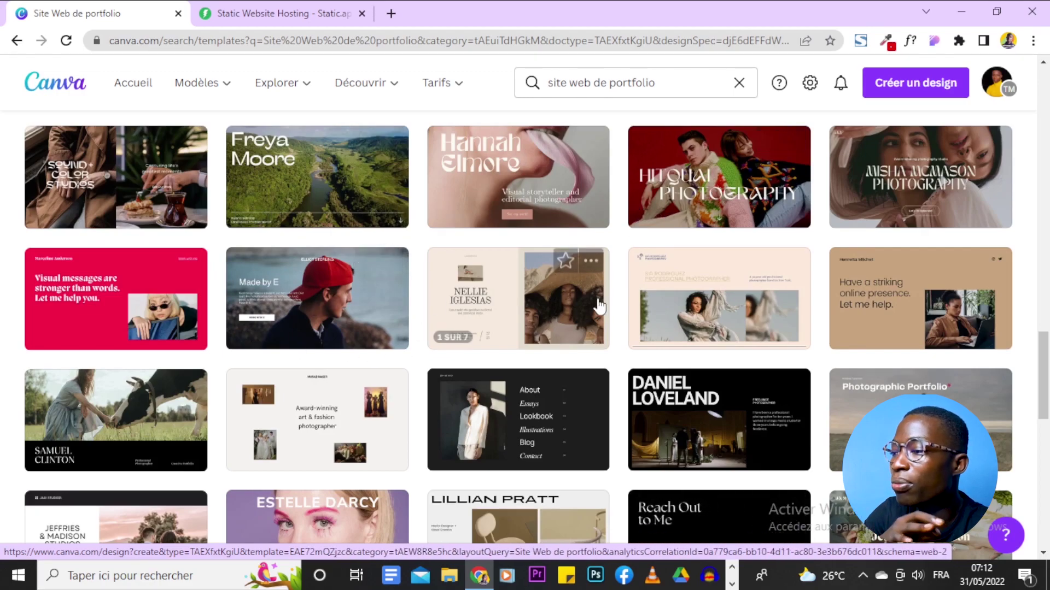
scroll(602, 304, up, 3)
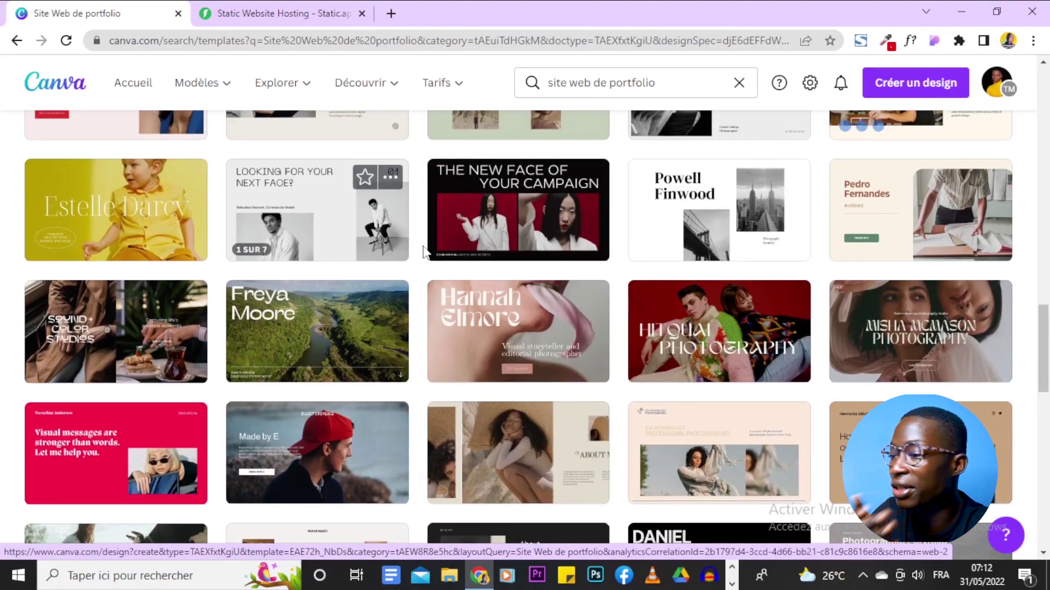
scroll(68, 254, down, 4)
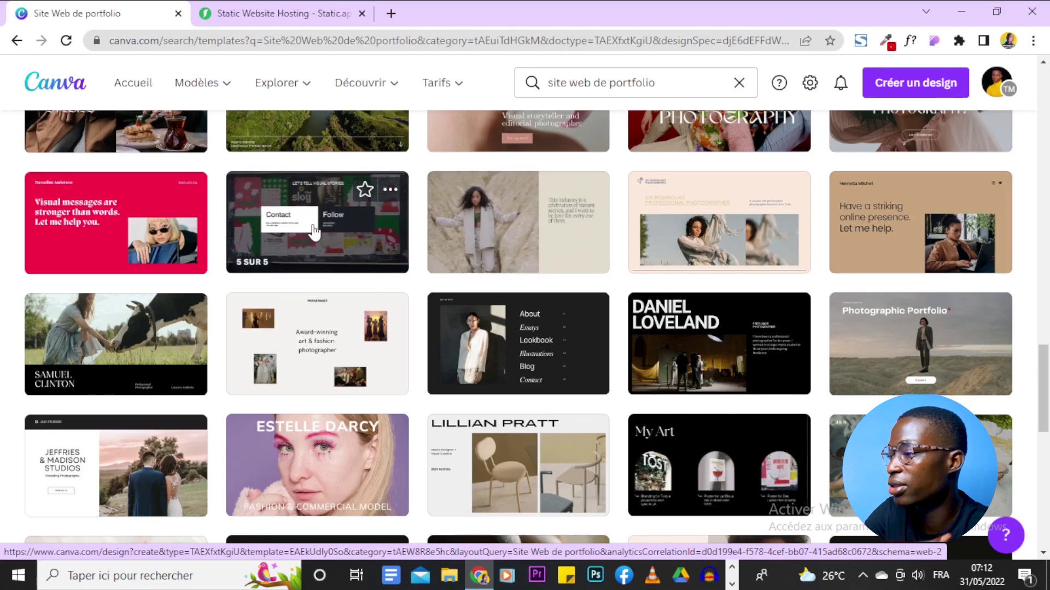
click(314, 232)
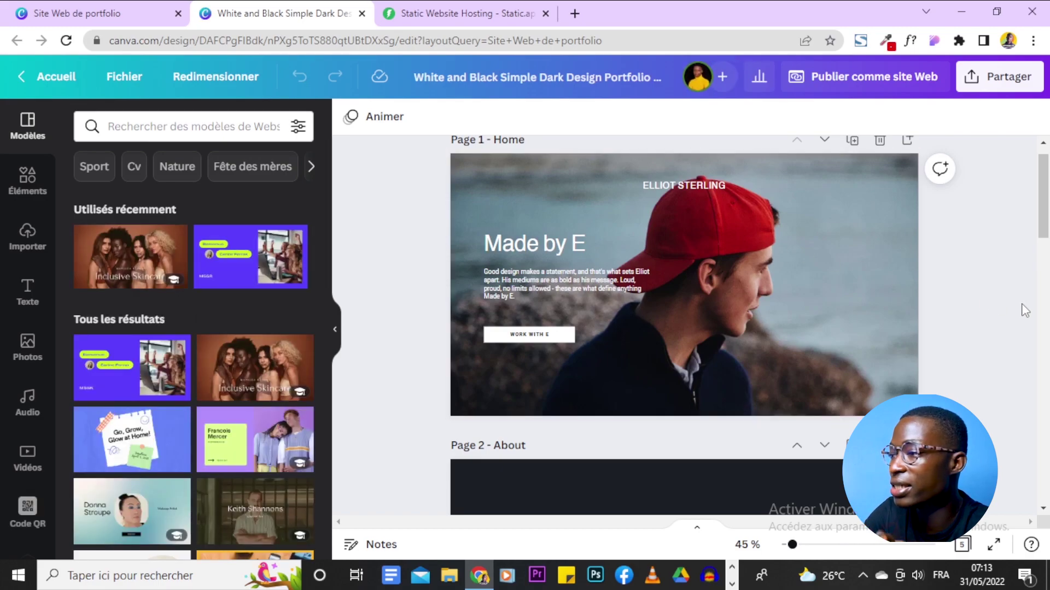
Review the template's Home, About, Portfolio, Services and Contact pages.
scroll(1023, 317, down, 5)
scroll(1023, 317, up, 6)
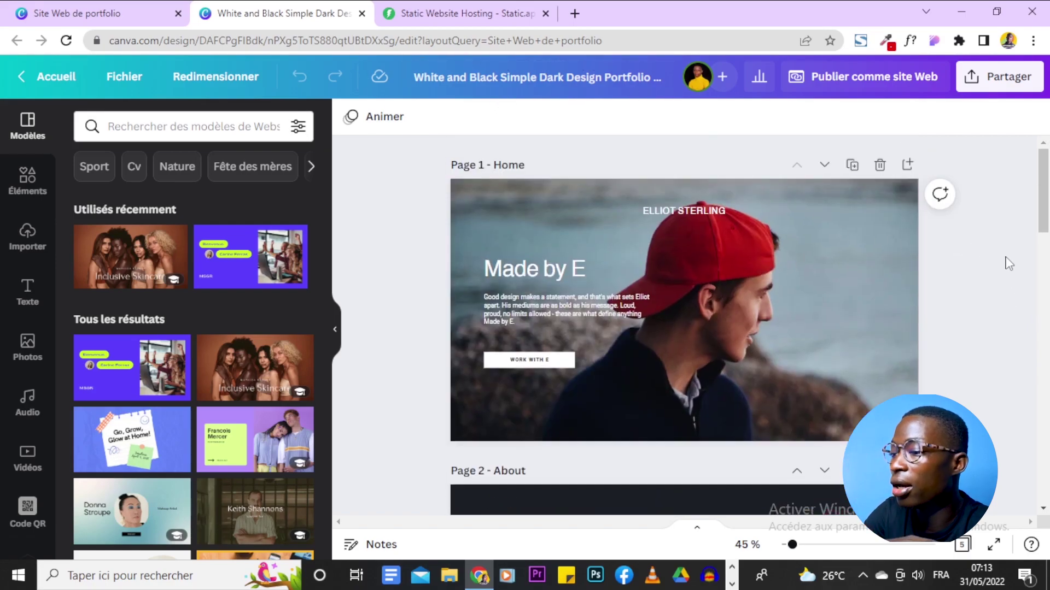
scroll(1009, 264, down, 4)
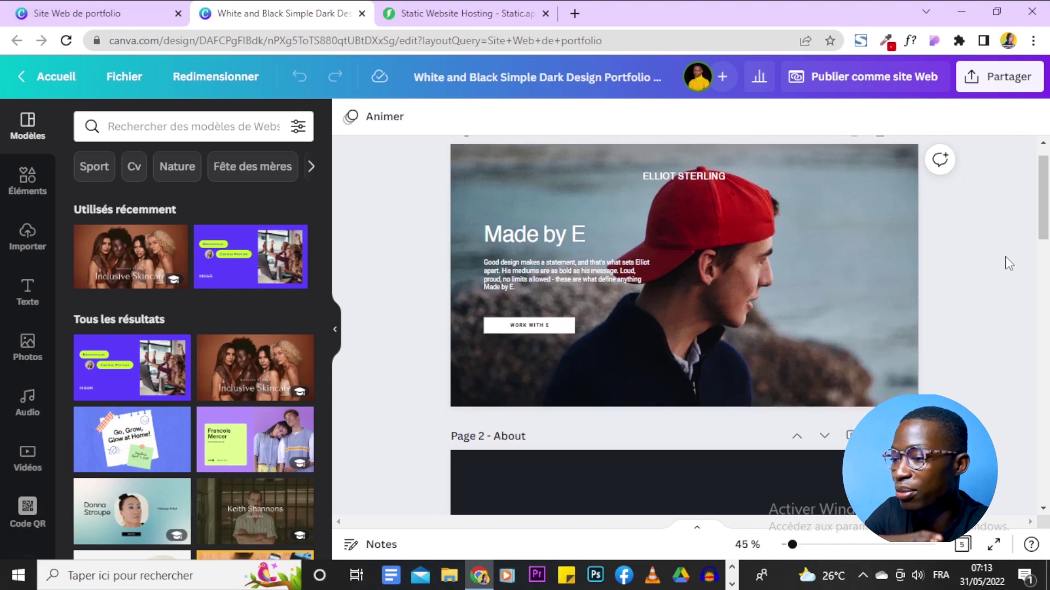
scroll(1005, 264, up, 2)
scroll(1005, 264, down, 3)
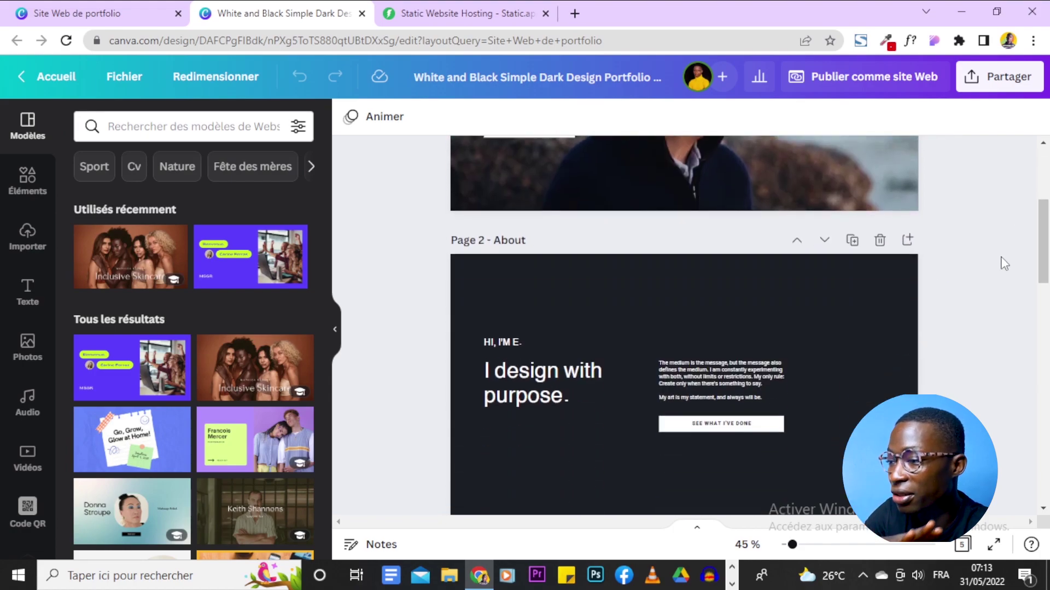
scroll(1005, 264, up, 4)
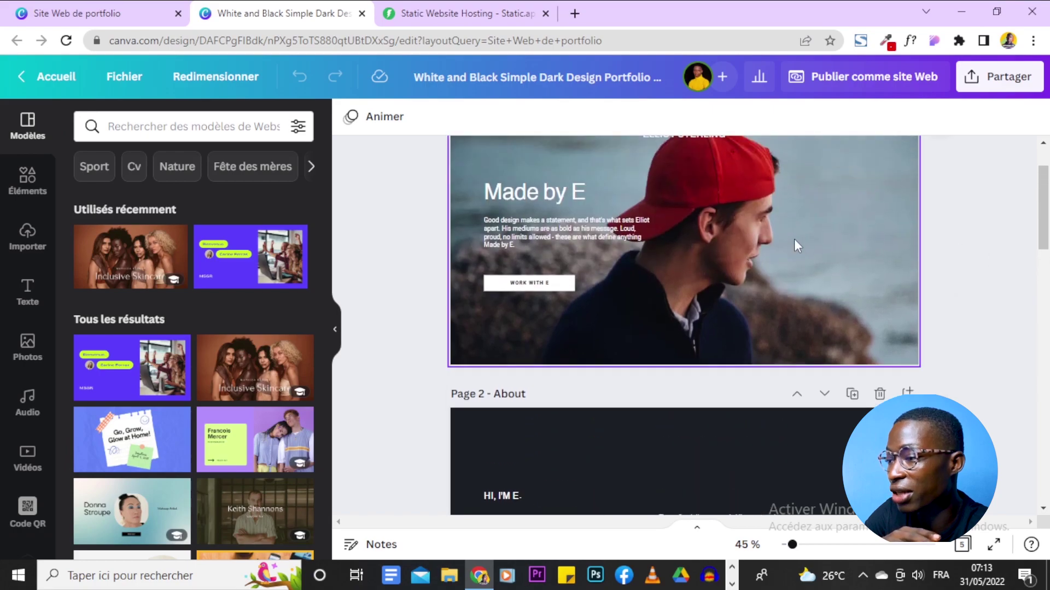
scroll(954, 312, down, 4)
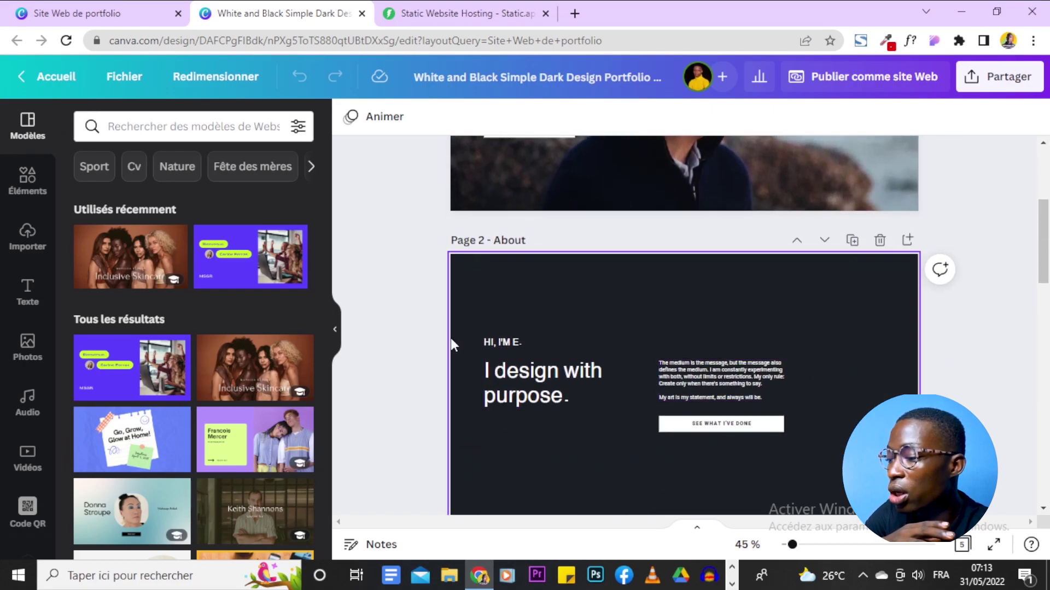
scroll(454, 333, up, 2)
scroll(451, 377, down, 3)
scroll(450, 377, down, 1)
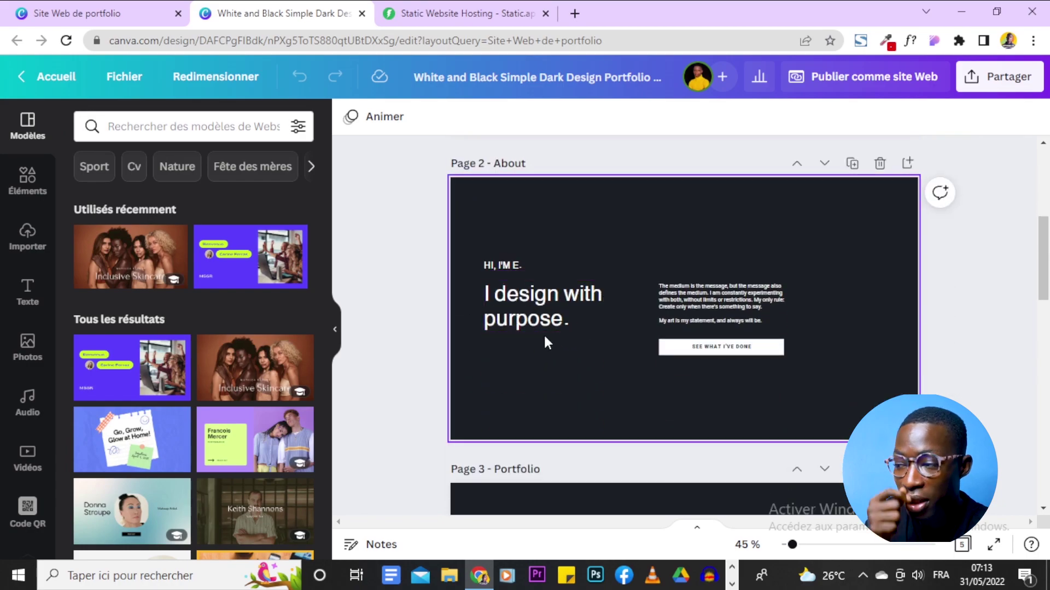
scroll(966, 316, down, 6)
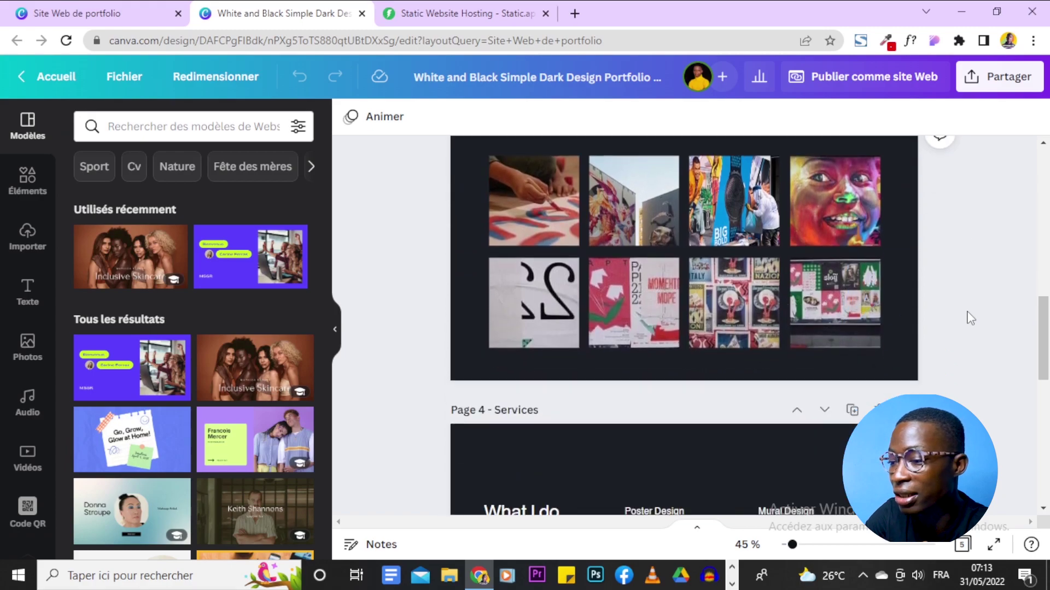
scroll(900, 317, up, 2)
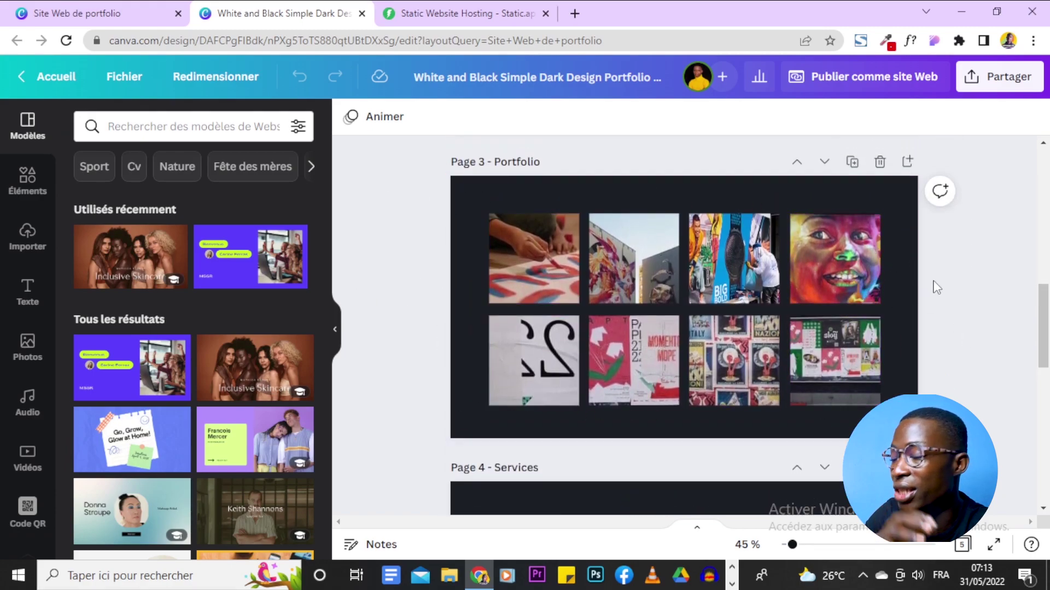
scroll(936, 287, down, 4)
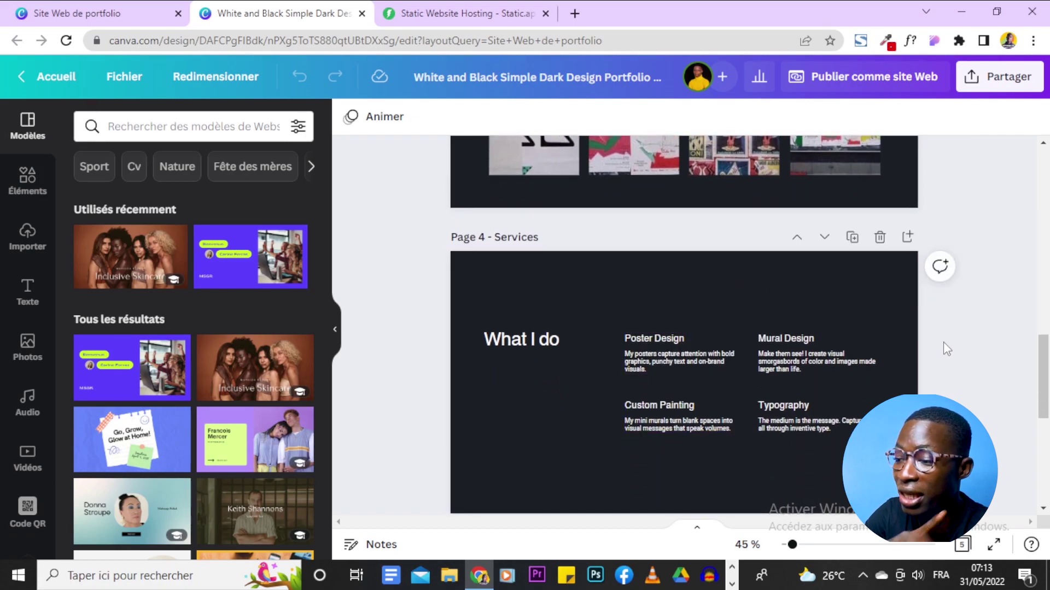
scroll(944, 347, down, 3)
scroll(944, 347, up, 1)
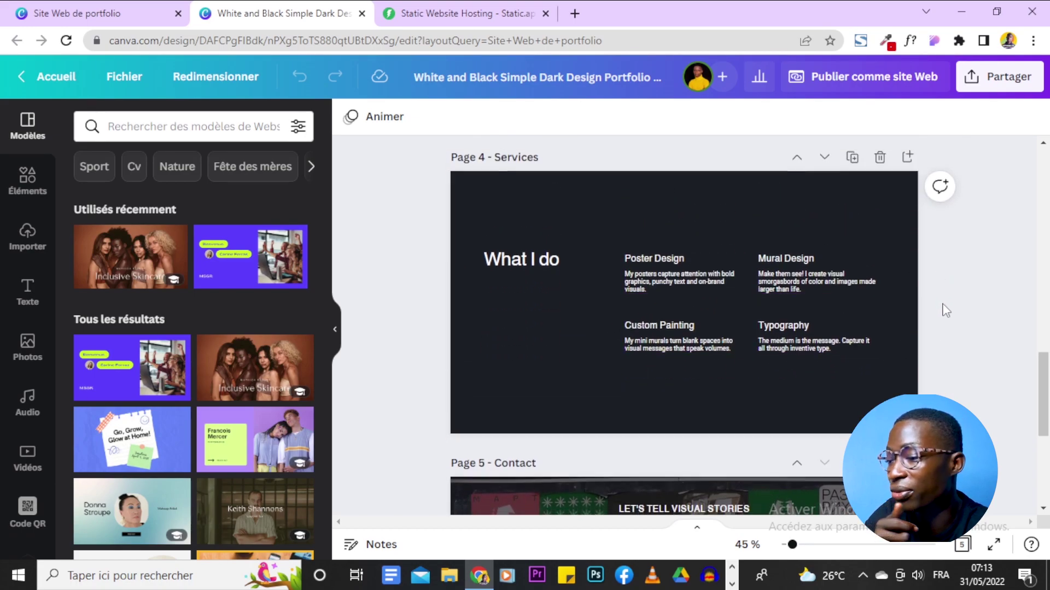
scroll(948, 308, down, 3)
scroll(939, 325, up, 3)
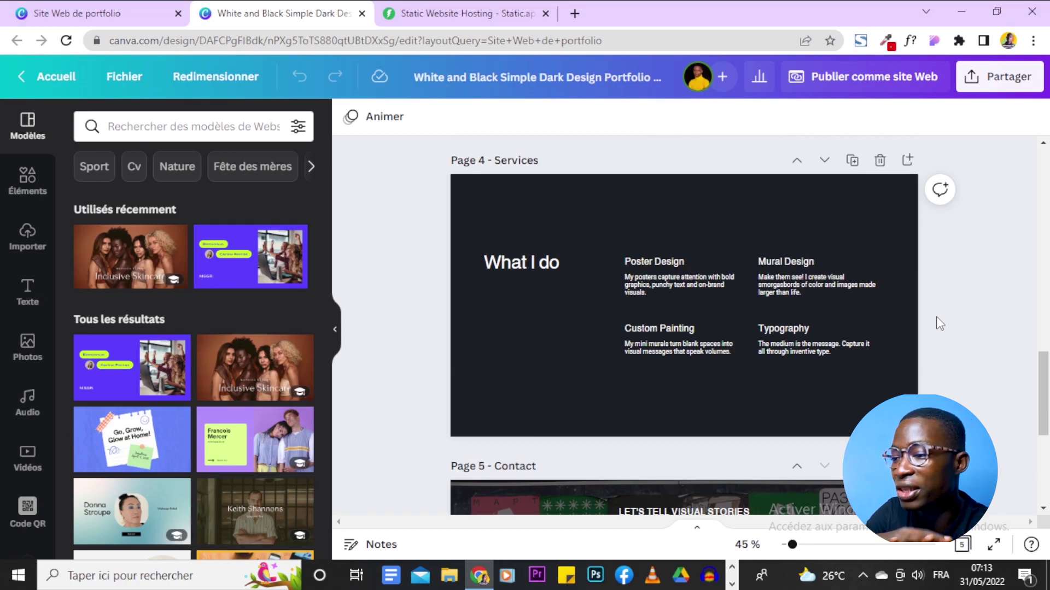
scroll(933, 312, down, 3)
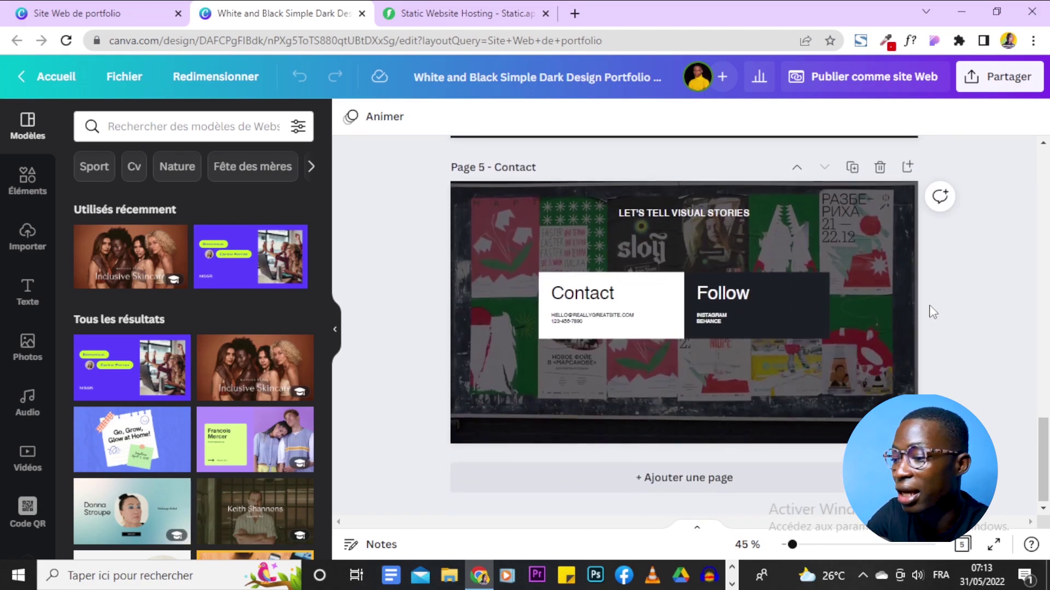
scroll(464, 198, up, 12)
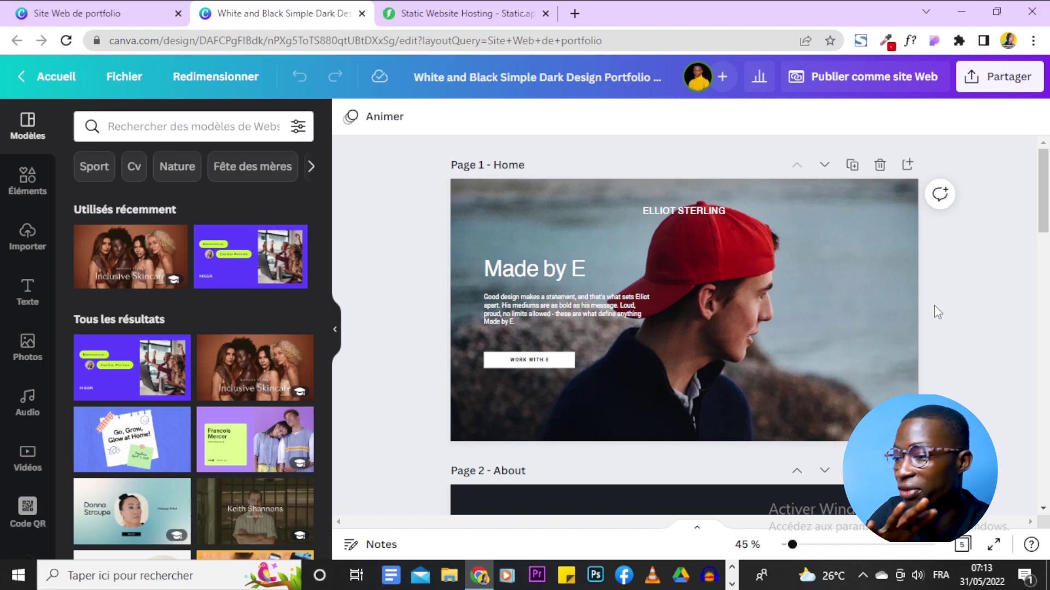
scroll(938, 312, down, 20)
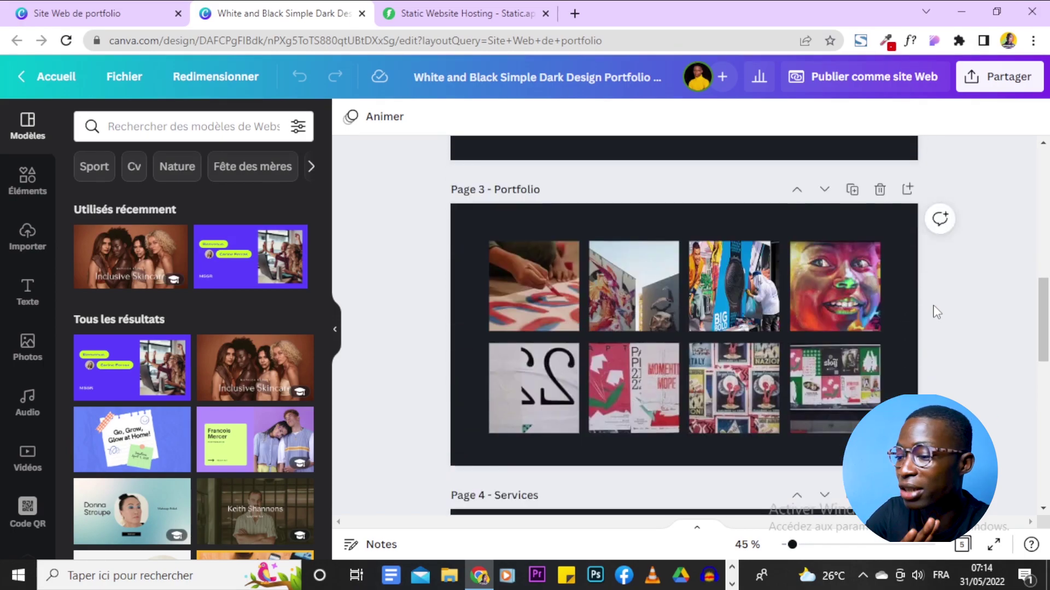
scroll(936, 312, down, 3)
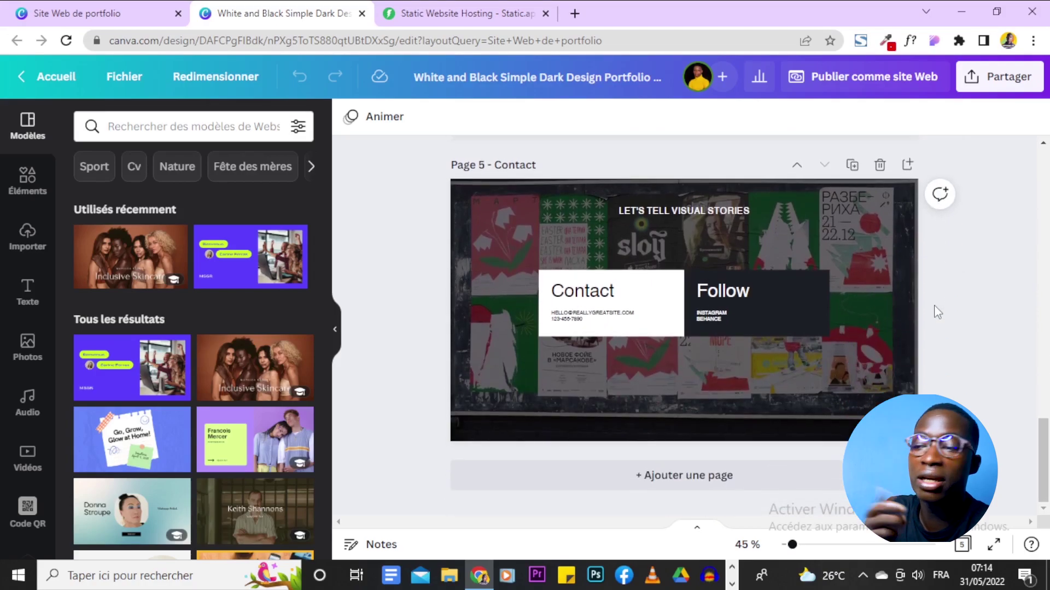
scroll(938, 312, up, 20)
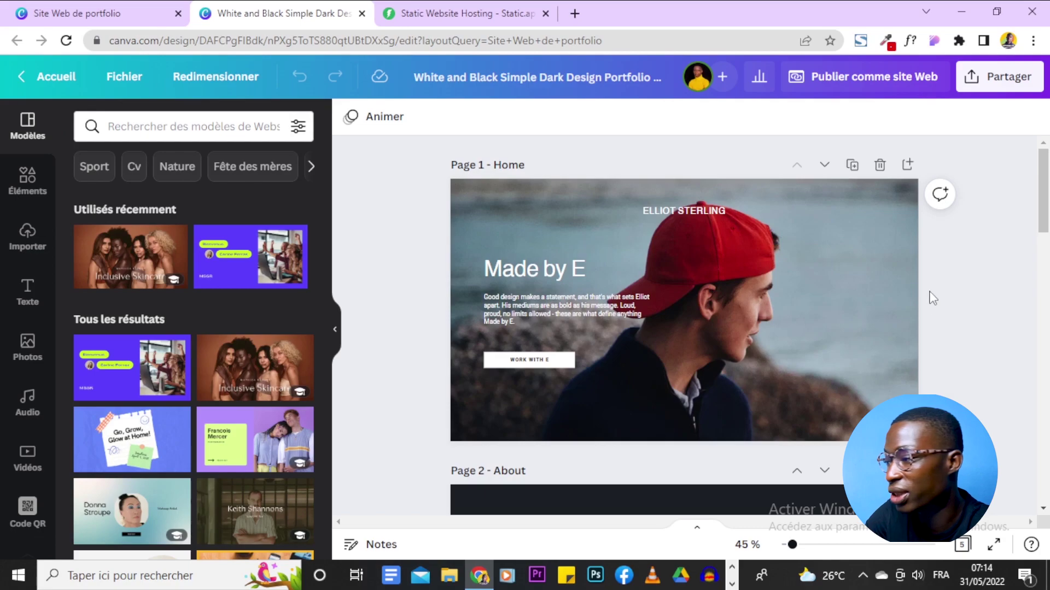
click(637, 310)
double_click(638, 310)
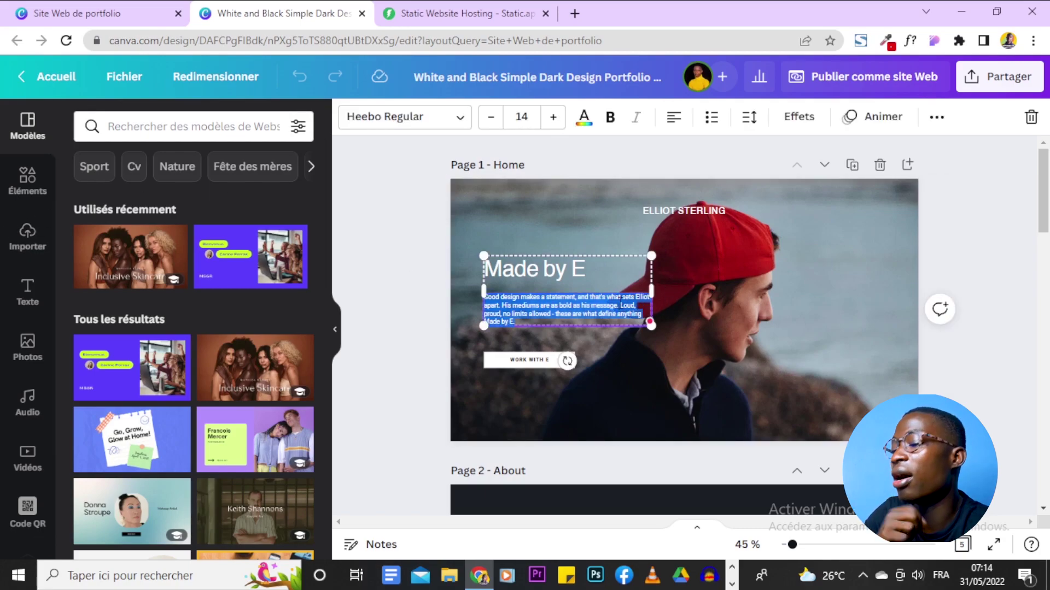
click(418, 377)
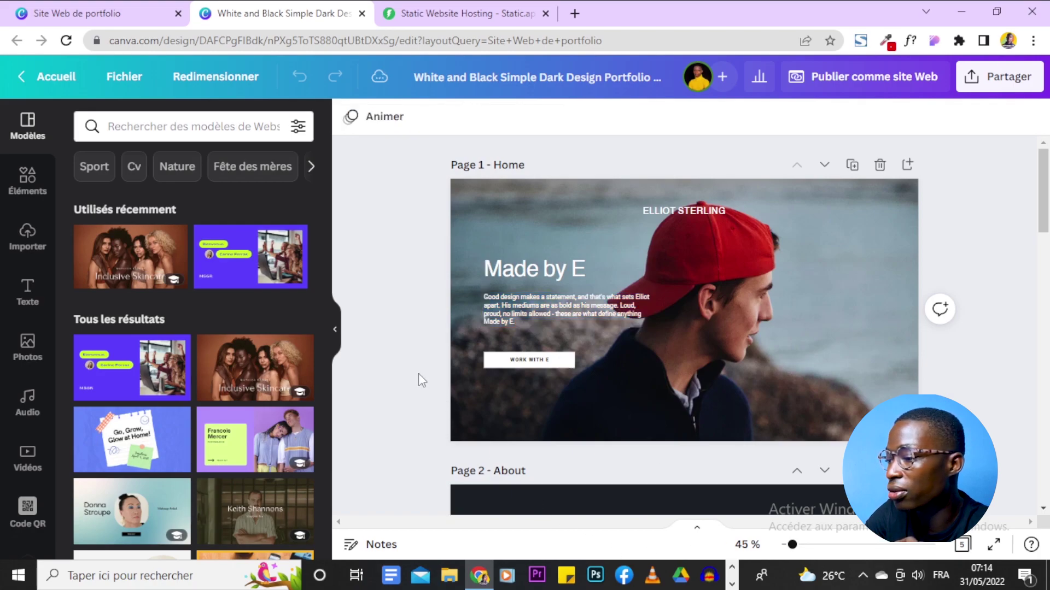
click(511, 363)
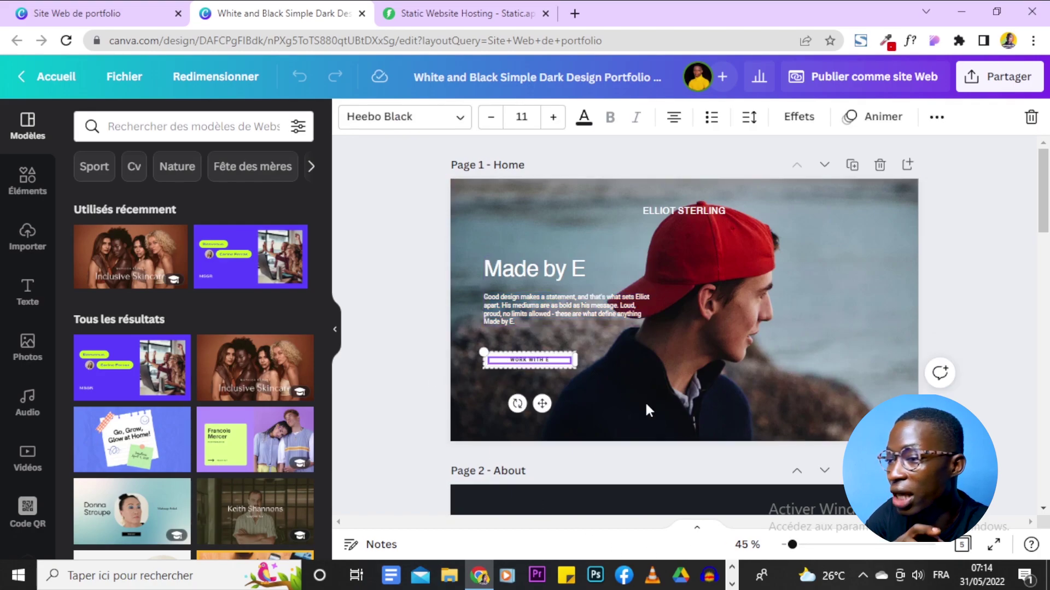
click(405, 358)
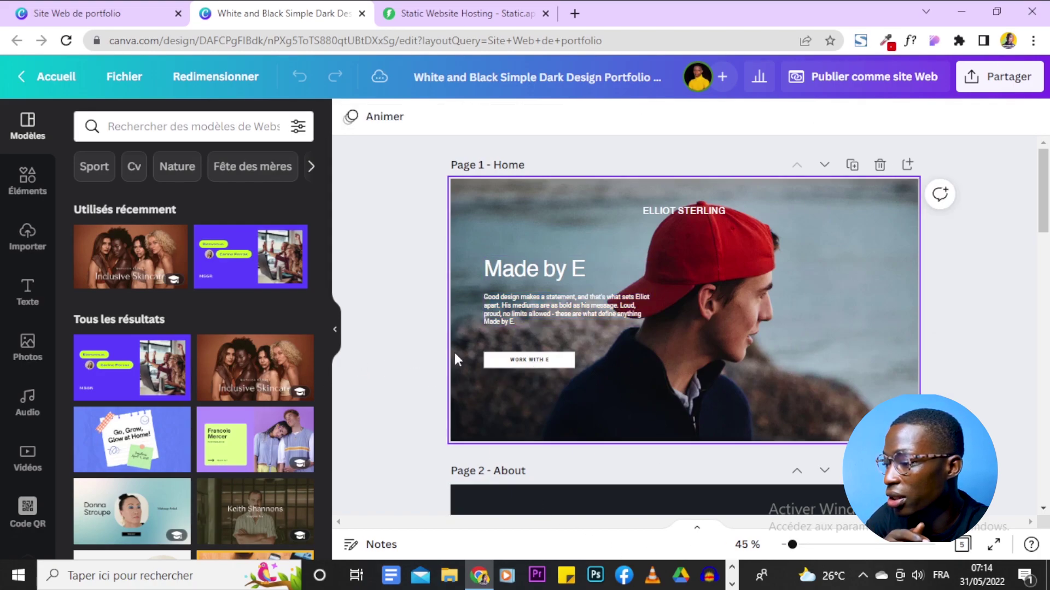
click(568, 362)
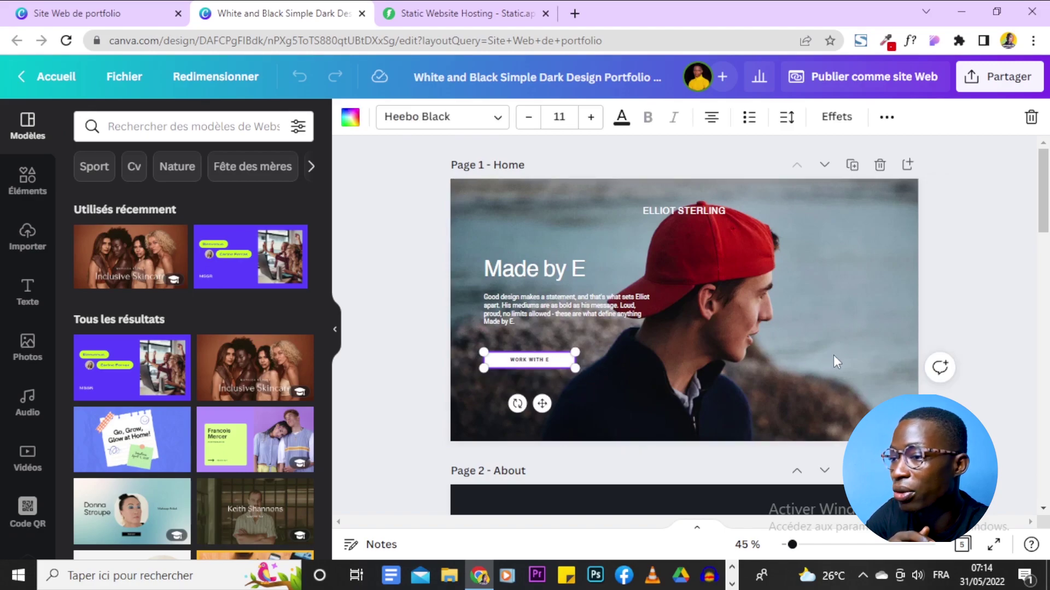
click(887, 118)
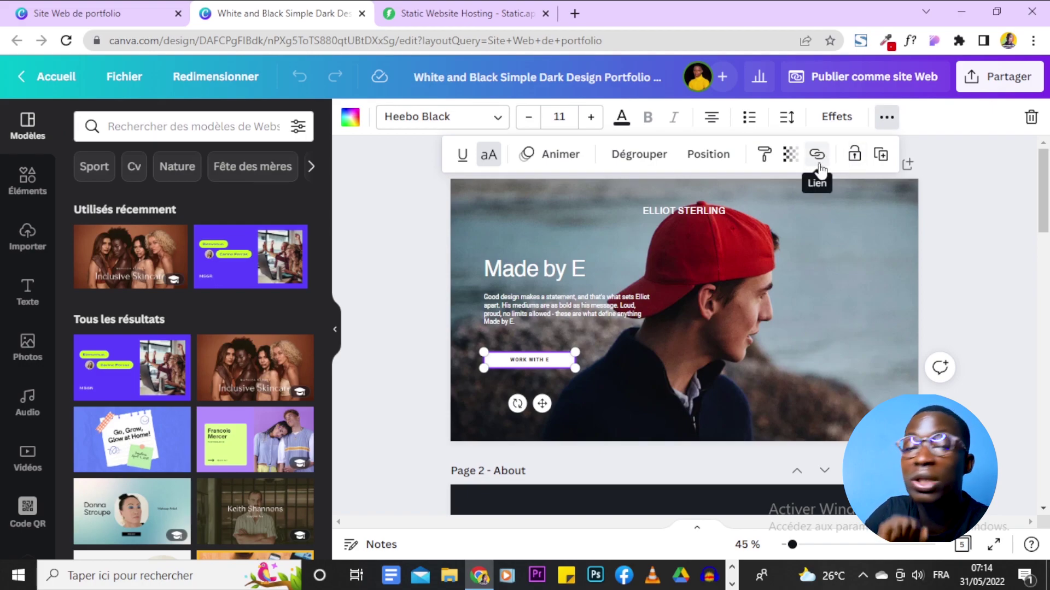
click(819, 164)
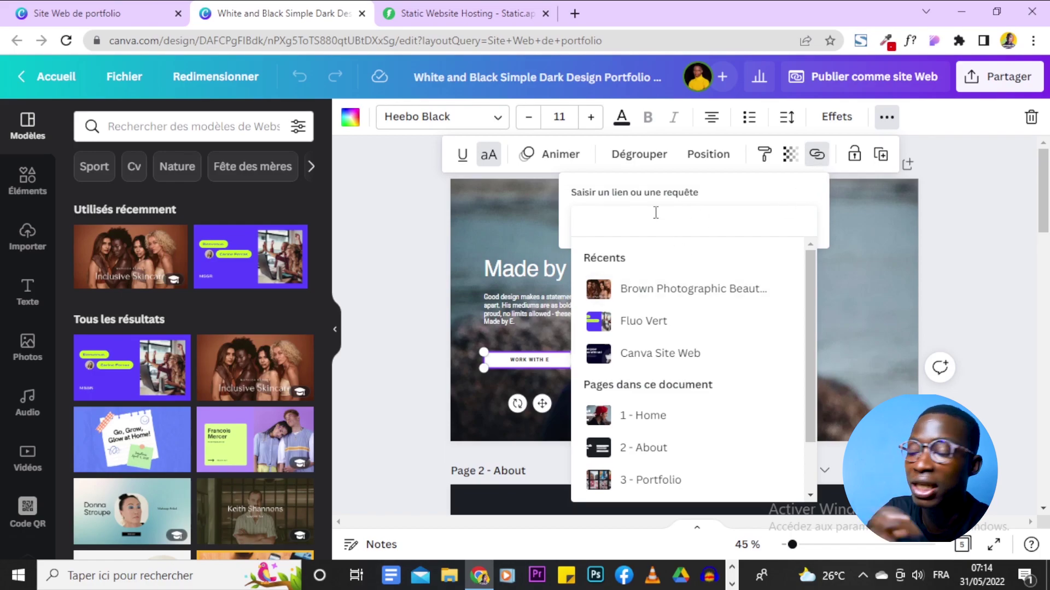
text(www.traficquand.com)
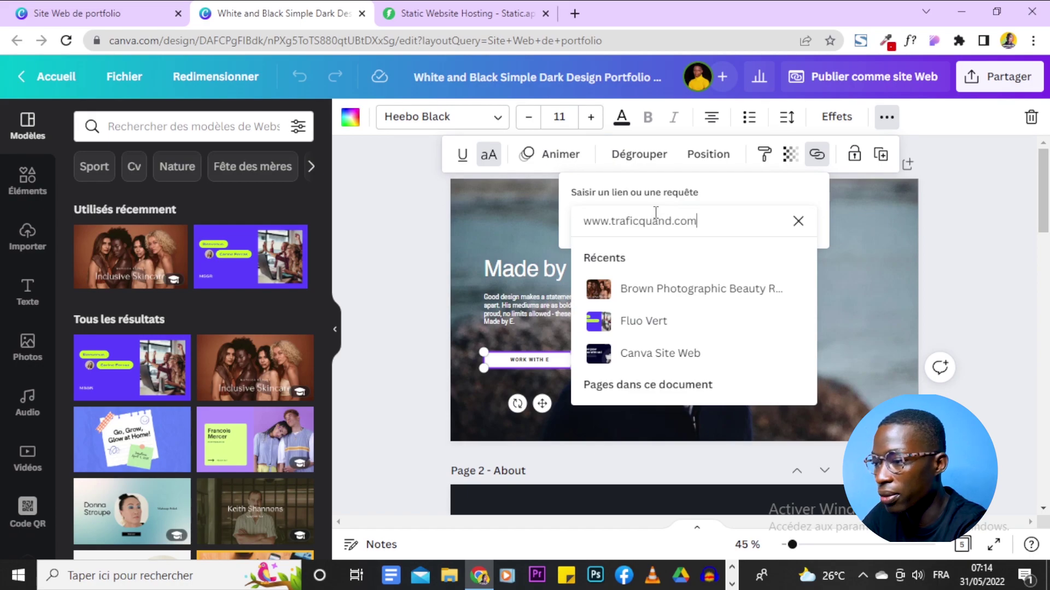
key(Return)
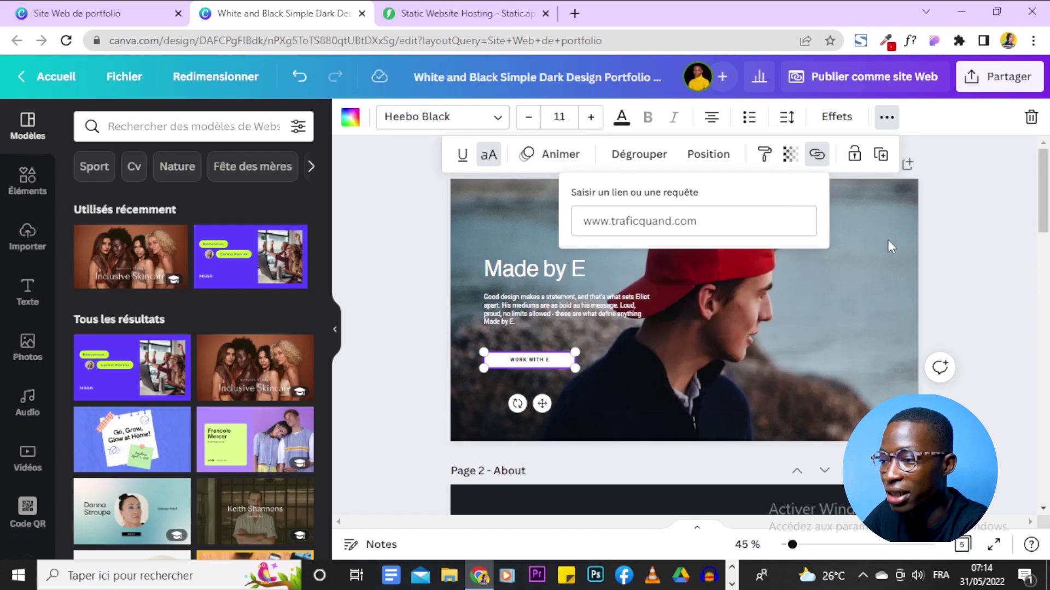
key(Escape)
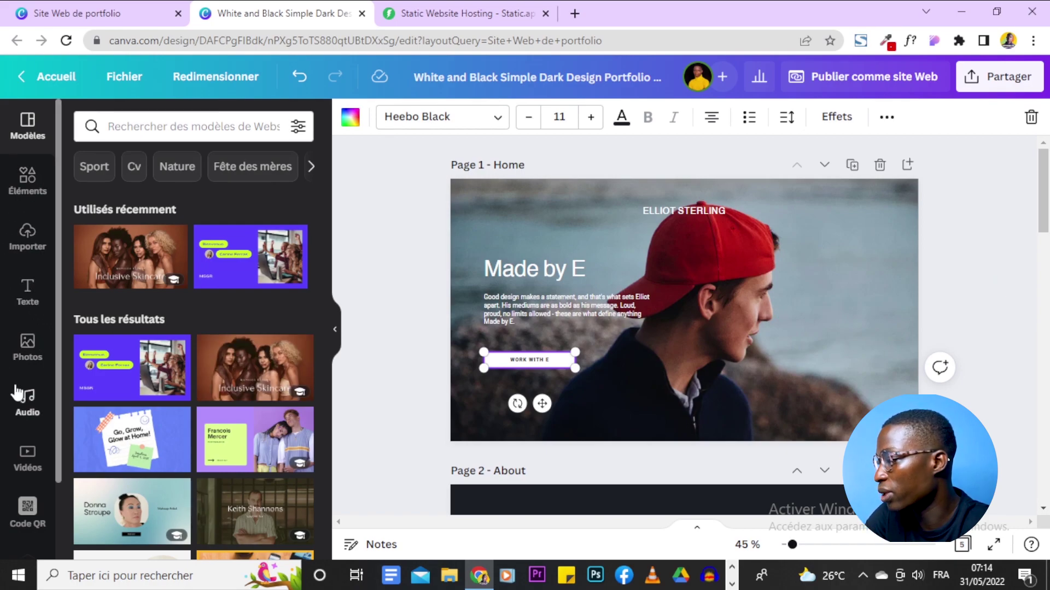
Search the photo library for "designer".
click(25, 350)
click(187, 128)
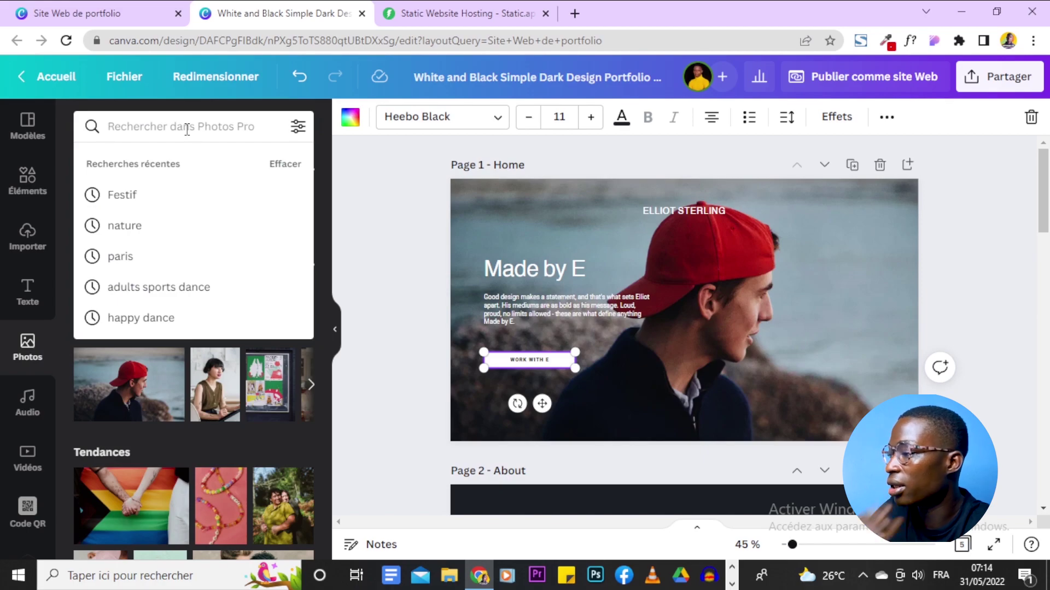
text(designer)
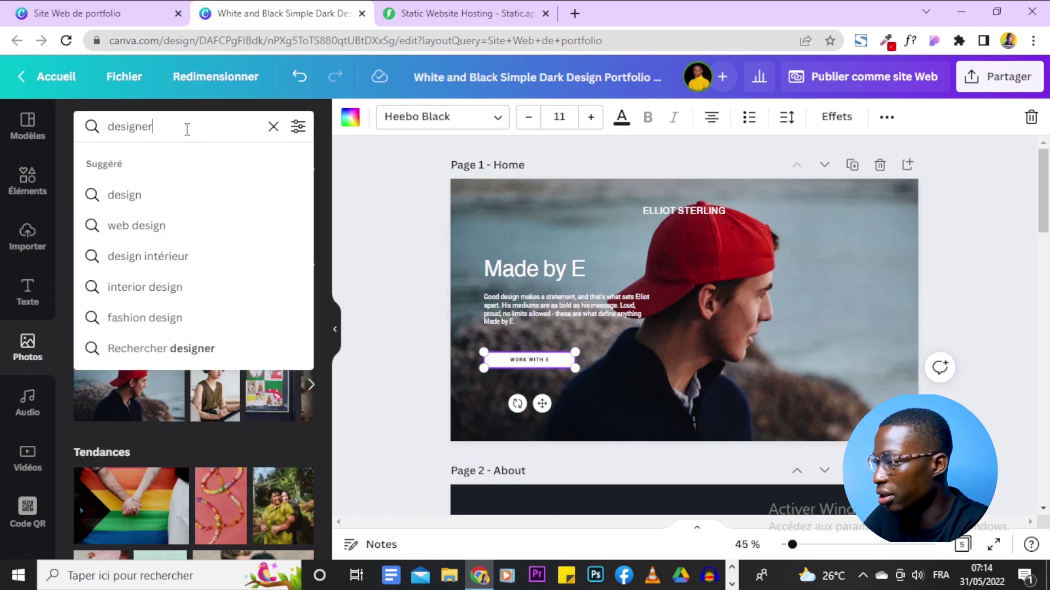
key(Return)
Replace the Home page's background with the overhead photo of a designer in red working beside colour swatches.
drag(198, 273, 176, 241)
scroll(256, 301, down, 3)
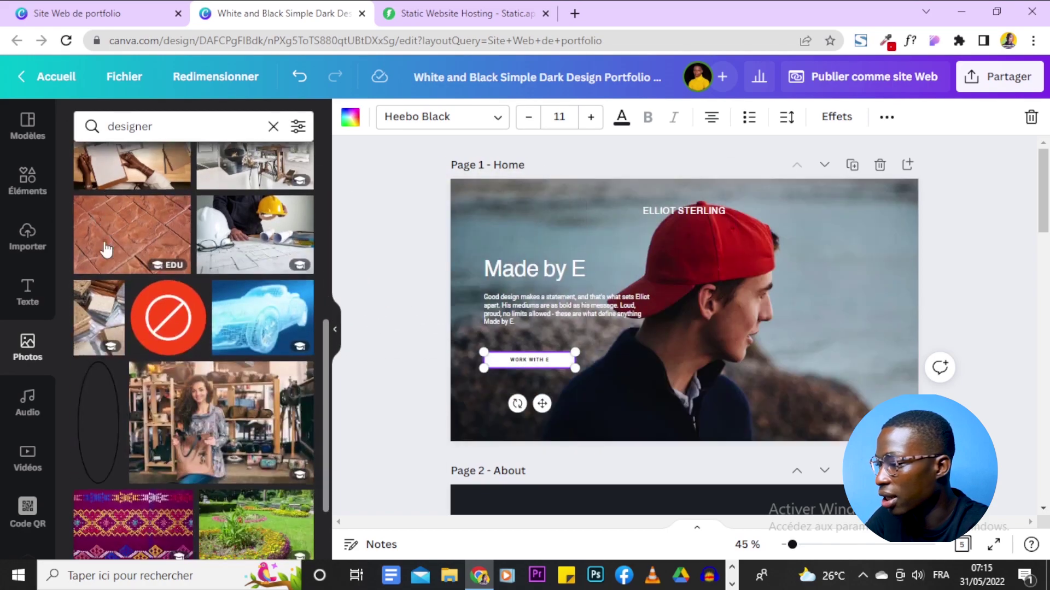
scroll(256, 301, down, 3)
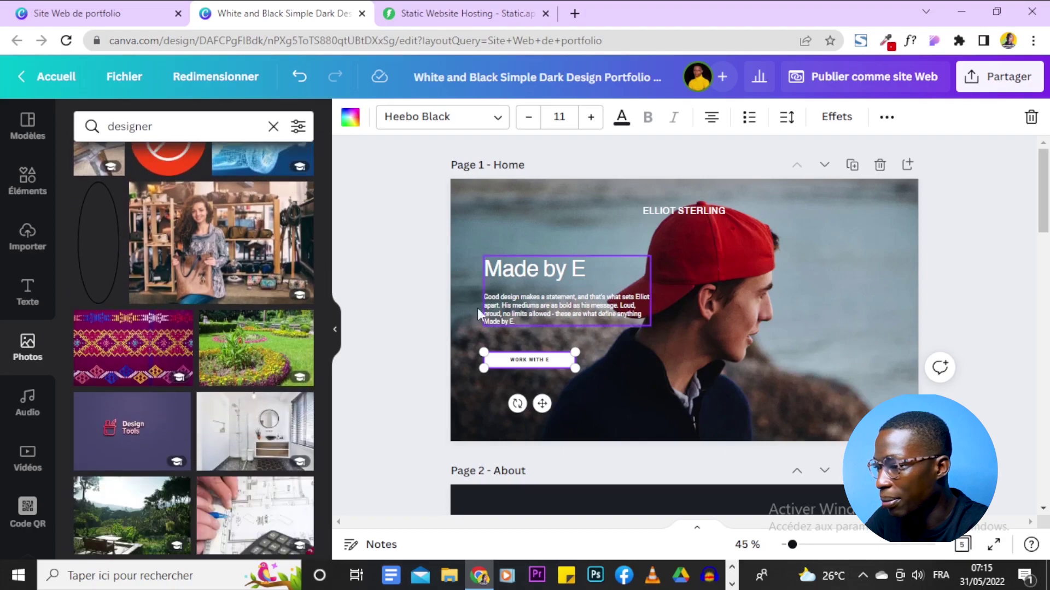
scroll(232, 289, down, 3)
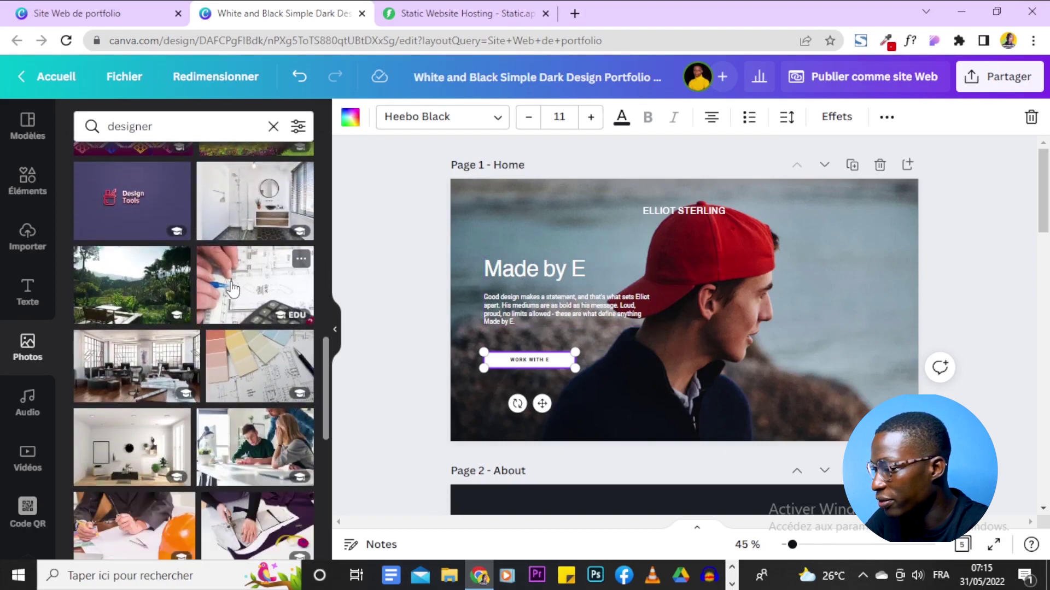
scroll(232, 288, down, 3)
scroll(232, 289, down, 3)
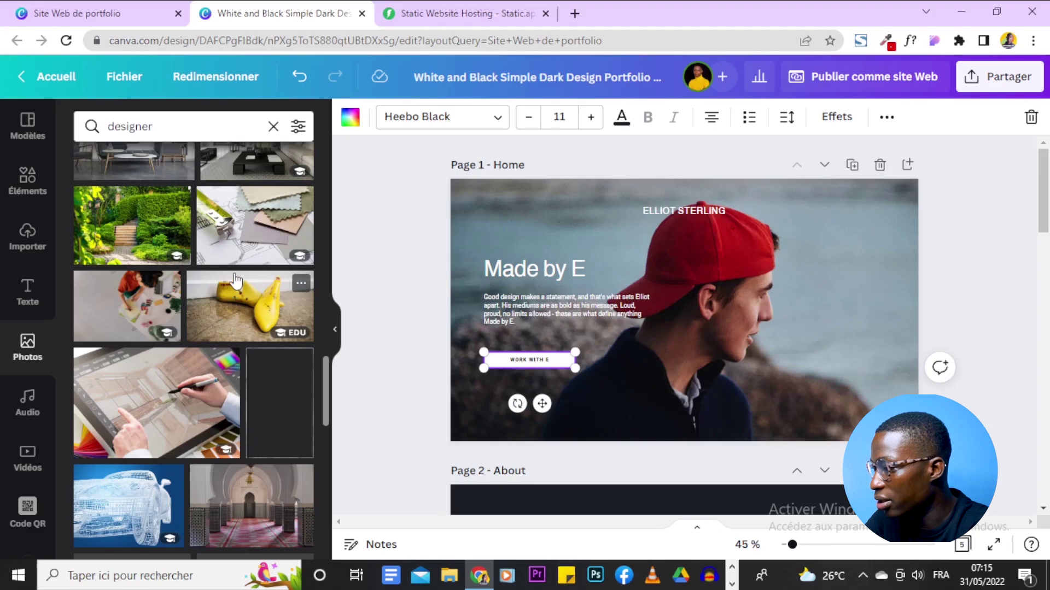
scroll(235, 283, down, 3)
scroll(236, 281, up, 4)
drag(127, 230, 457, 194)
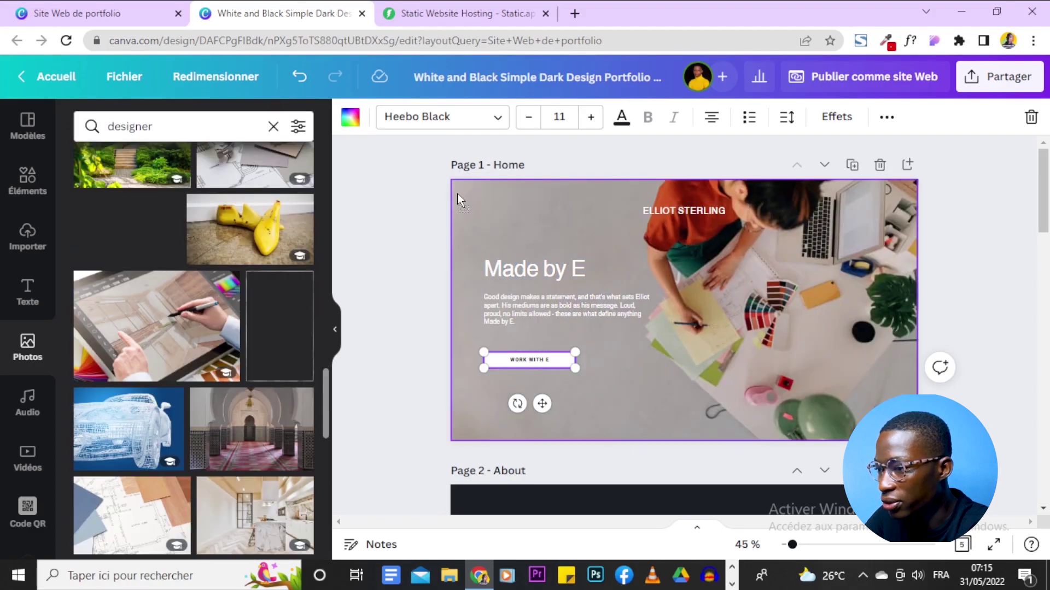
click(965, 288)
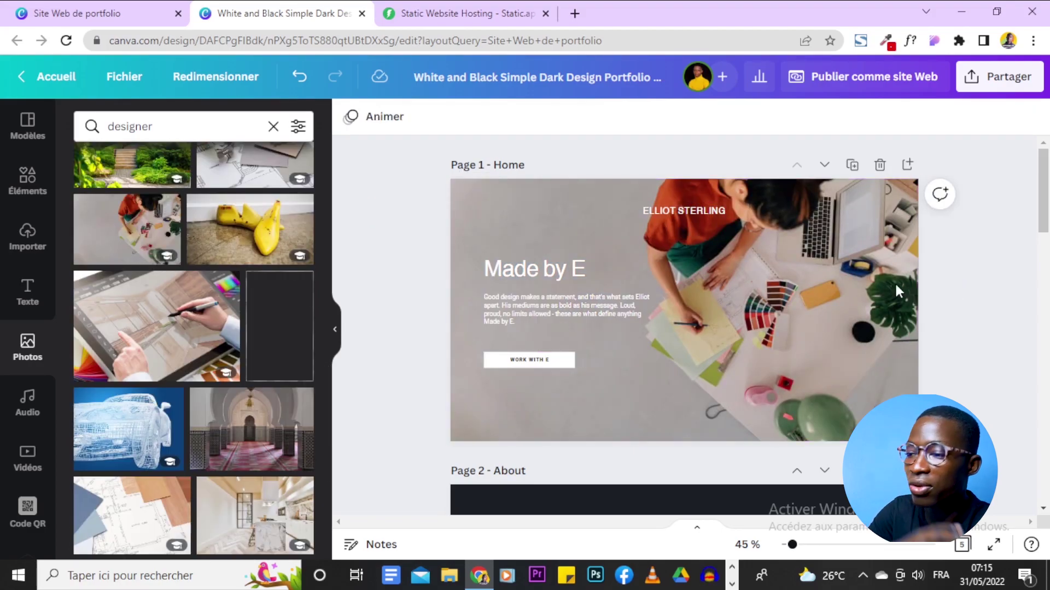
scroll(1032, 399, down, 5)
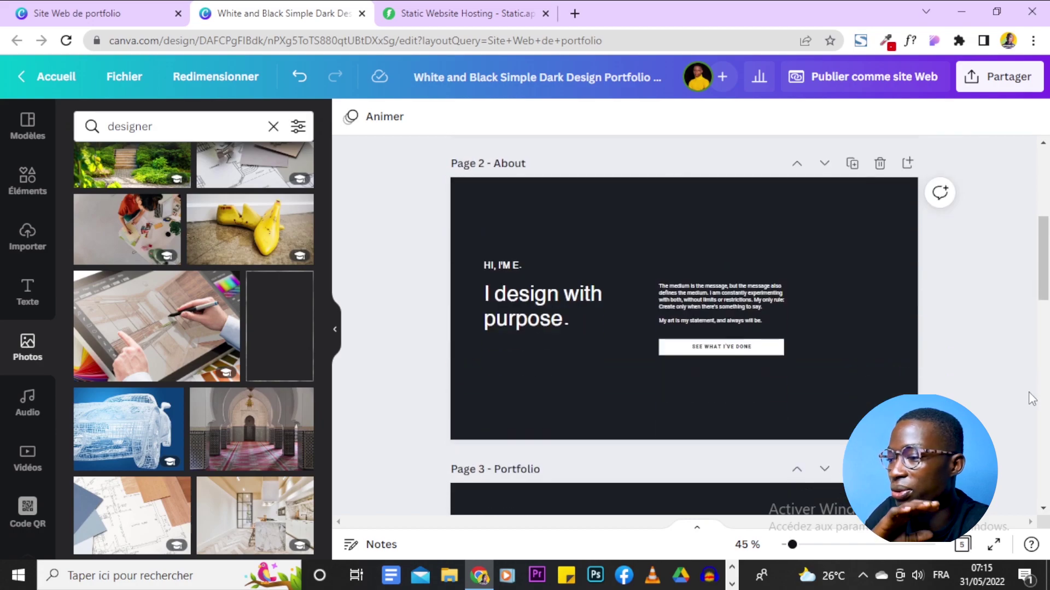
scroll(1031, 400, down, 4)
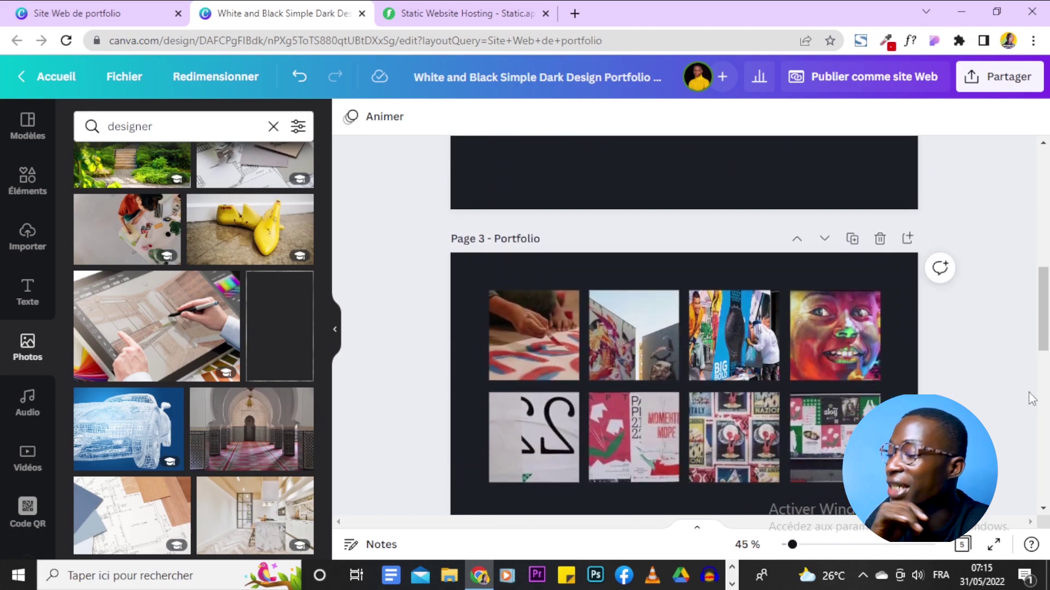
scroll(1032, 399, up, 4)
scroll(1032, 399, up, 3)
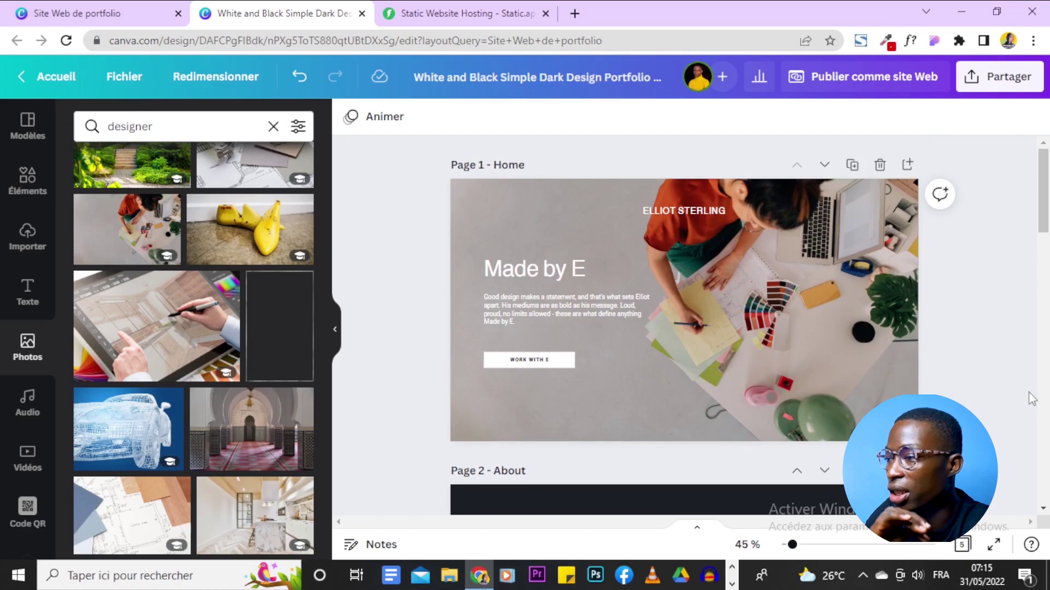
double_click(718, 211)
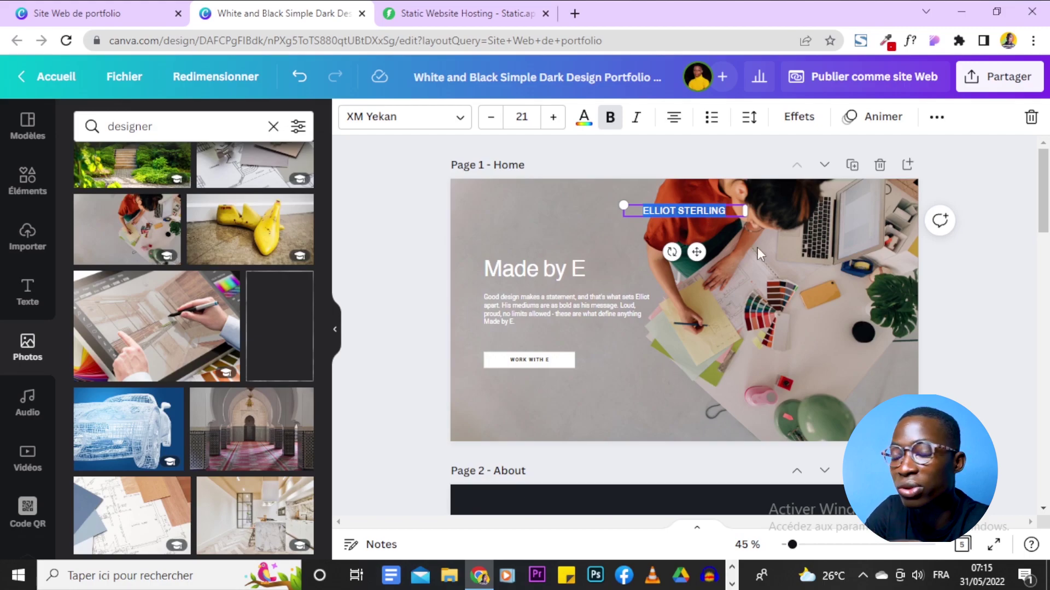
click(955, 301)
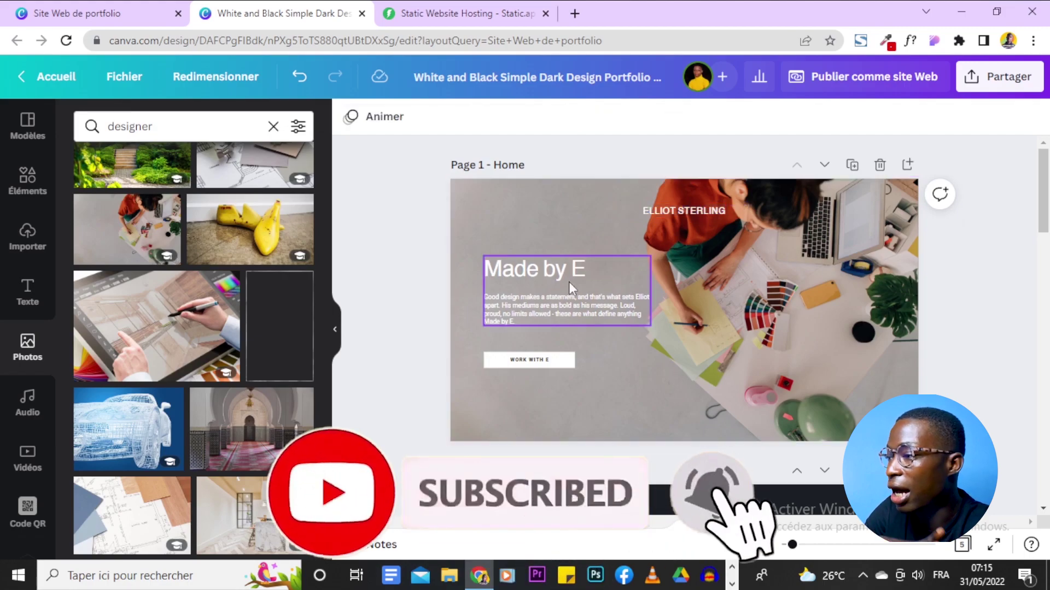
Undo the replacement of the Home page's background photo.
click(299, 76)
scroll(845, 262, down, 4)
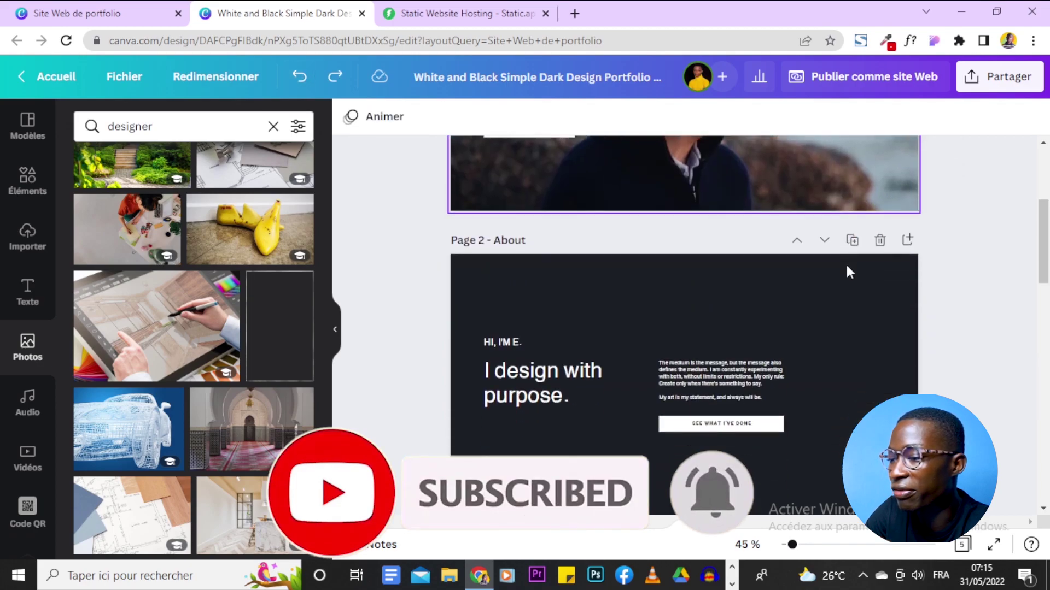
scroll(846, 264, up, 3)
scroll(837, 229, up, 1)
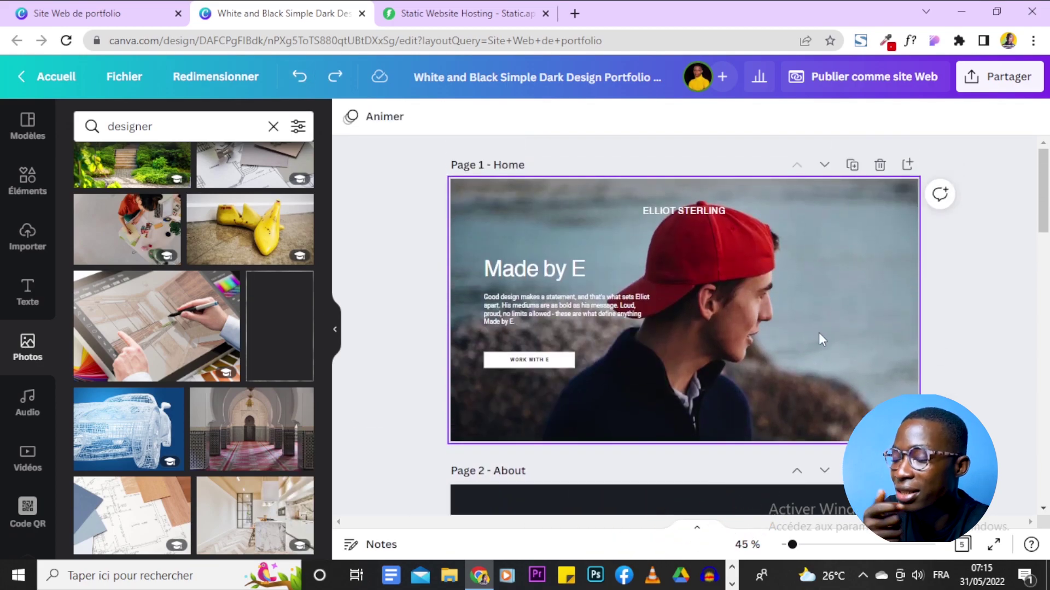
scroll(820, 321, down, 4)
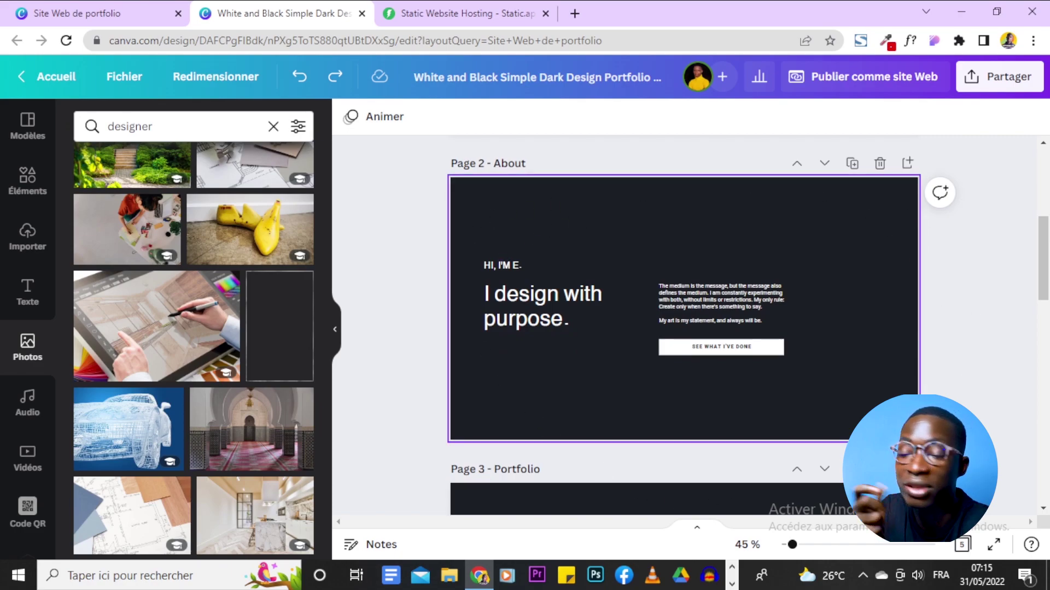
scroll(683, 328, down, 10)
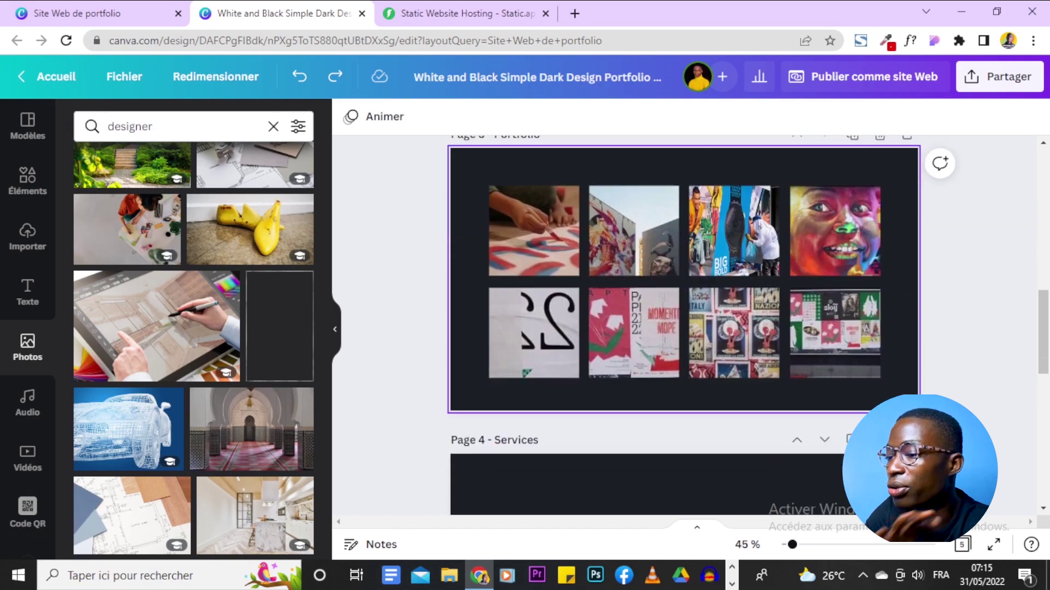
scroll(1004, 400, down, 4)
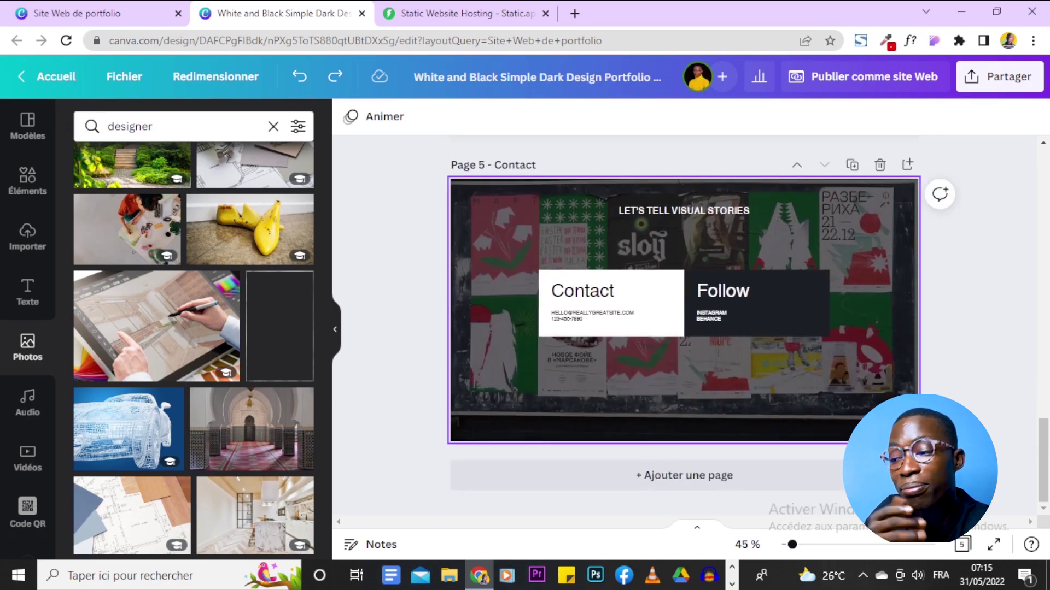
scroll(1004, 400, up, 10)
scroll(1004, 401, up, 10)
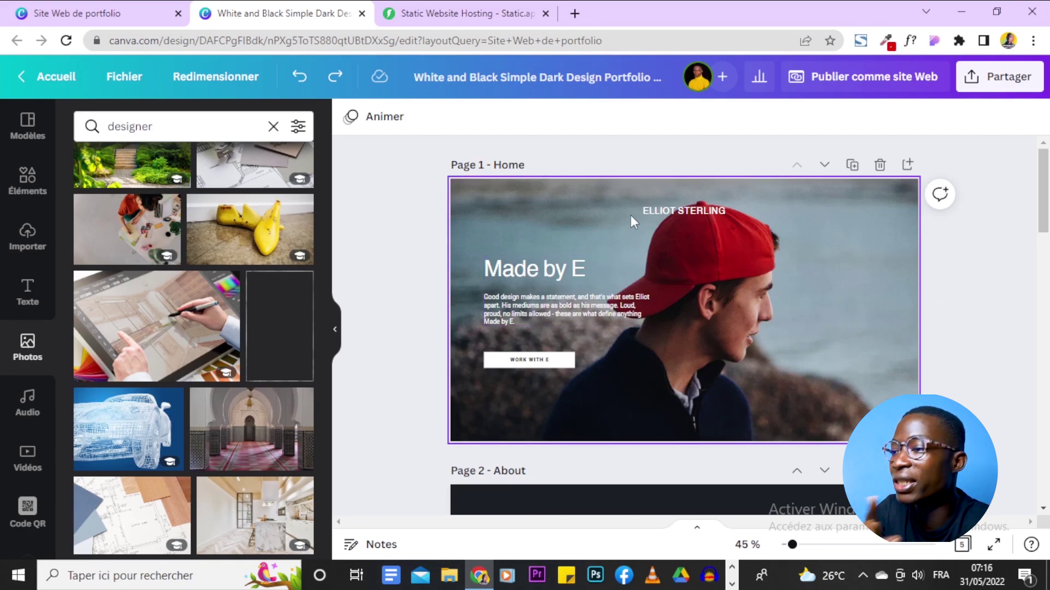
Rename the design as "Mind-Design".
click(600, 85)
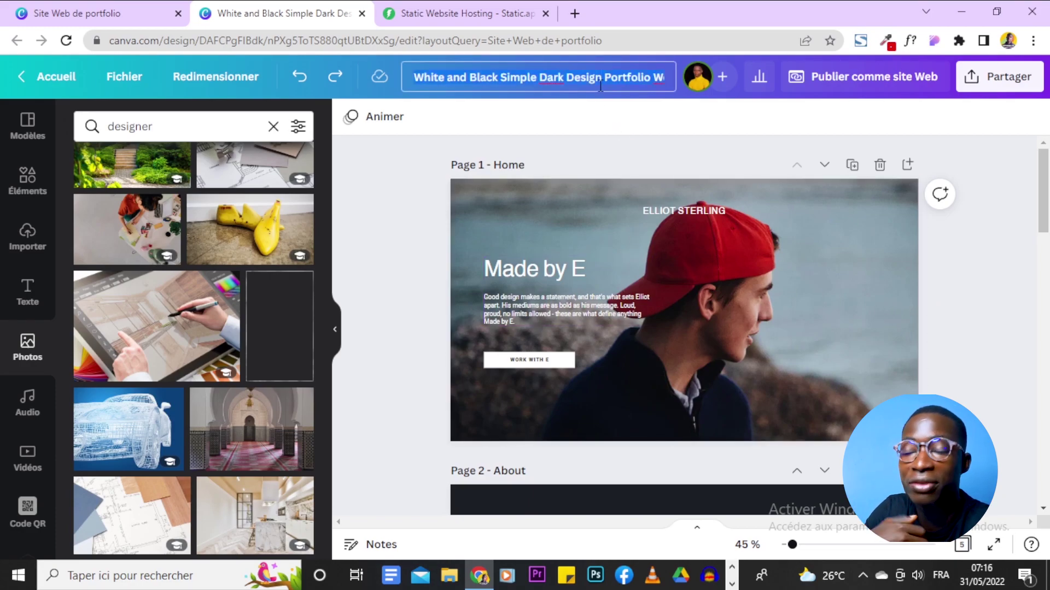
key(ctrl+a)
text(MindDesign)
click(627, 78)
key(Return)
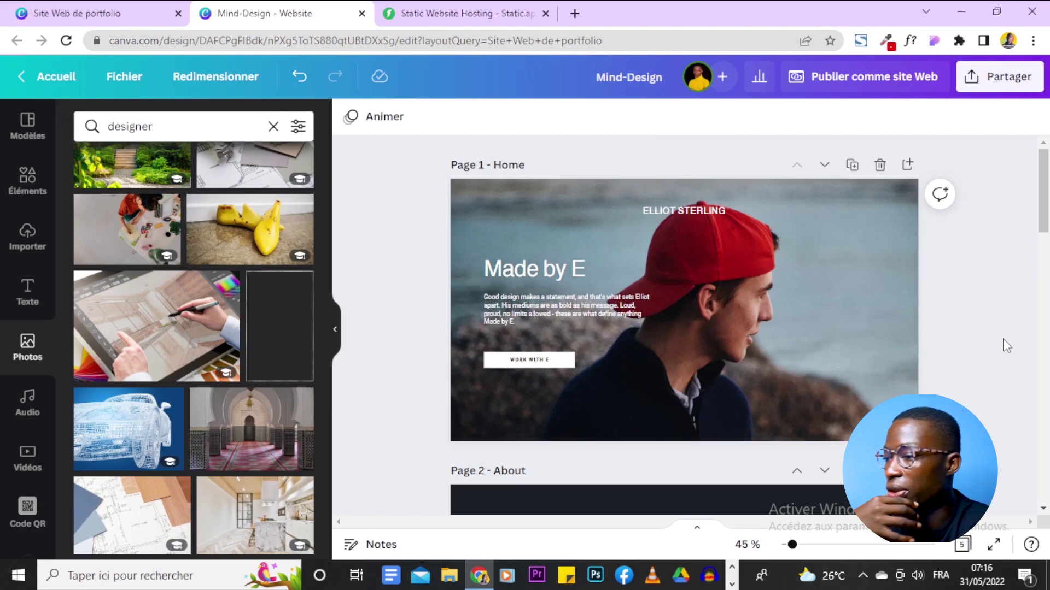
Change the title of page 1 from Home to "Accueil".
scroll(1005, 346, down, 3)
scroll(1007, 345, up, 3)
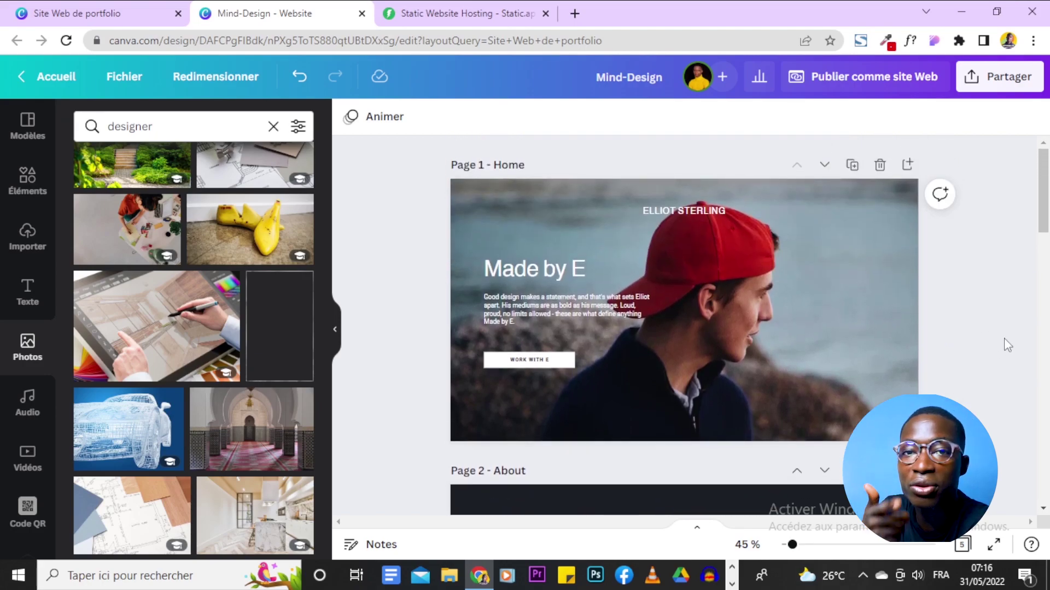
double_click(495, 163)
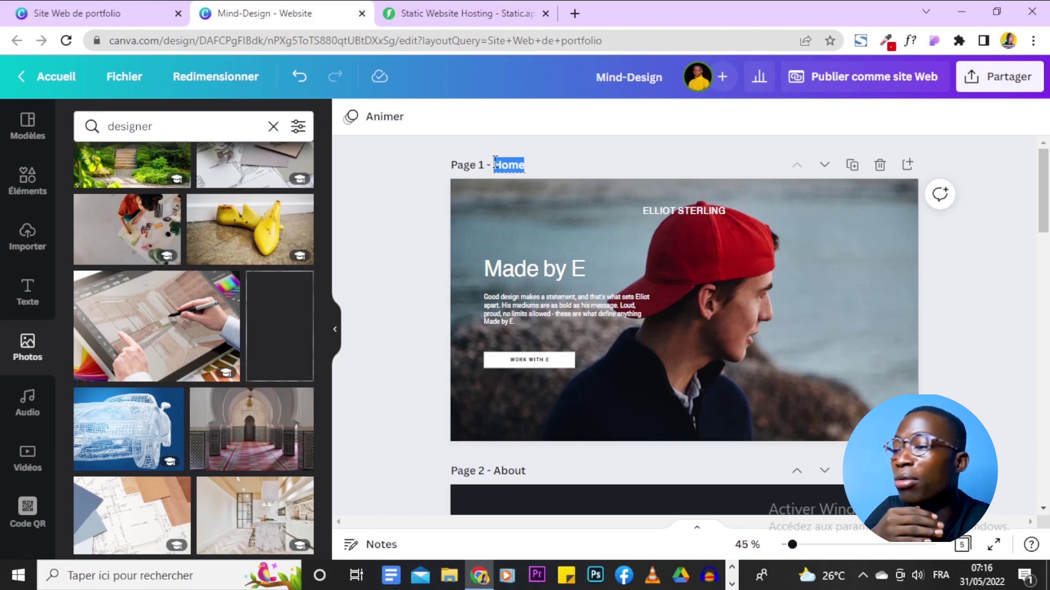
text(Accueil)
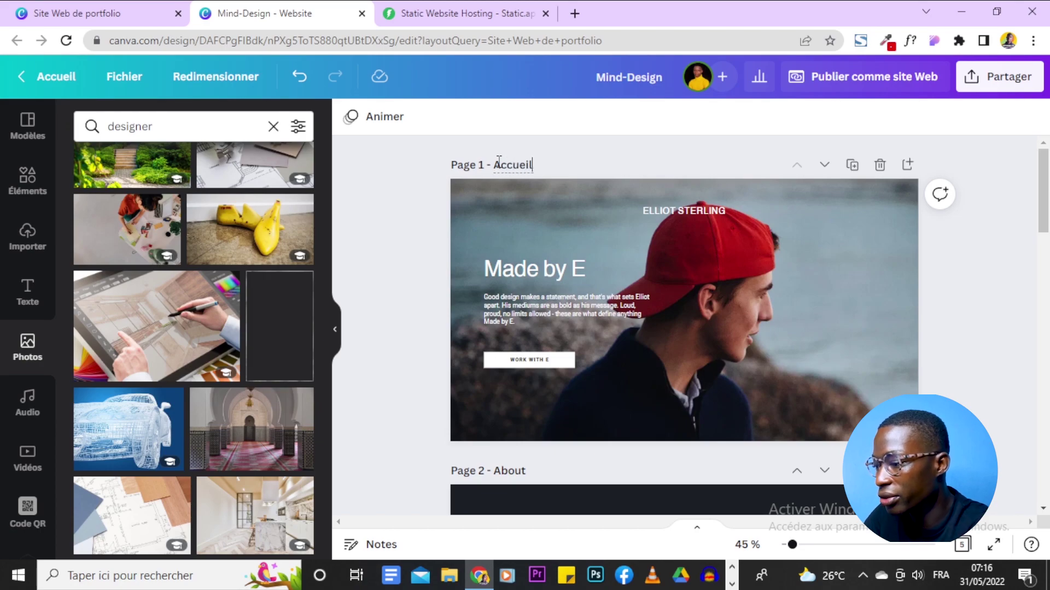
Change the title of page 2 from About to "A propos".
scroll(485, 262, down, 5)
scroll(484, 258, up, 3)
double_click(513, 318)
text(A propos)
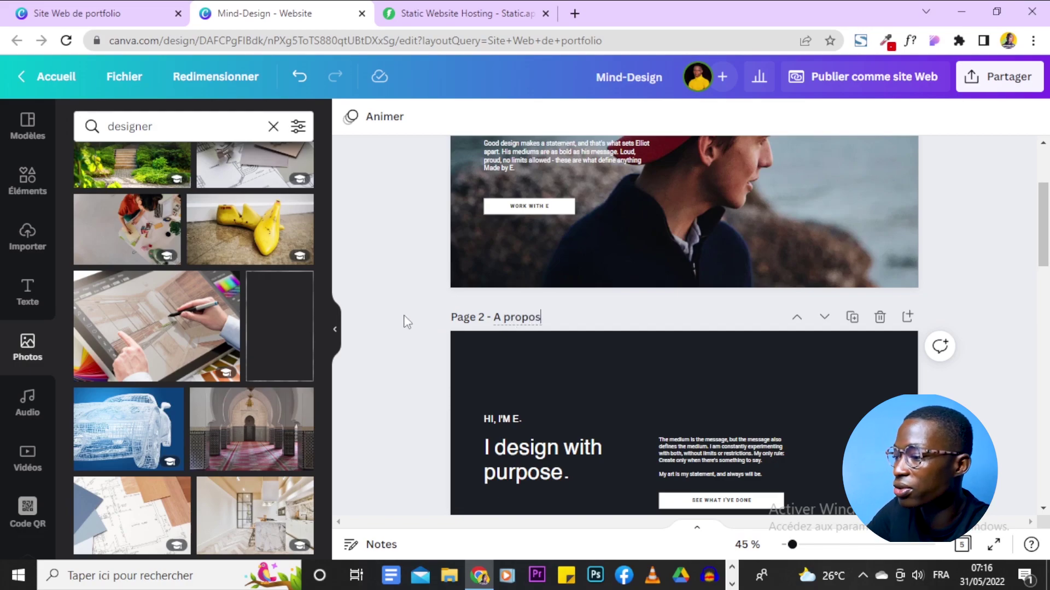
Review all the design's pages from Accueil through Contact and return to the first page.
scroll(405, 319, down, 5)
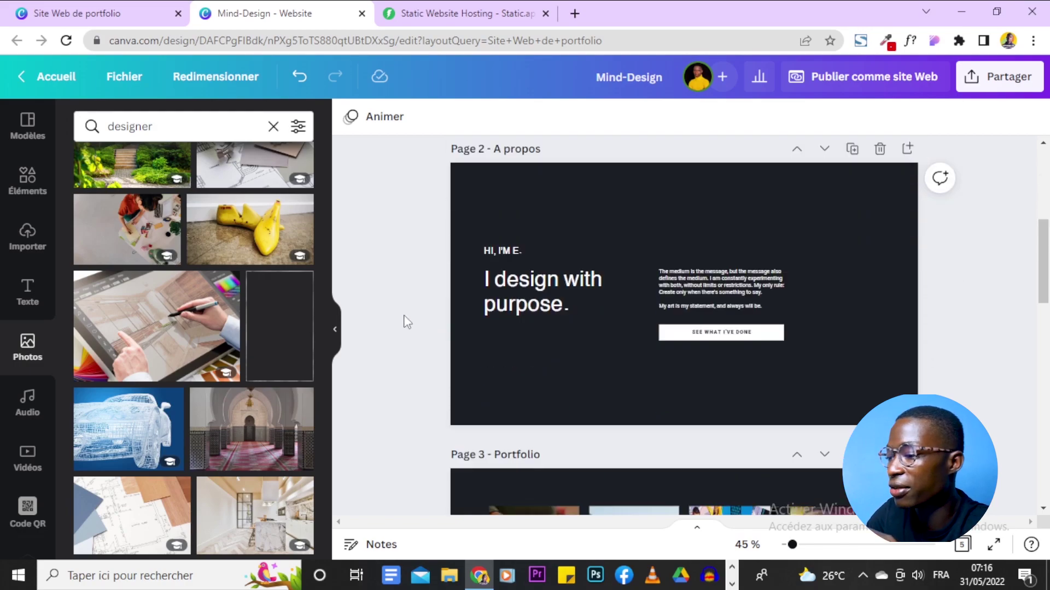
scroll(519, 306, down, 10)
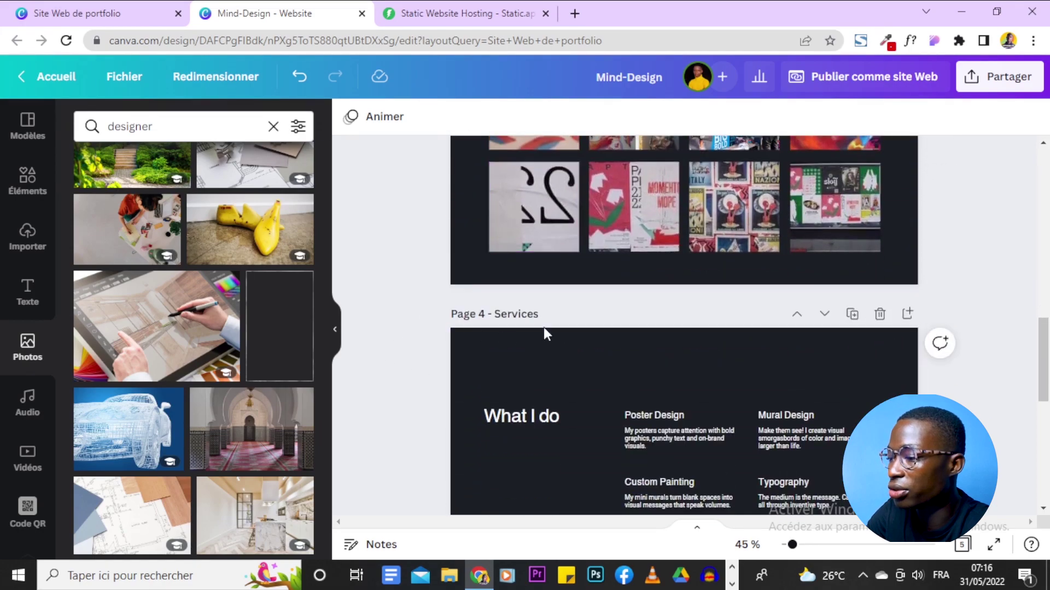
scroll(504, 346, down, 3)
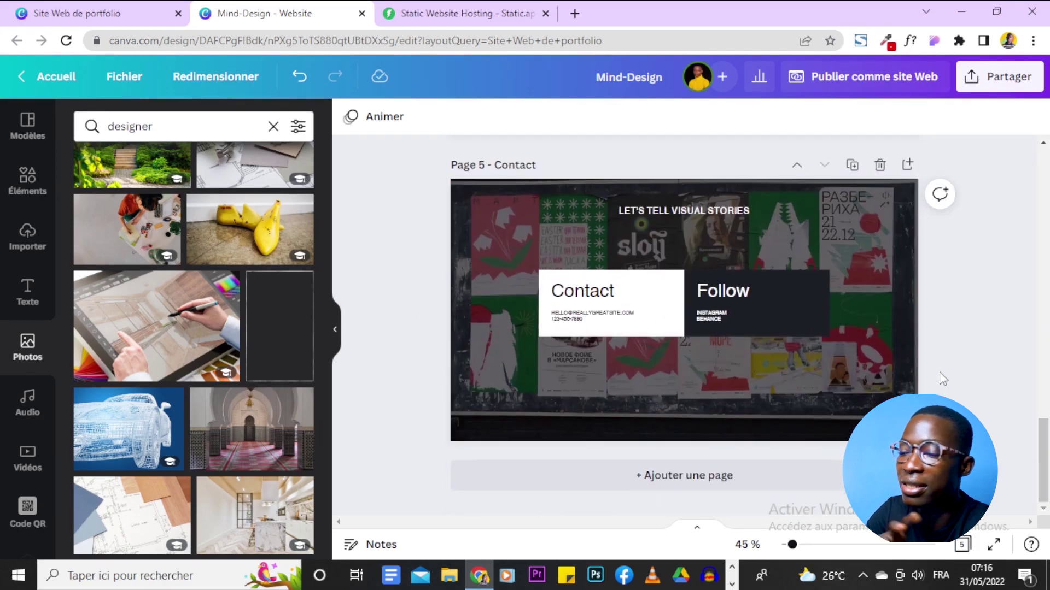
scroll(998, 381, up, 5)
scroll(998, 381, up, 15)
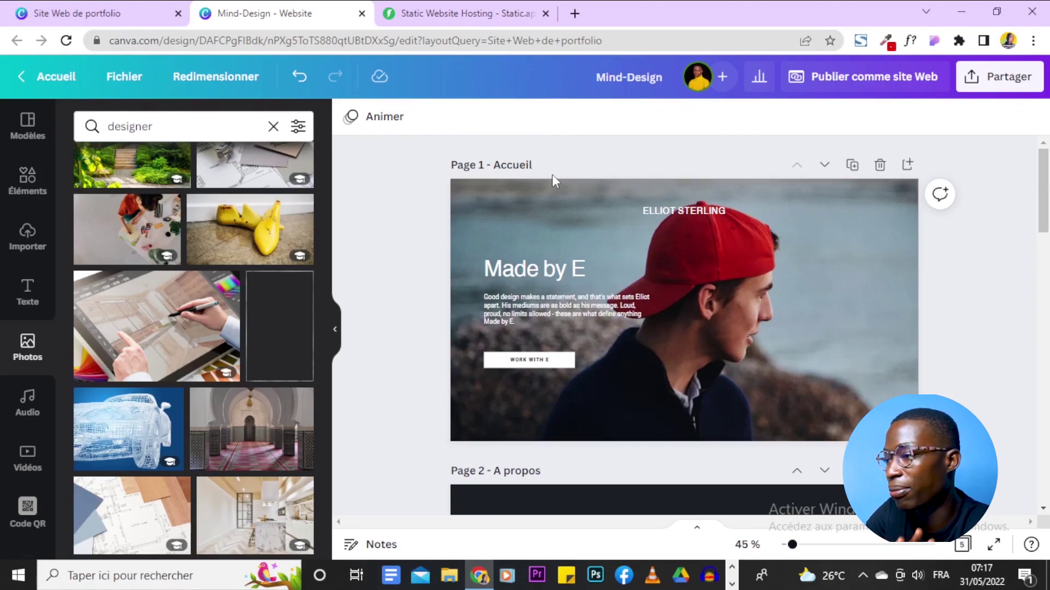
scroll(462, 371, down, 6)
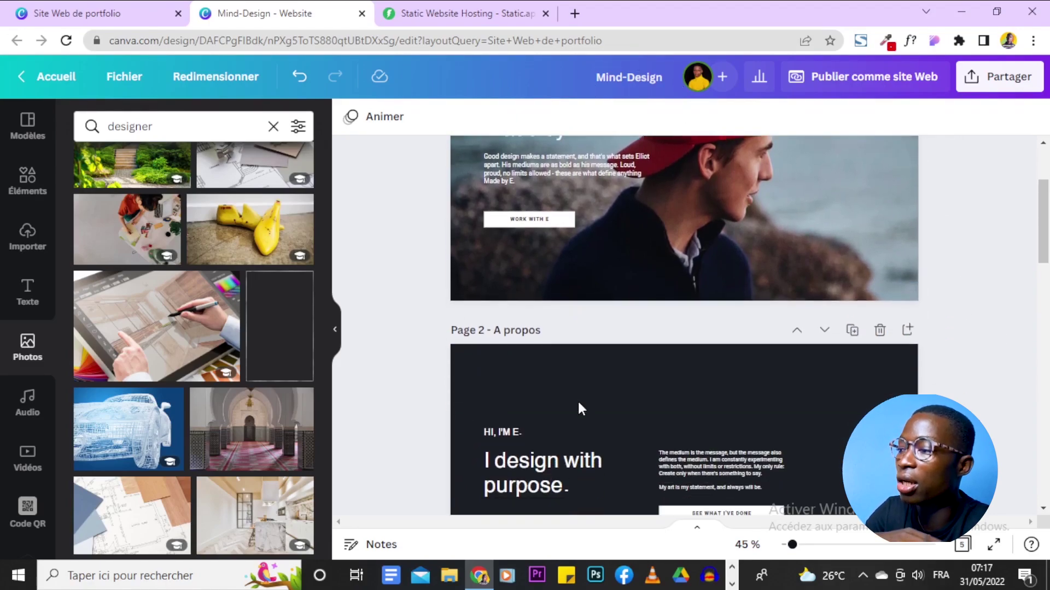
scroll(965, 315, up, 6)
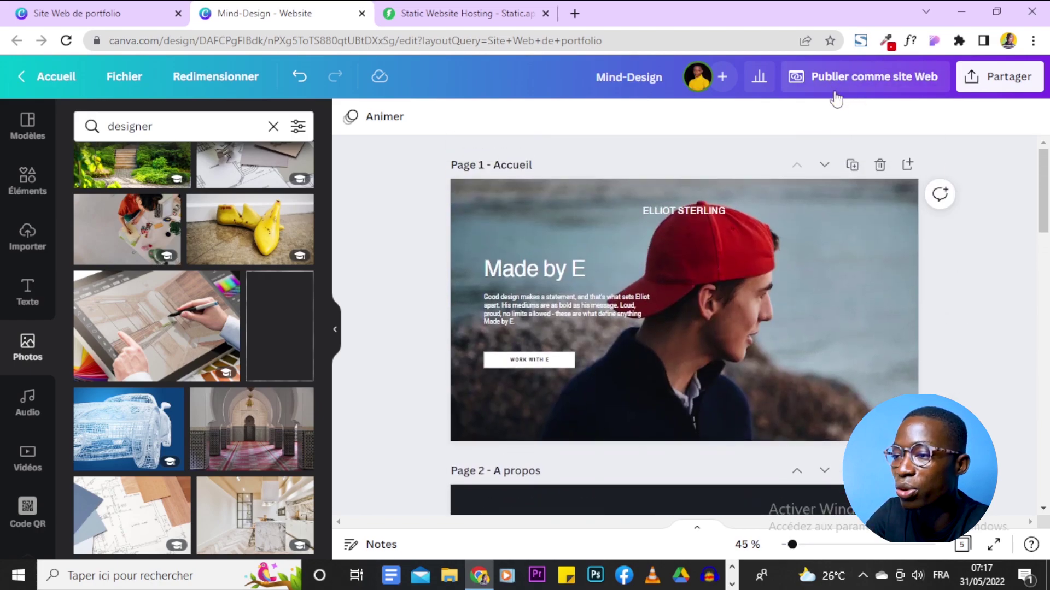
Publish the design as a website in the Navigation classique web style and open the resulting site.
click(871, 77)
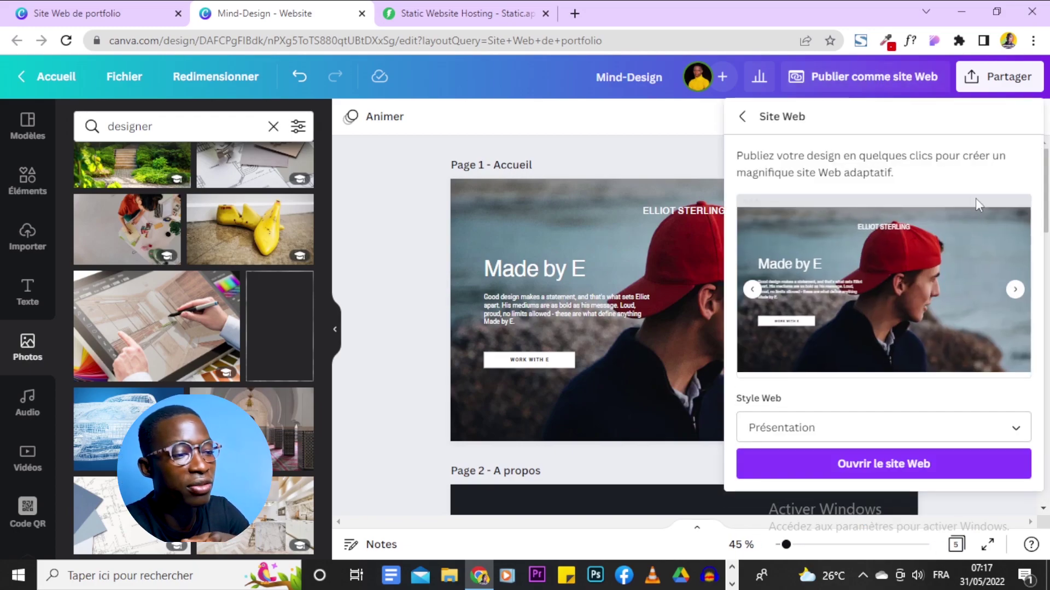
click(1015, 290)
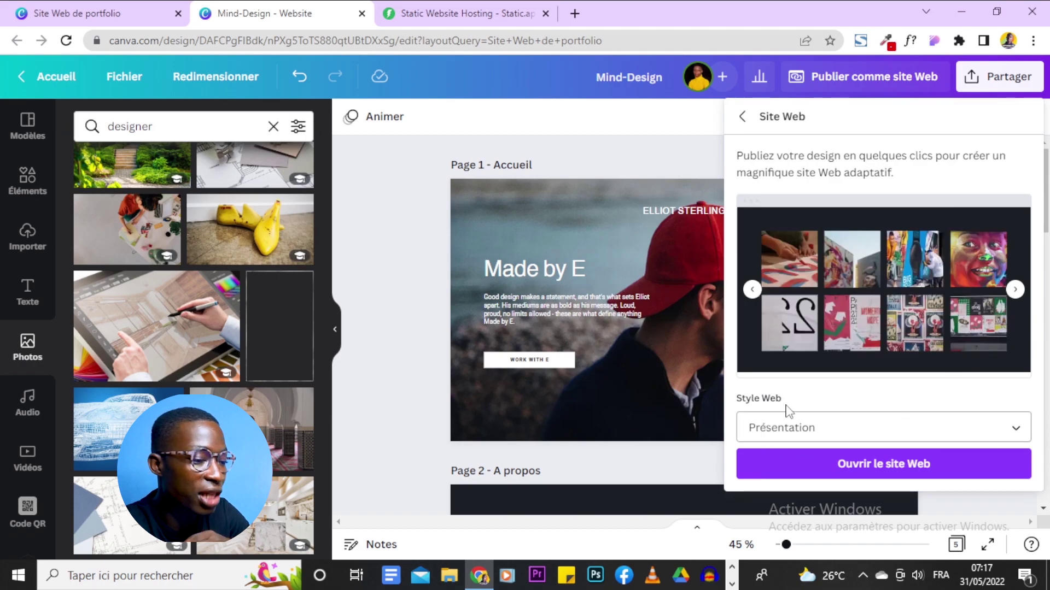
click(875, 431)
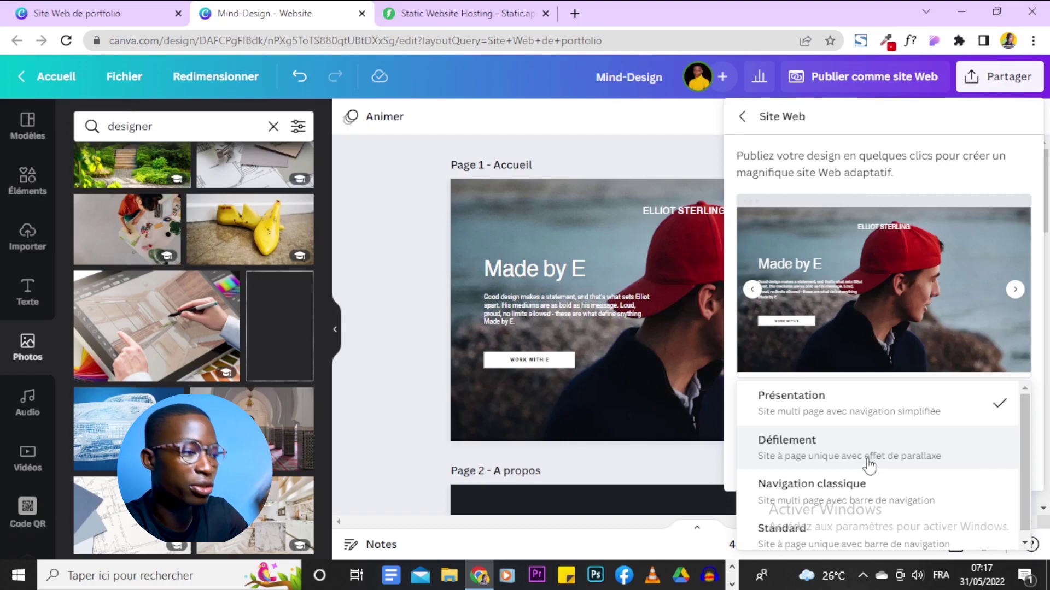
scroll(858, 495, down, 1)
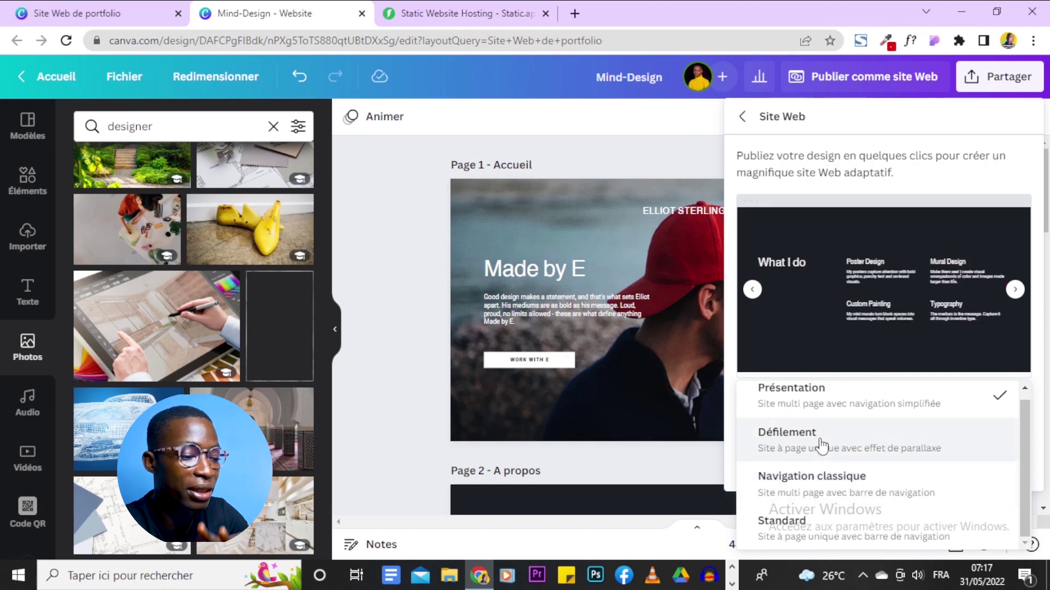
click(852, 485)
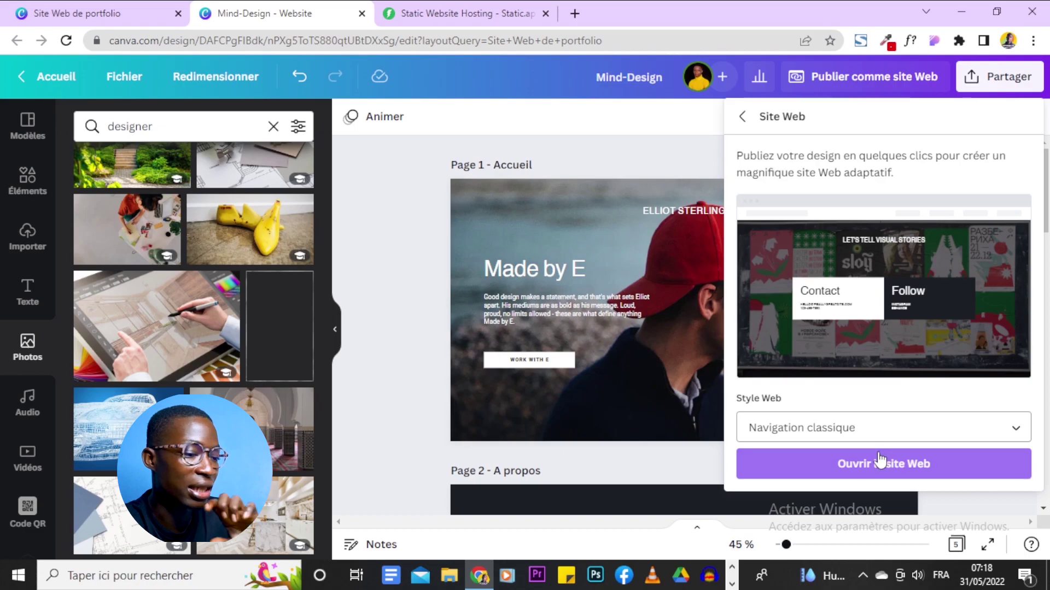
click(884, 470)
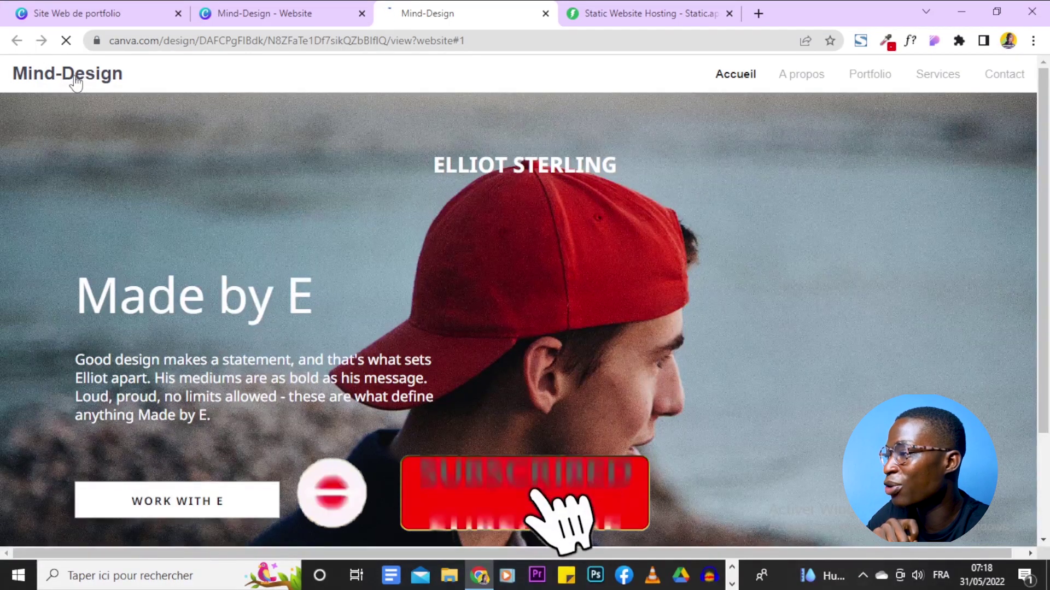
Compare the site's title and navigation entries with the design name and page titles in the editor.
click(263, 13)
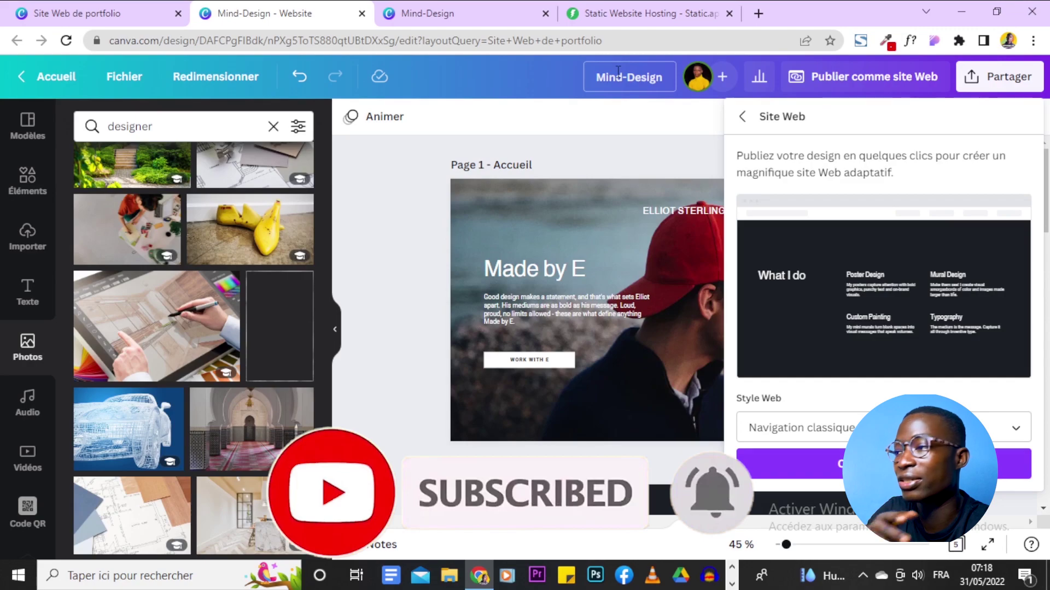
key(ctrl+Tab)
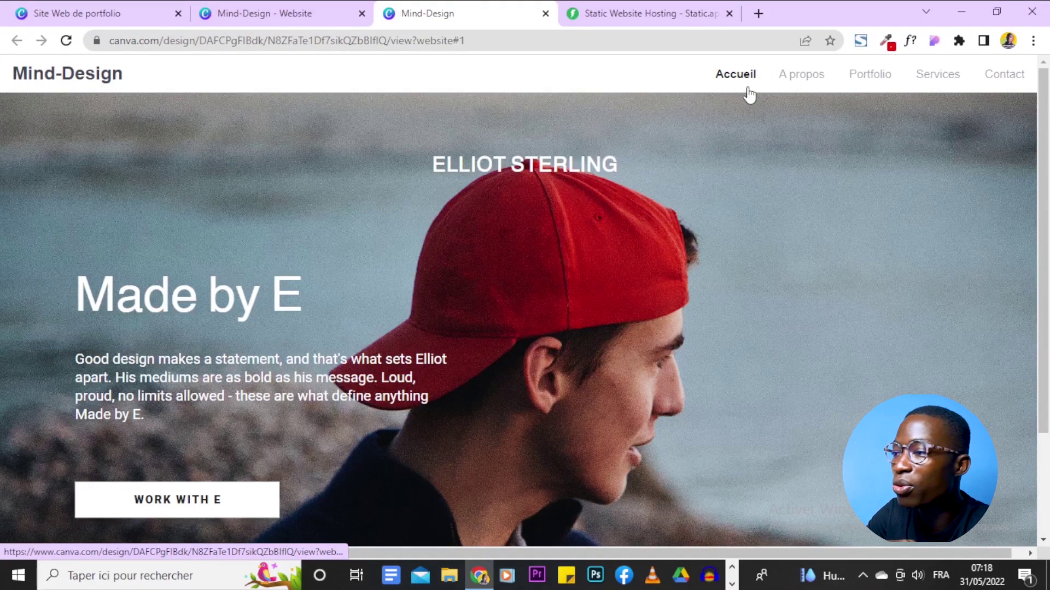
click(241, 13)
click(446, 17)
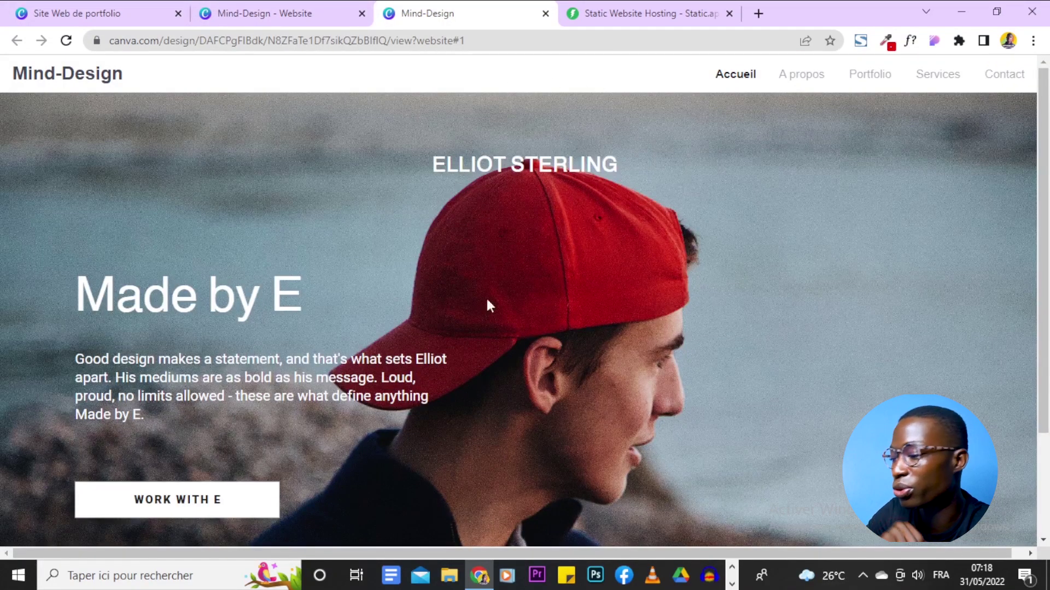
Test the link of the WORK WITH E button on the published site and close the page it opens.
right_click(170, 513)
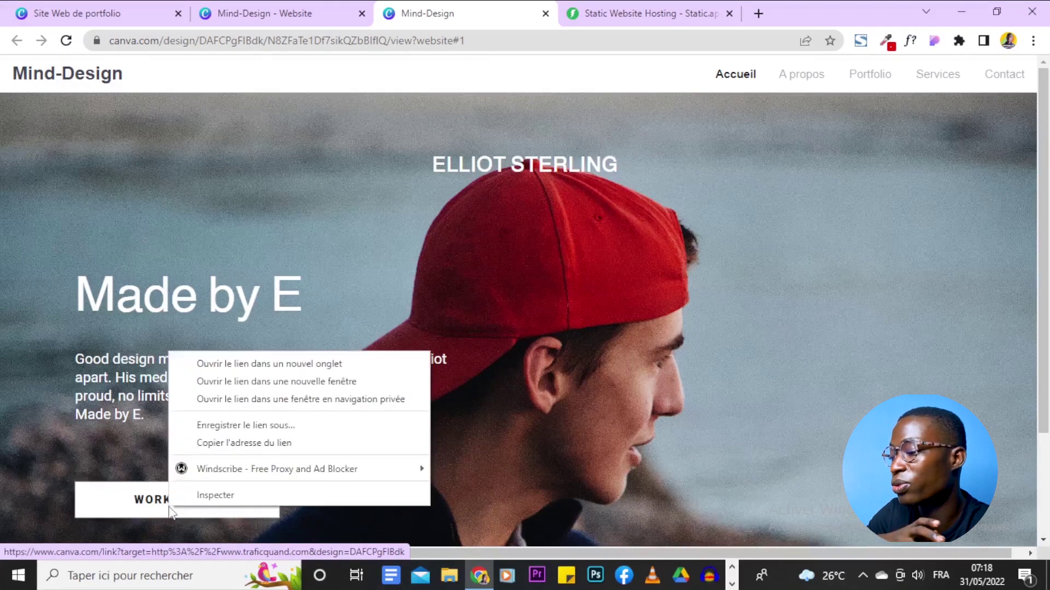
click(140, 506)
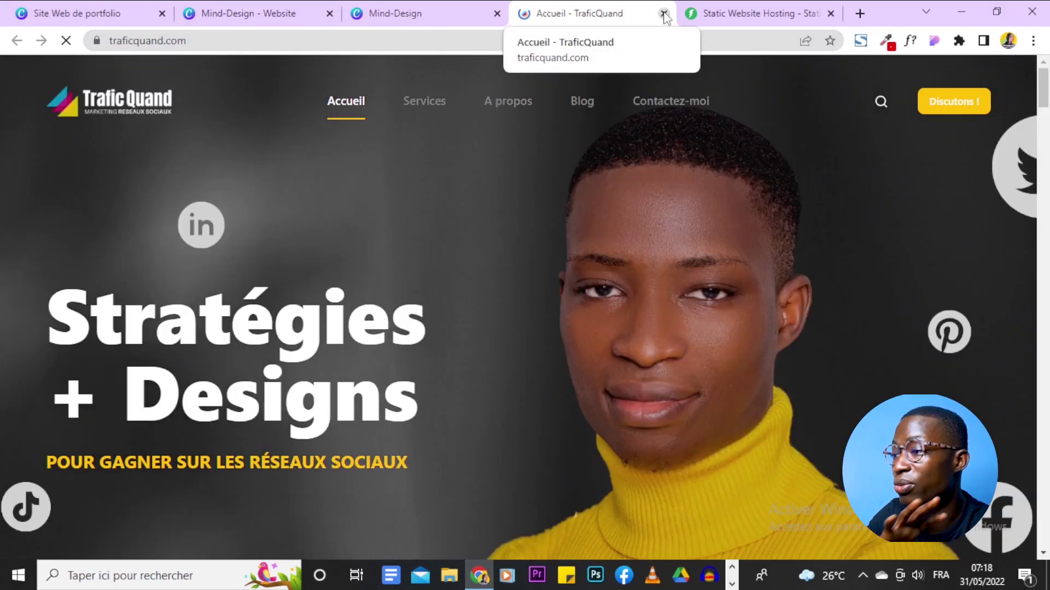
click(663, 14)
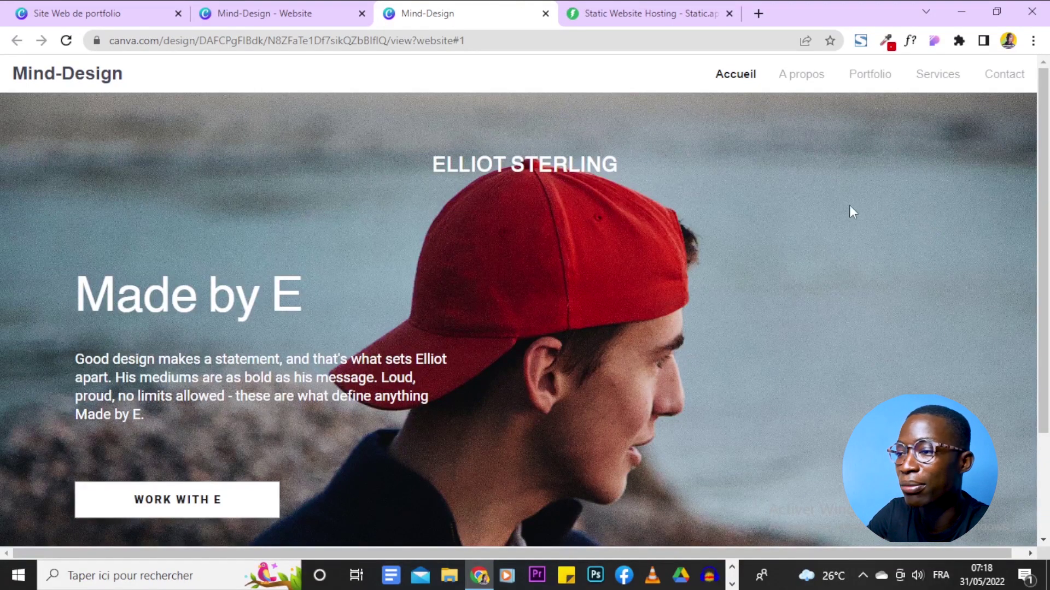
Visit the published site's A propos, Portfolio, Services and Contact pages through its navigation bar.
click(783, 76)
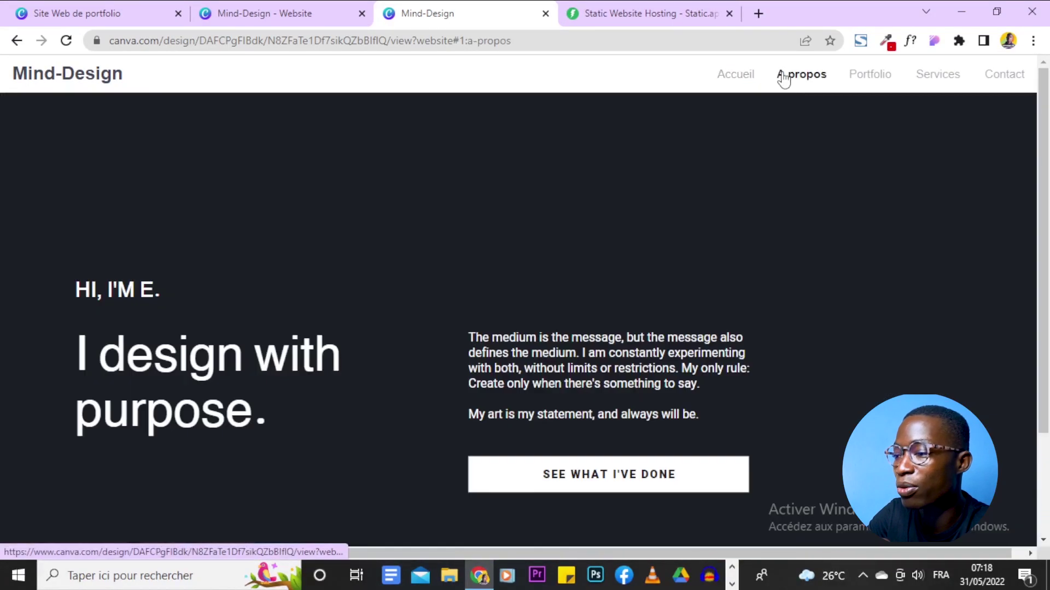
click(885, 81)
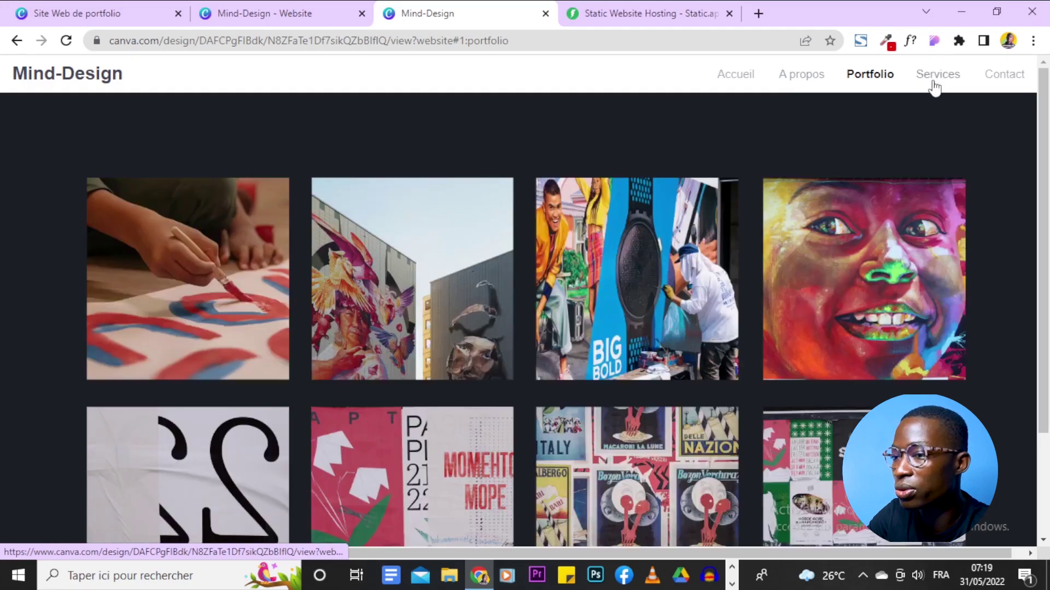
click(936, 76)
click(1003, 75)
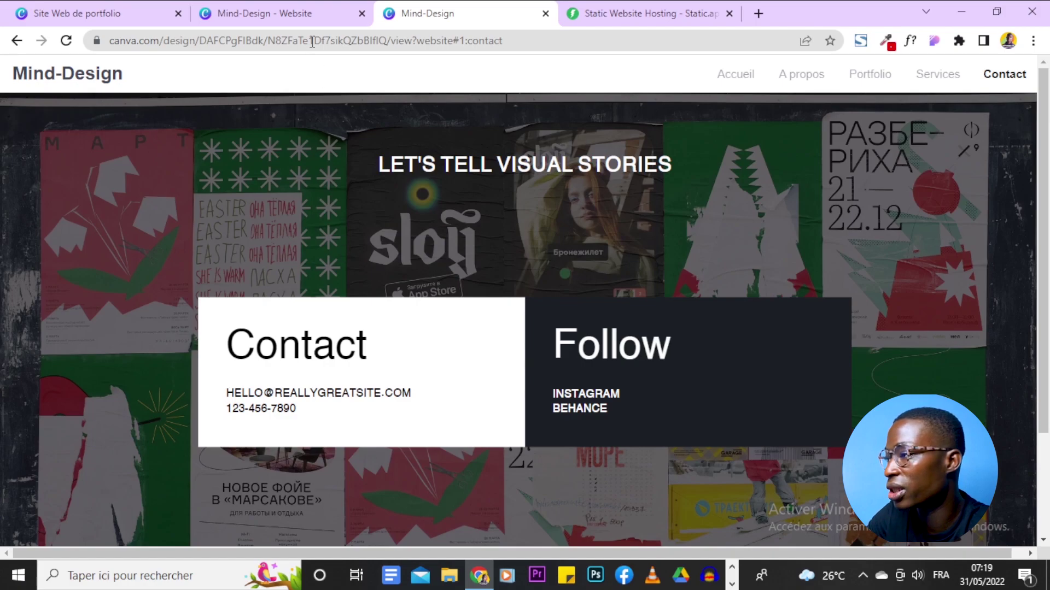
Change the web style to Défilement in the design's publishing options and open the website in that style.
click(304, 13)
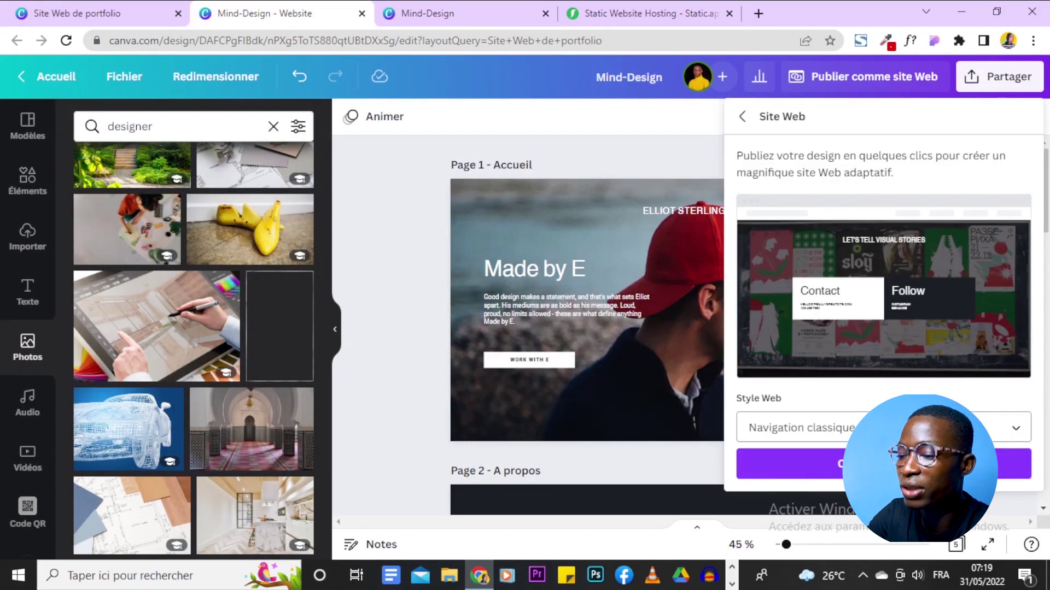
click(792, 428)
click(781, 397)
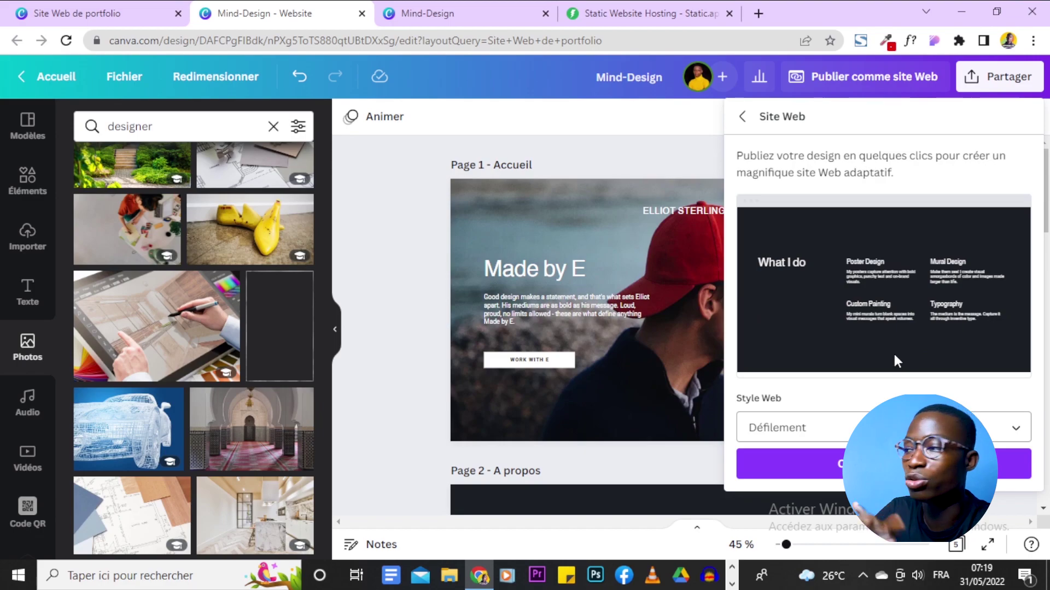
click(488, 8)
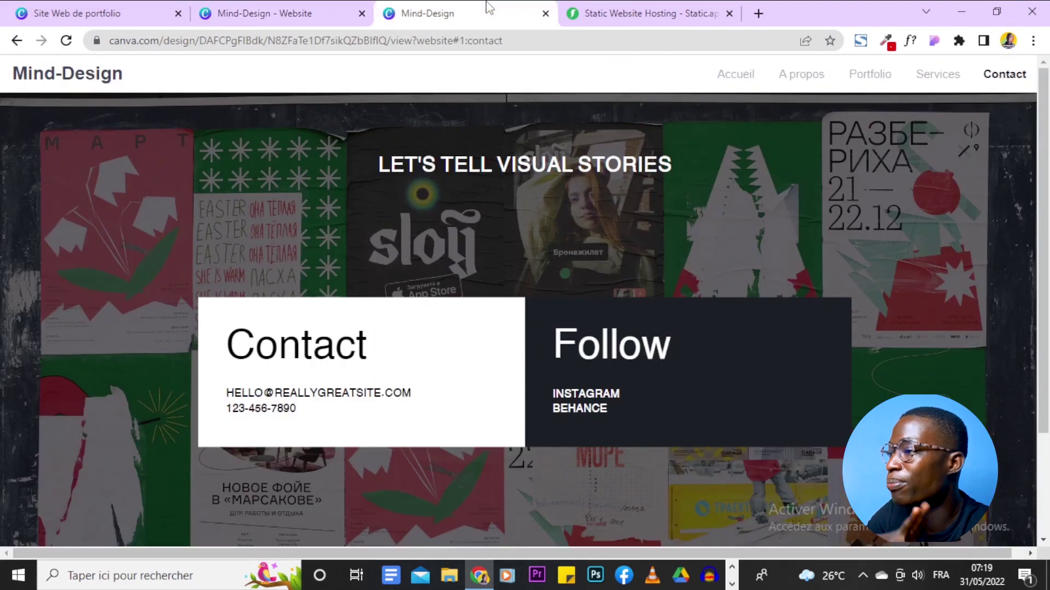
click(517, 41)
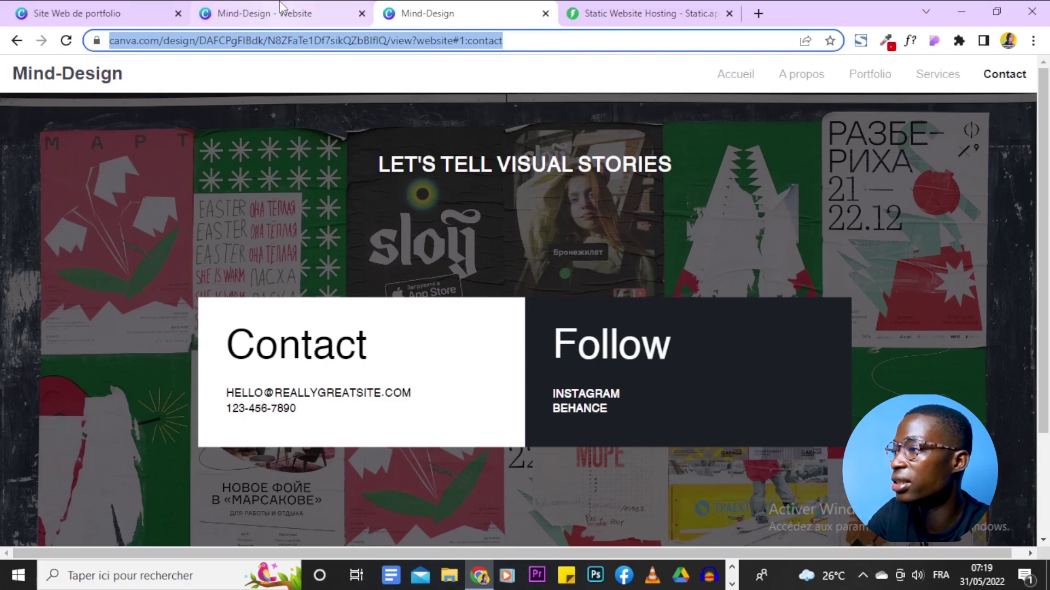
click(262, 13)
click(792, 463)
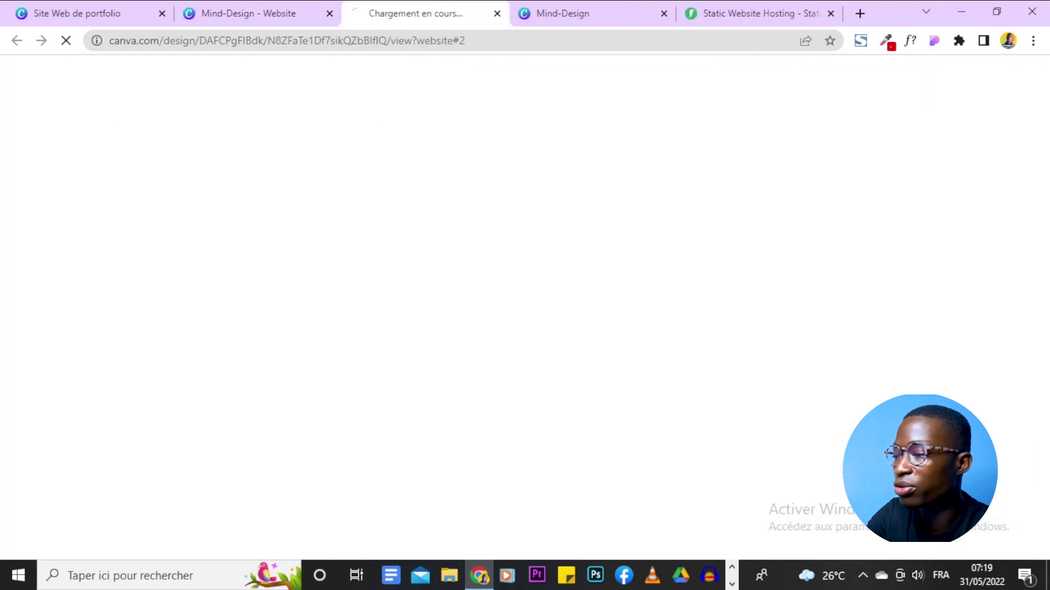
Look through the single-page scrolling site down to the Contact section and return to its beginning.
scroll(908, 344, down, 5)
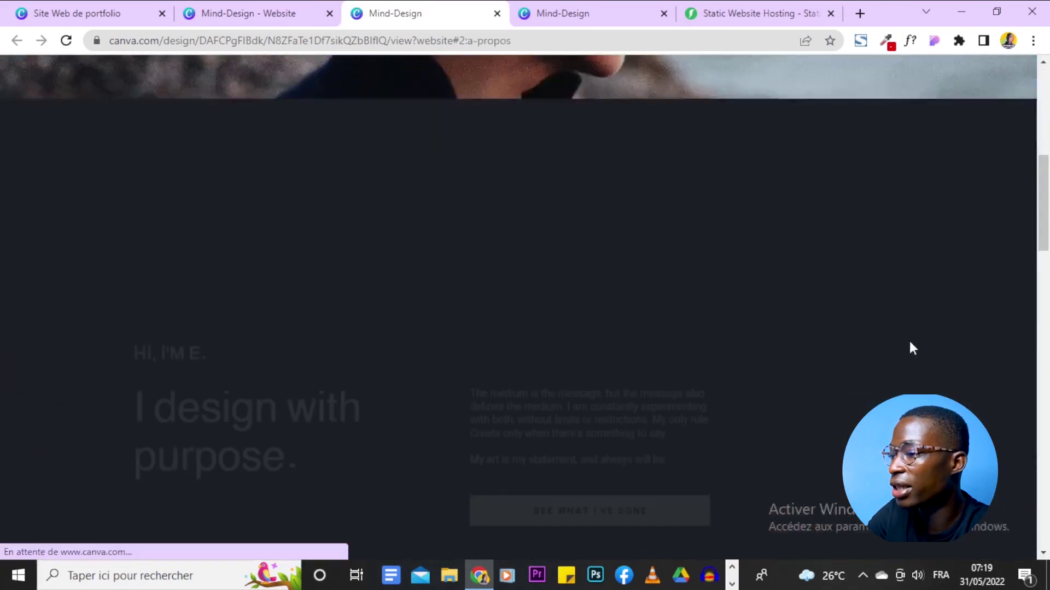
scroll(910, 348, up, 4)
scroll(910, 347, down, 12)
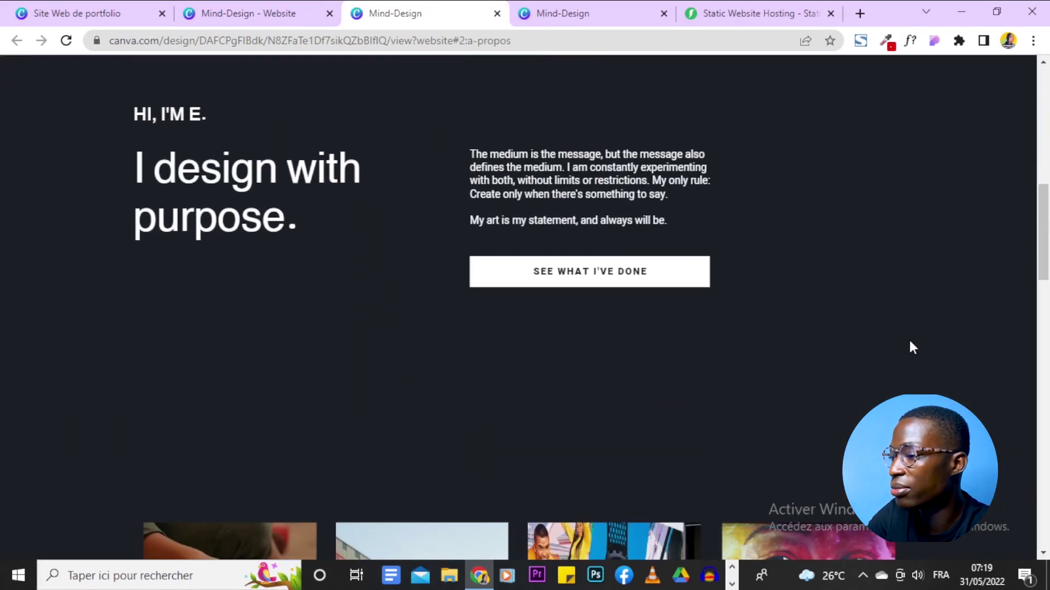
scroll(911, 347, down, 8)
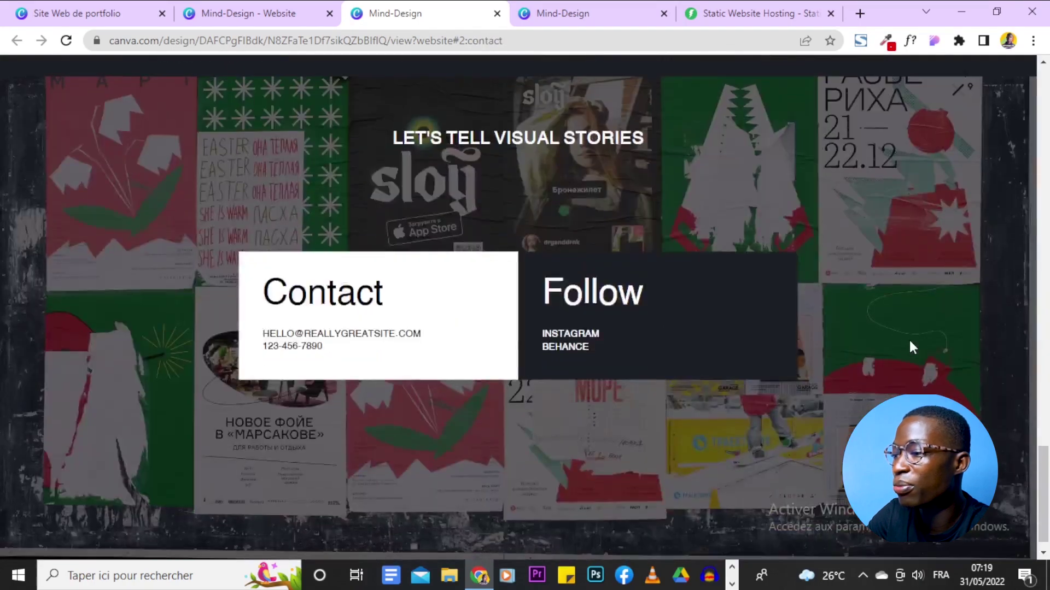
scroll(911, 347, up, 10)
scroll(910, 342, up, 8)
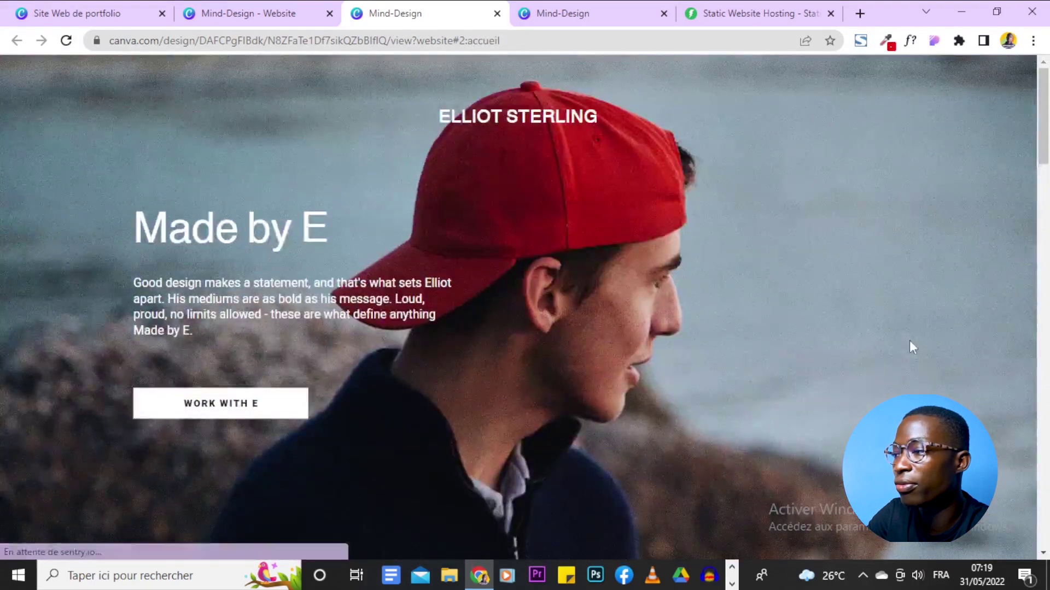
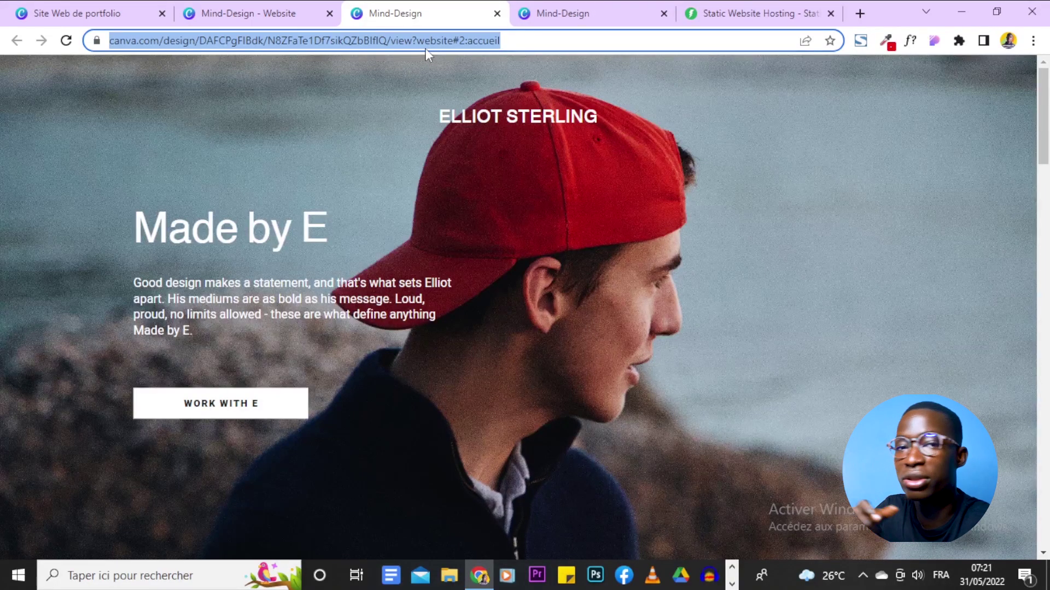
Examine the published site's full web address and return to the site from the static.app hosting page.
click(150, 42)
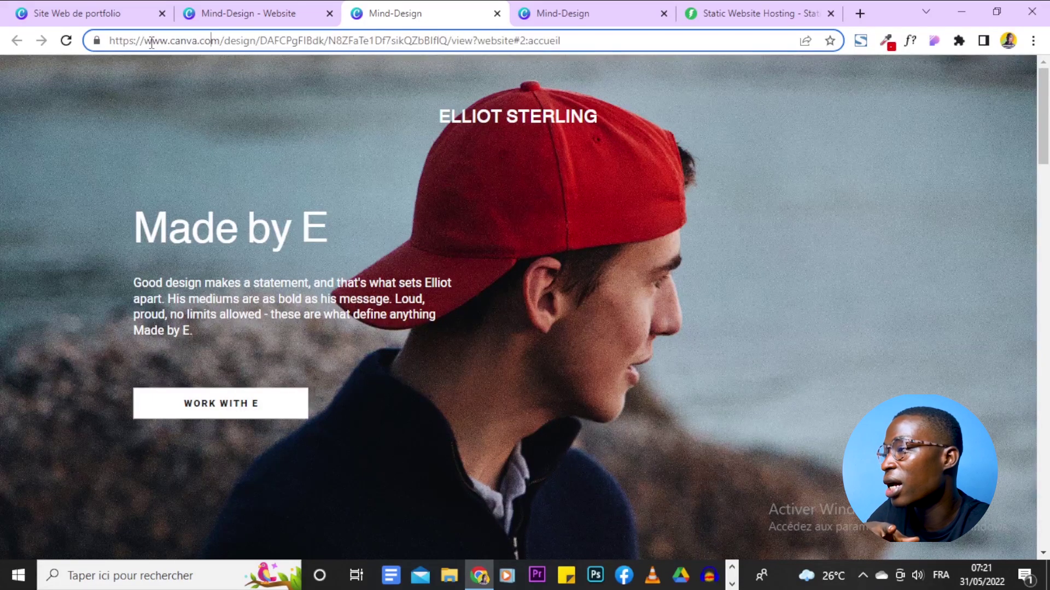
triple_click(150, 41)
click(150, 41)
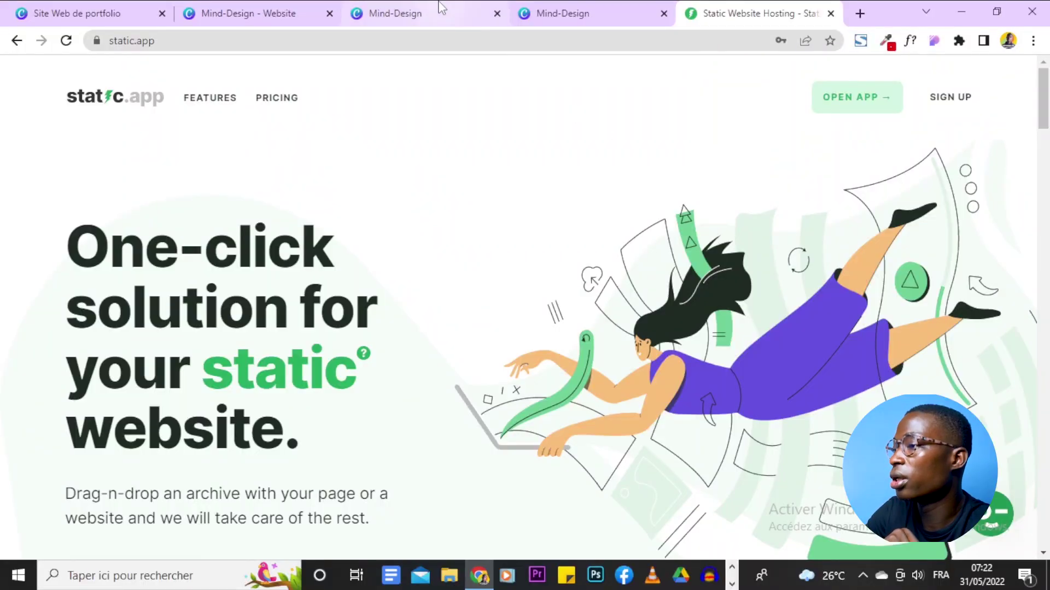
click(442, 8)
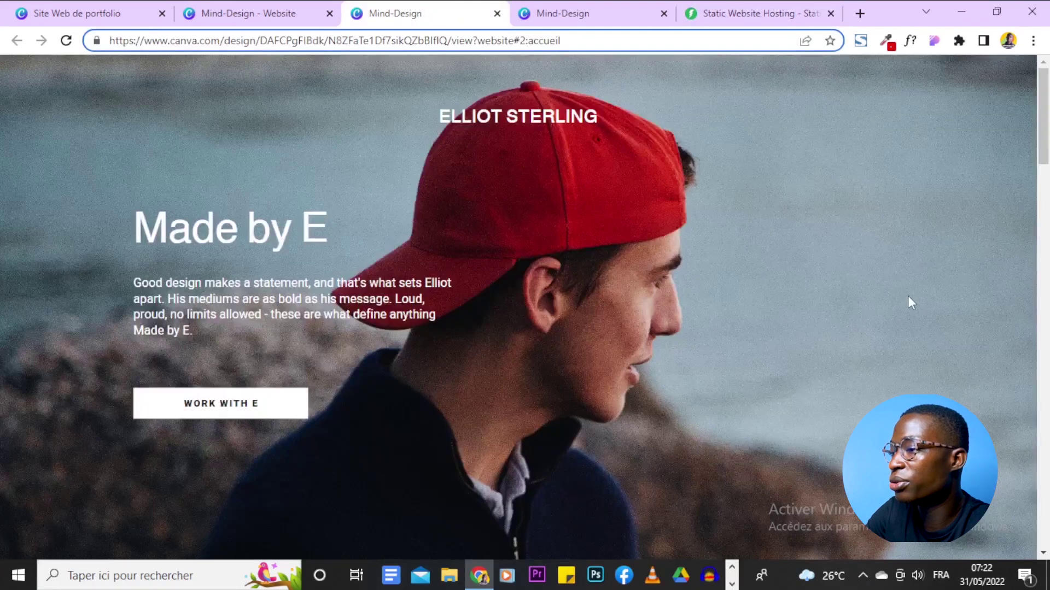
scroll(902, 286, down, 5)
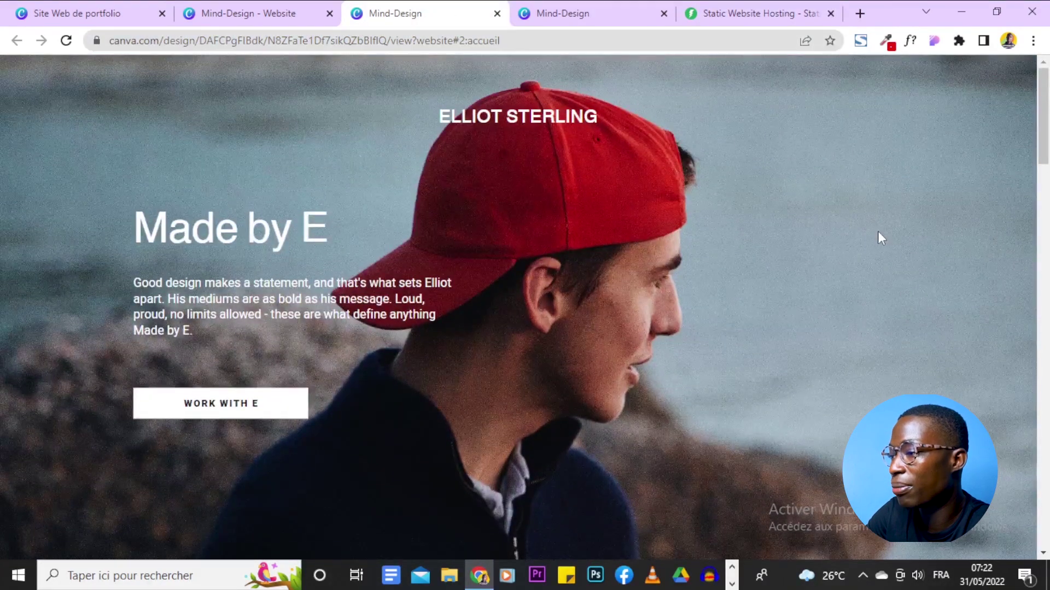
scroll(877, 238, down, 5)
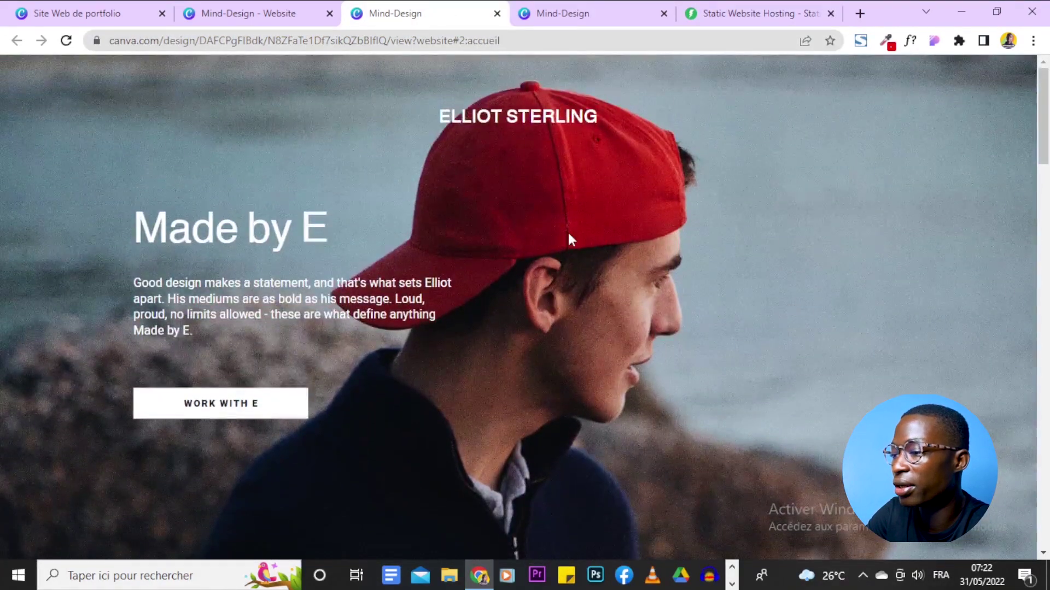
right_click(568, 238)
right_click(498, 205)
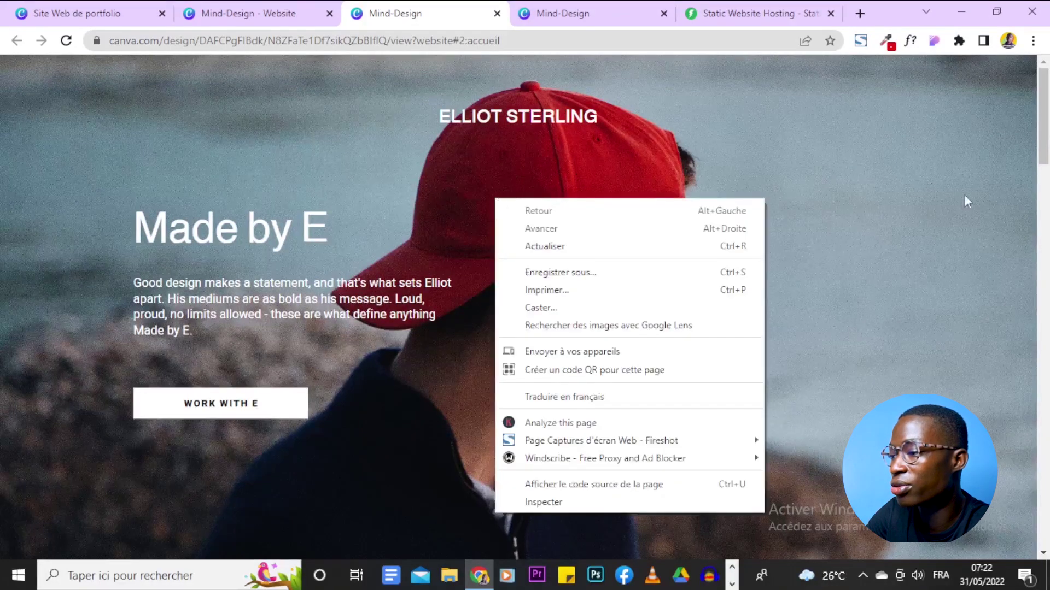
click(594, 272)
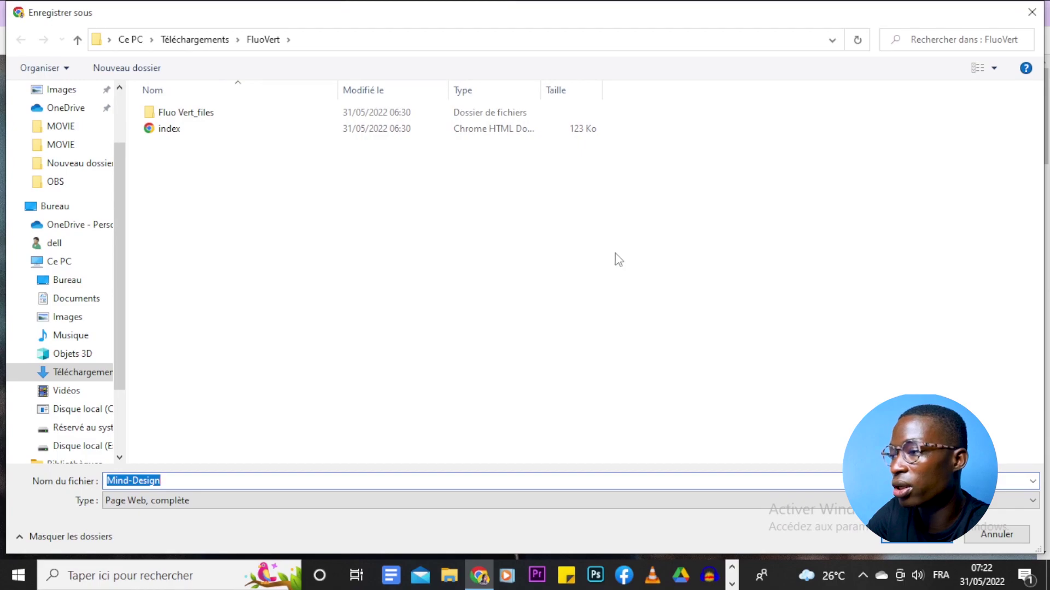
click(1028, 15)
Start saving the scrolling site's page and create a folder named Mind-Design in Téléchargements for it.
right_click(781, 145)
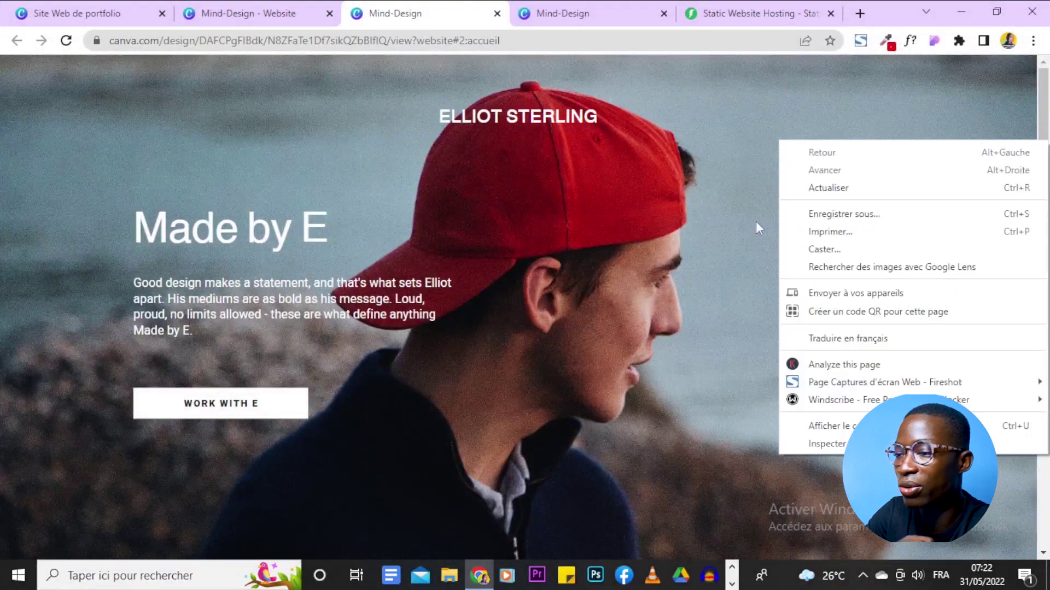
click(852, 213)
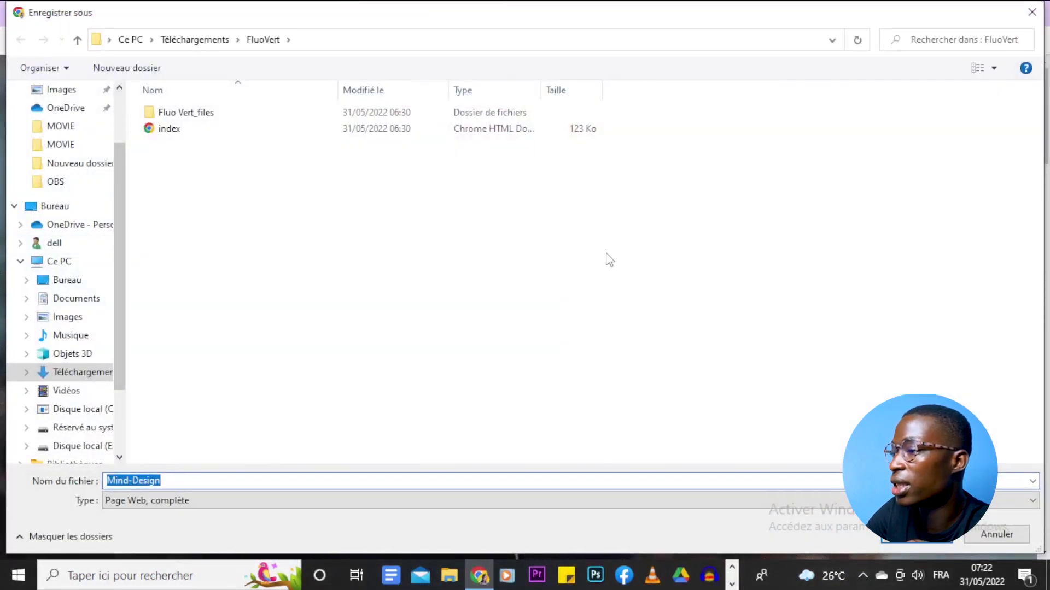
click(211, 43)
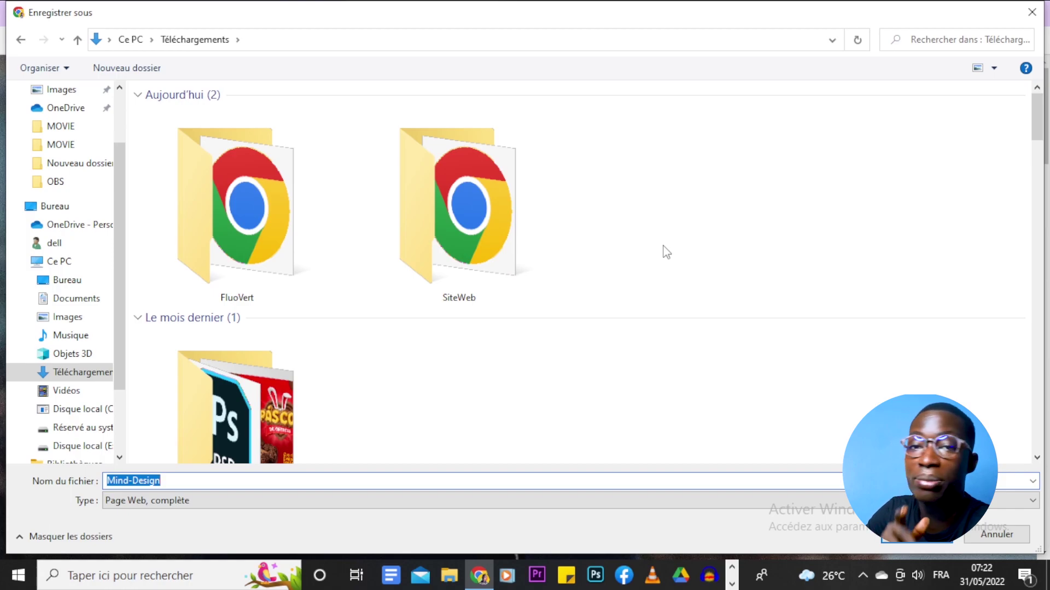
right_click(663, 221)
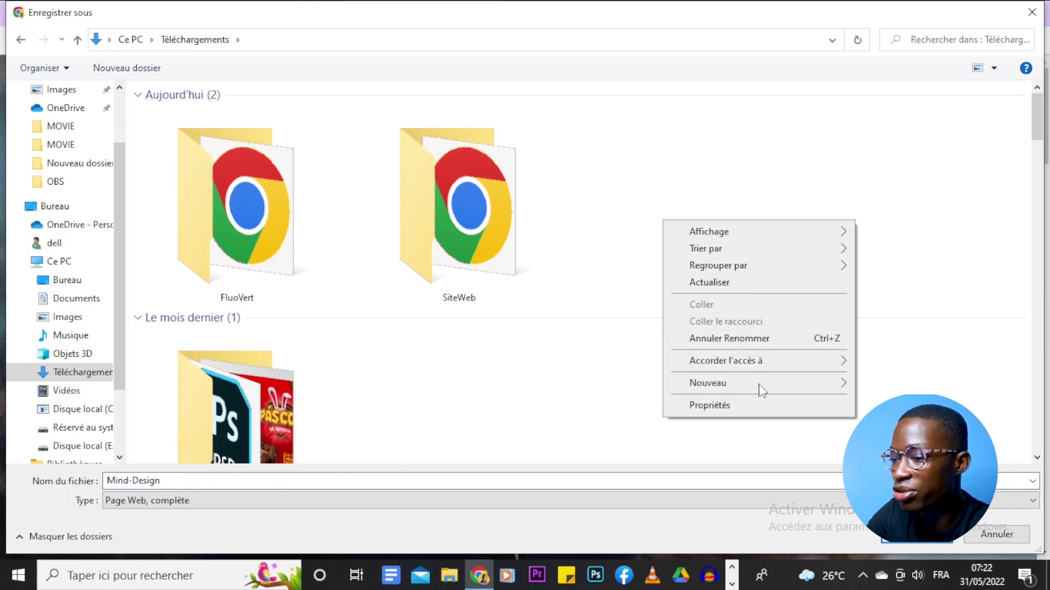
mouse_move(765, 394)
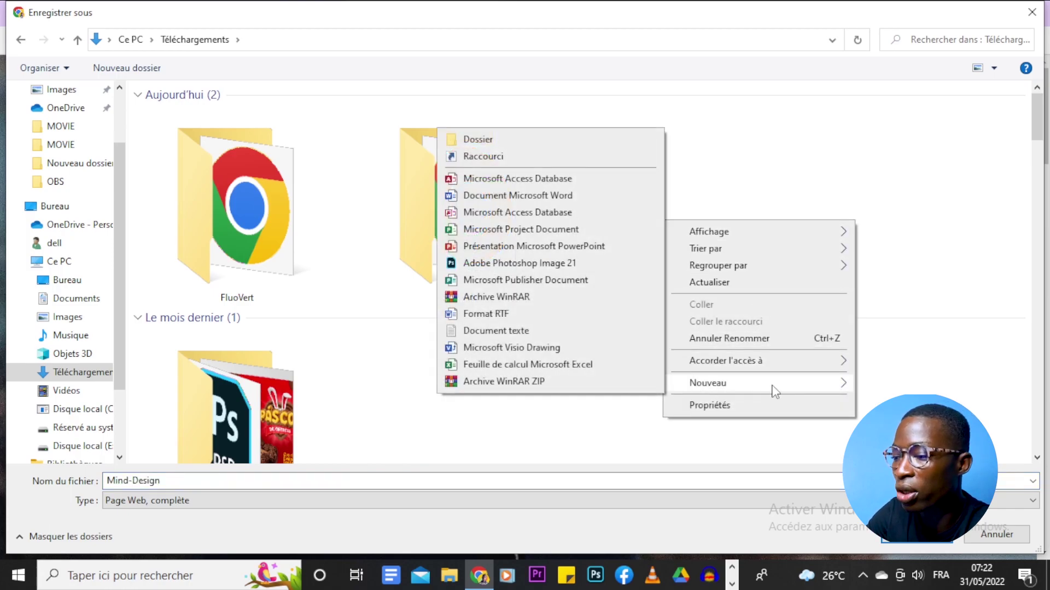
click(493, 138)
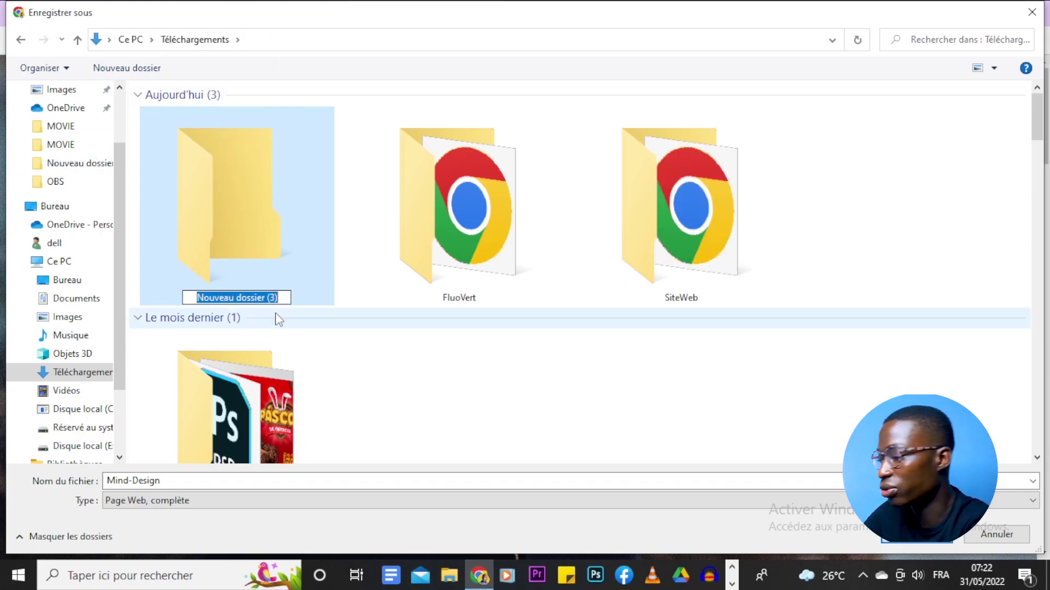
text(Mind)
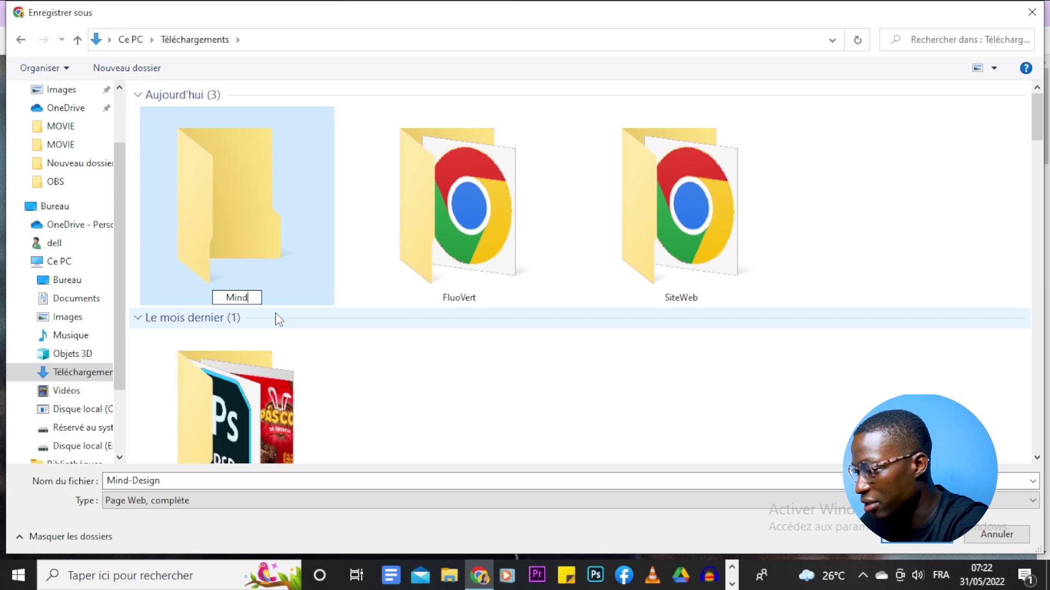
text(-De)
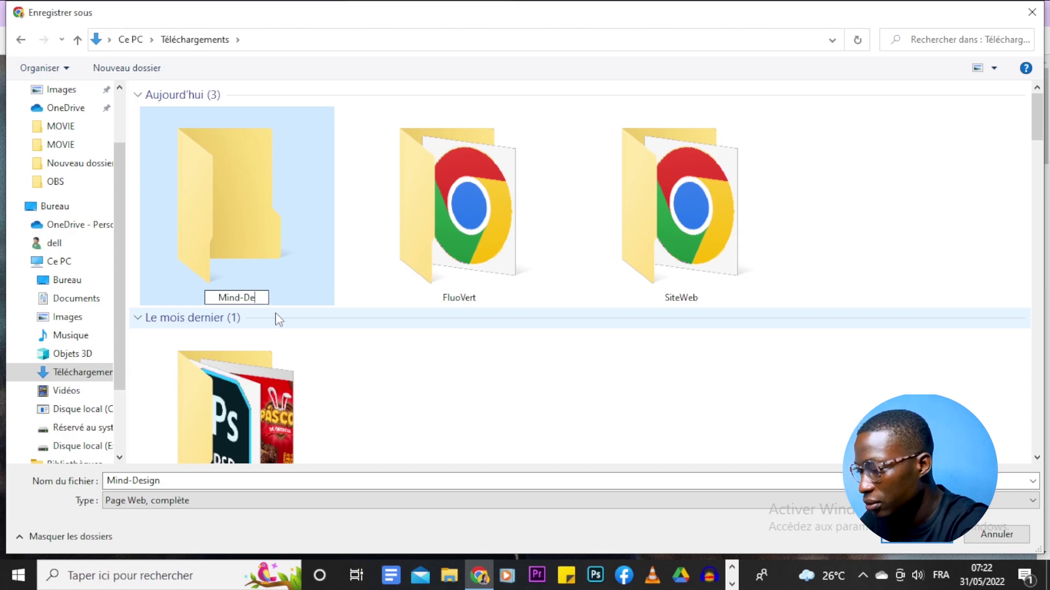
text(sign)
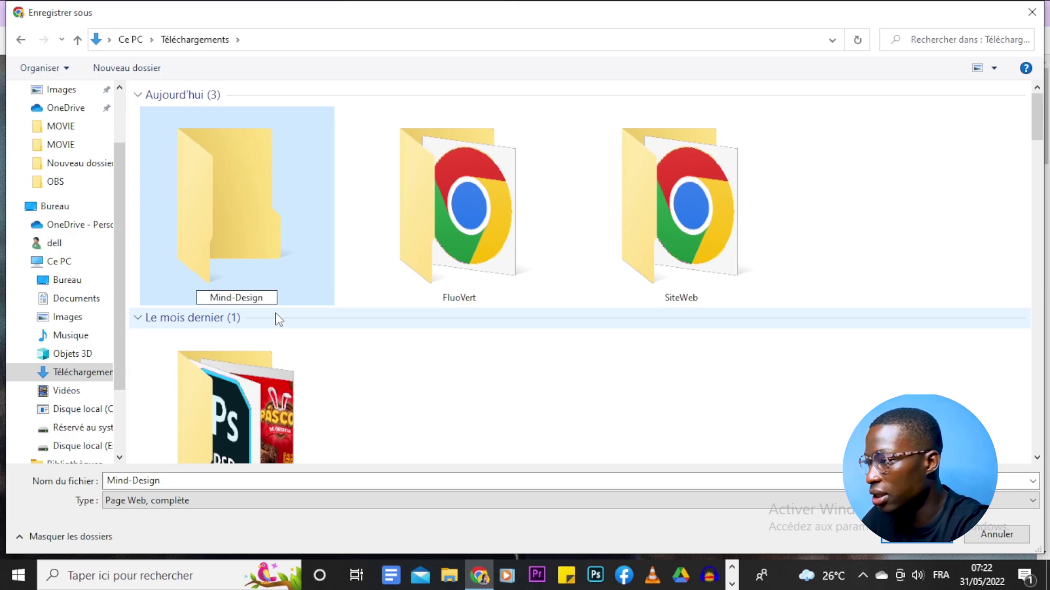
Save the page as a complete web page named Mind-Design inside the new Mind-Design folder.
double_click(265, 209)
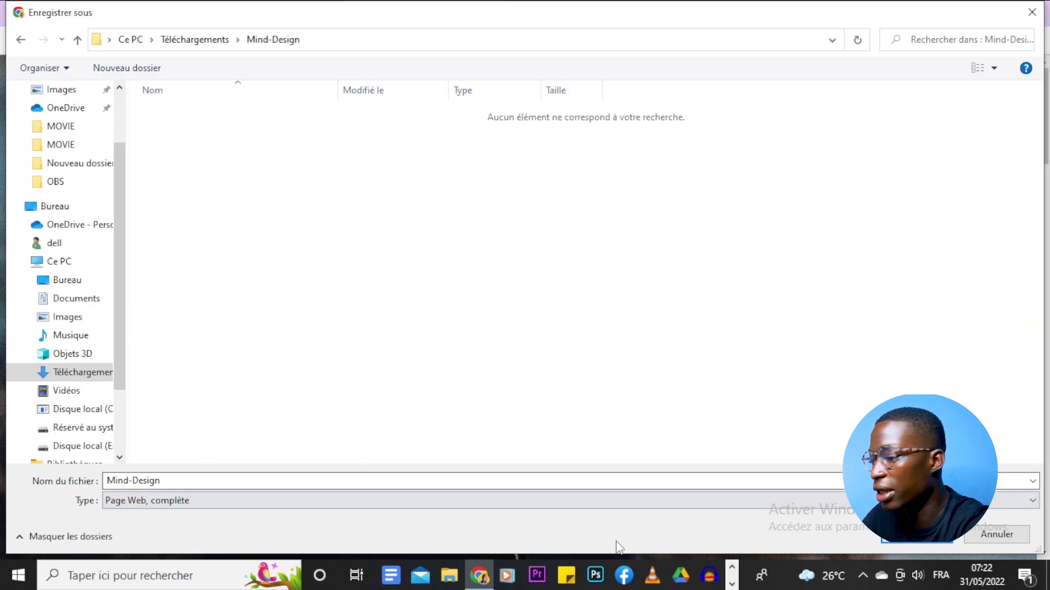
click(902, 541)
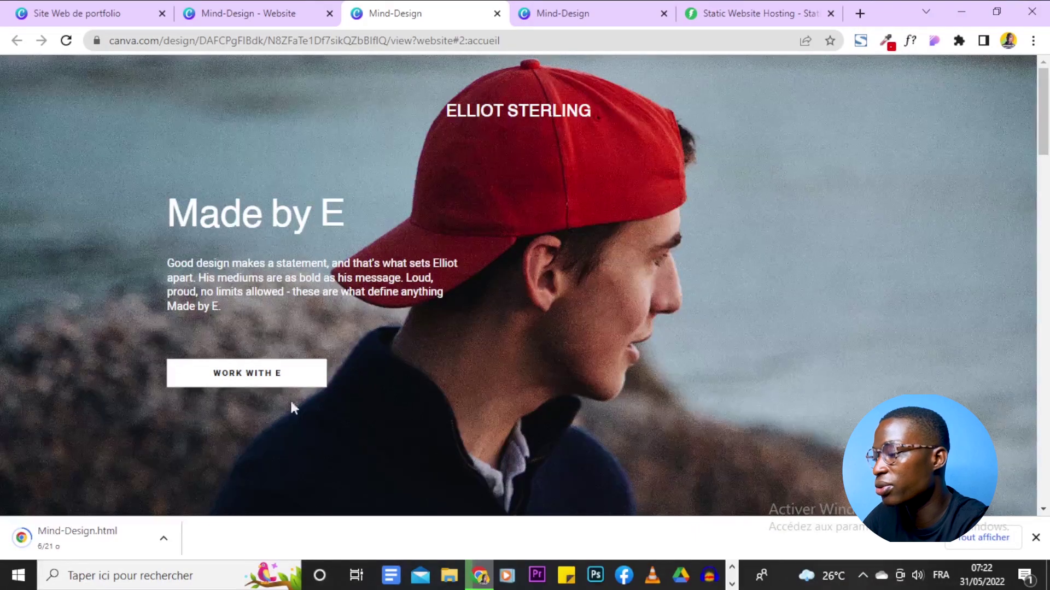
scroll(600, 229, down, 5)
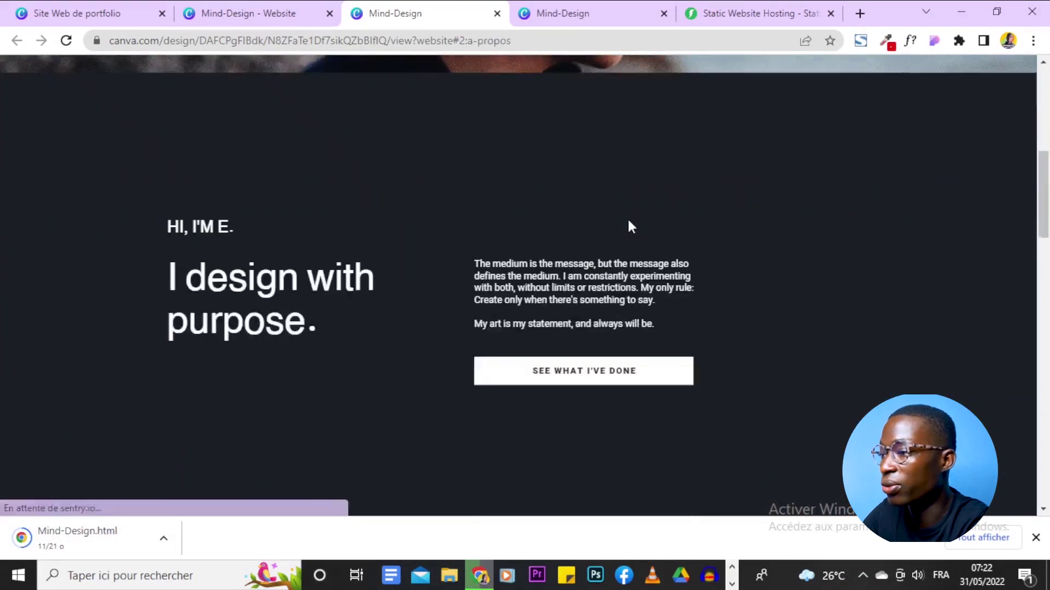
scroll(628, 220, down, 2)
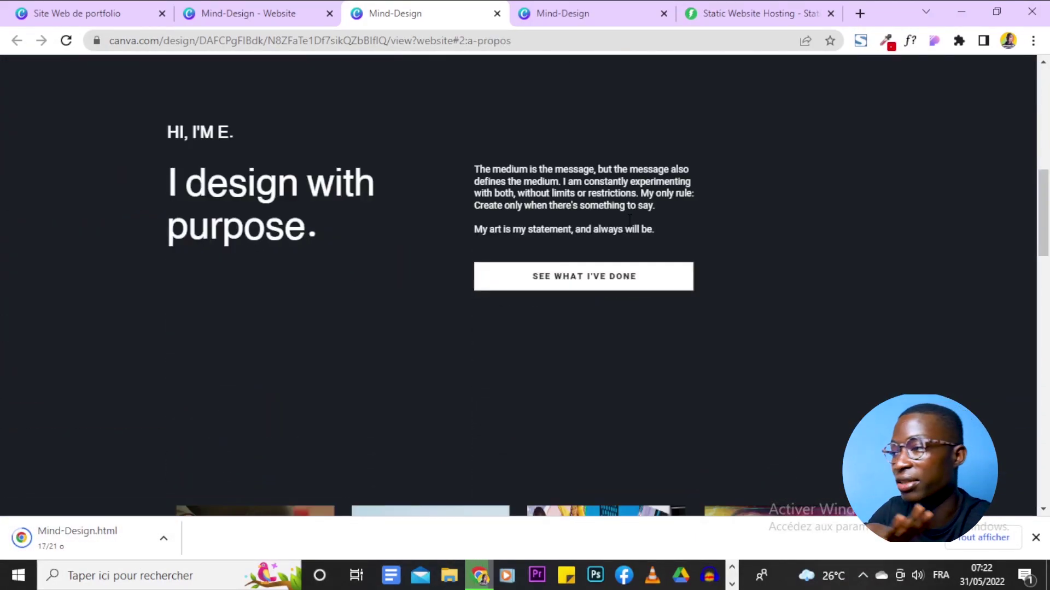
scroll(629, 219, up, 7)
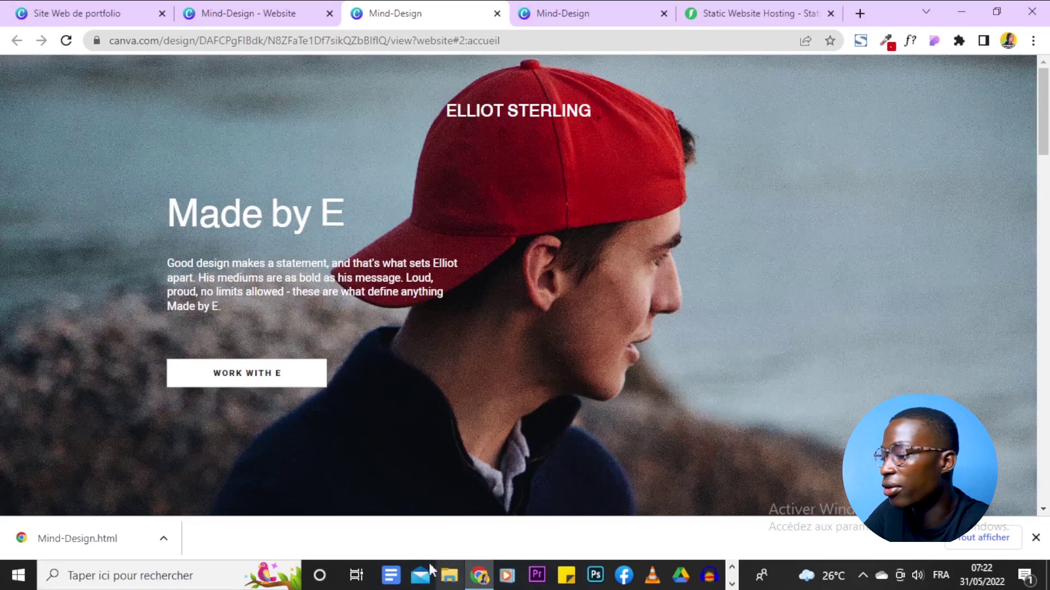
Show the downloaded page in its folder and rename the Mind-Design HTML file as index, accepting the separation from its files folder.
click(167, 540)
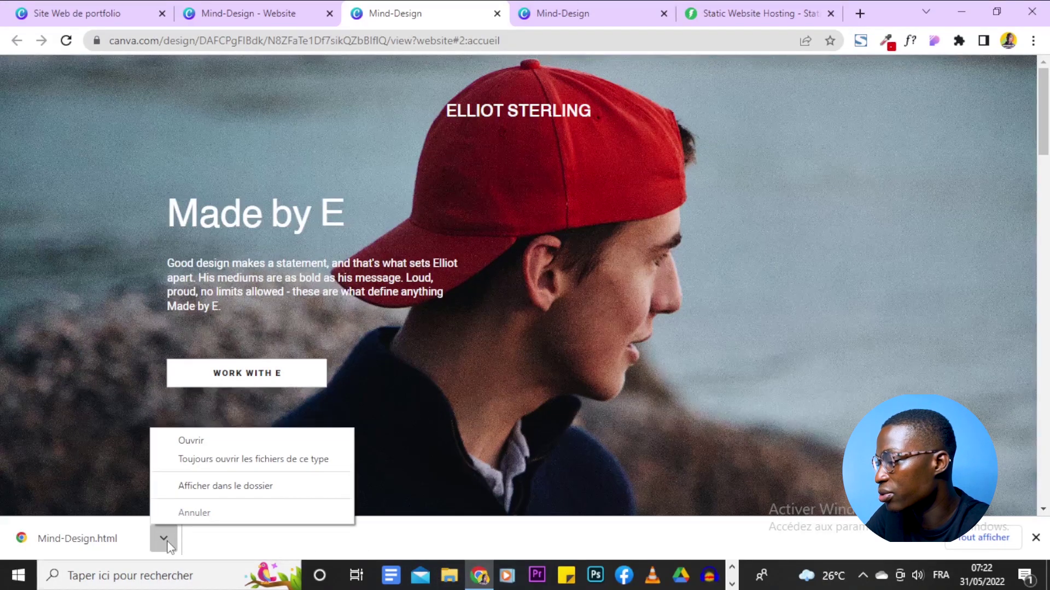
click(276, 494)
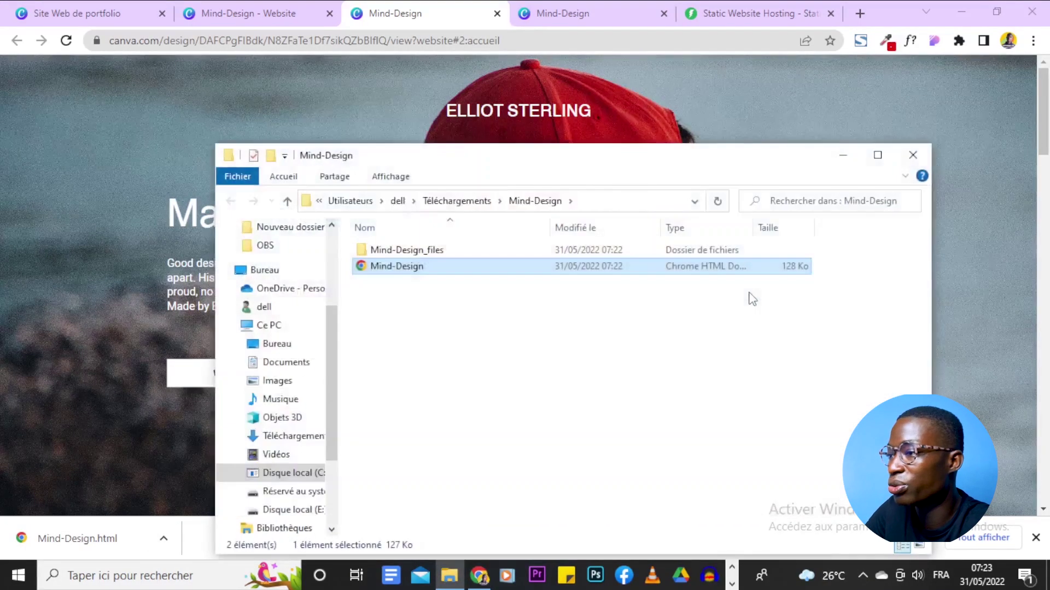
click(666, 423)
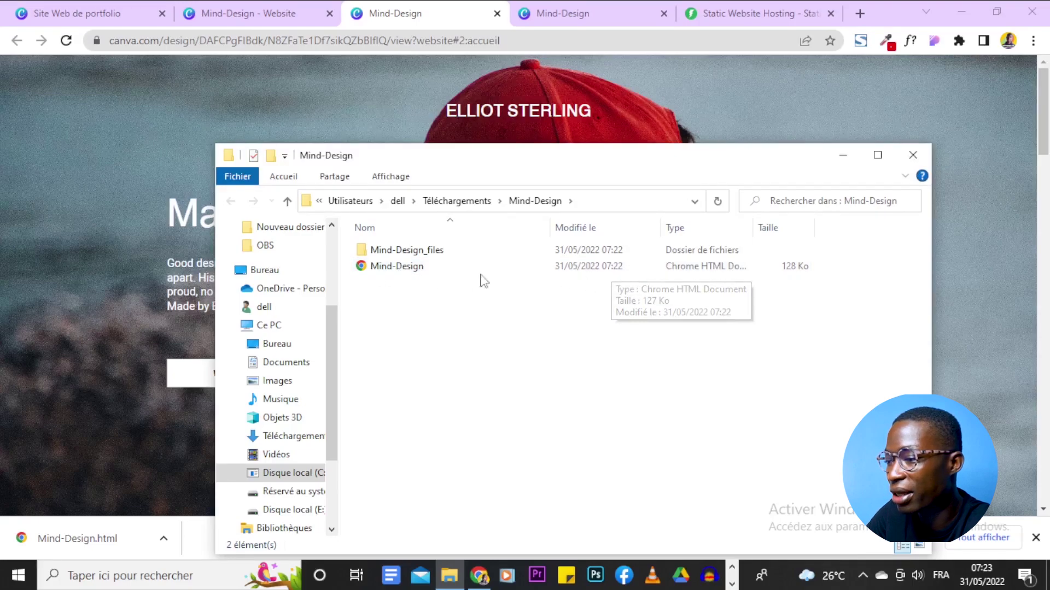
click(460, 278)
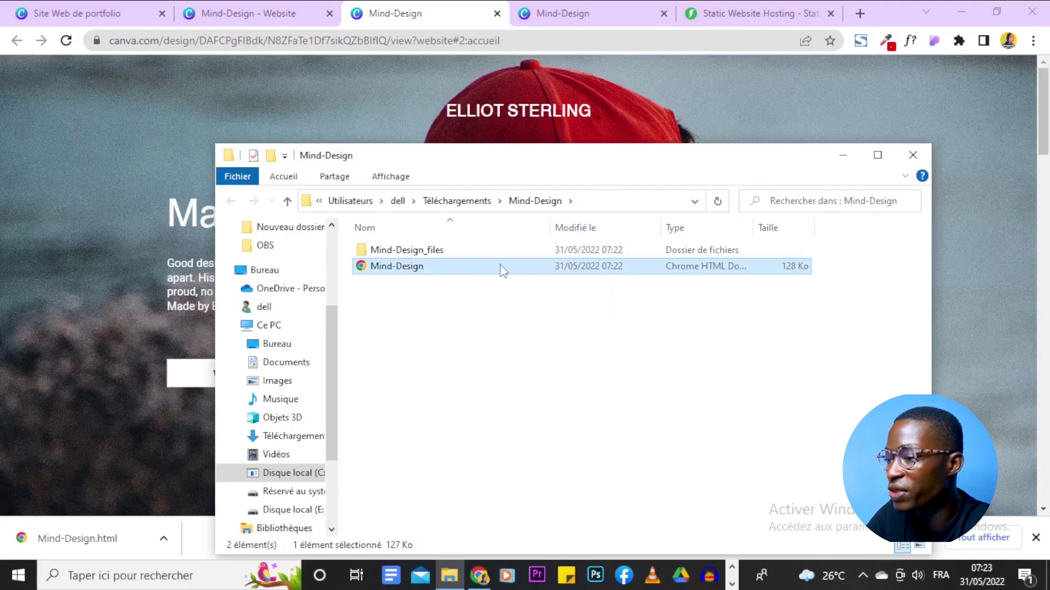
right_click(426, 276)
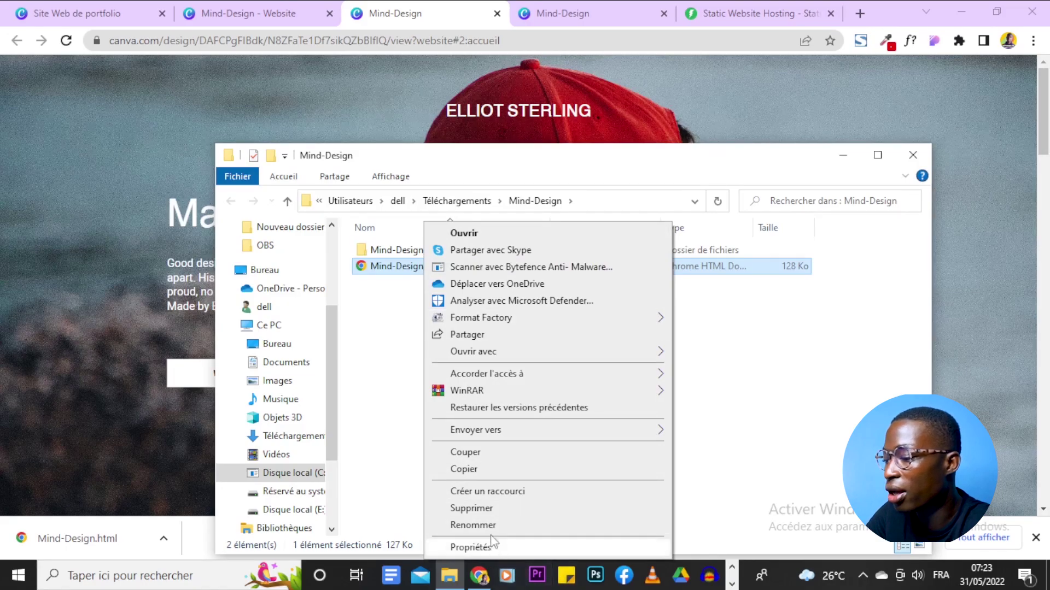
click(547, 524)
text(index)
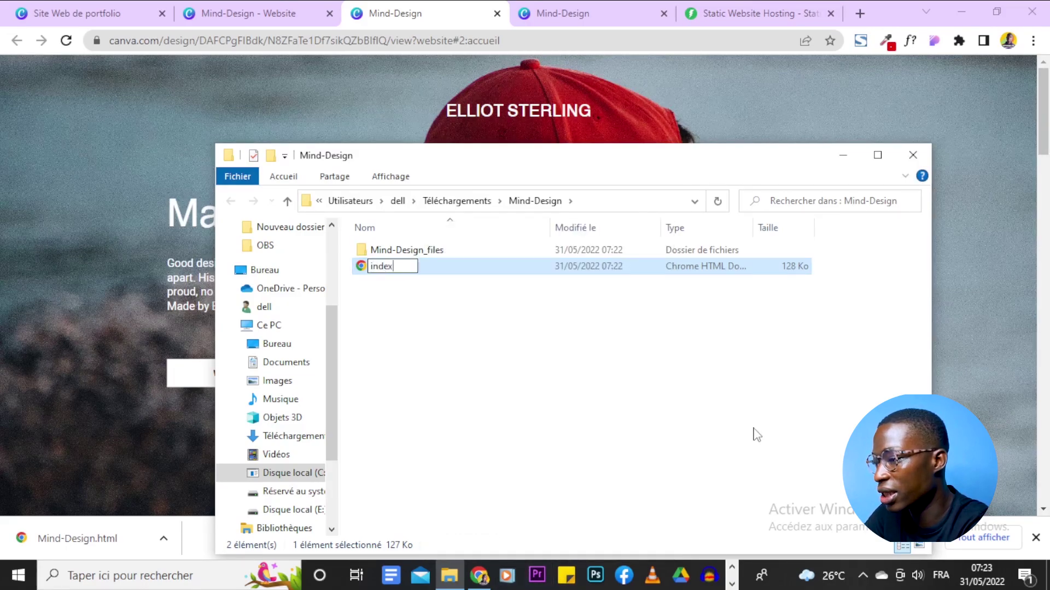
key(Return)
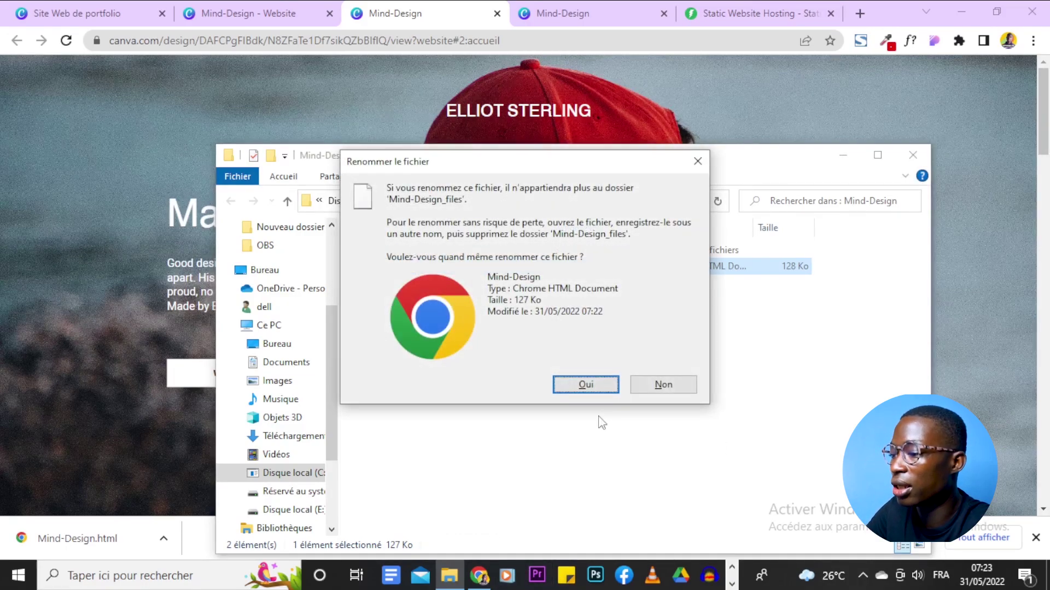
key(Return)
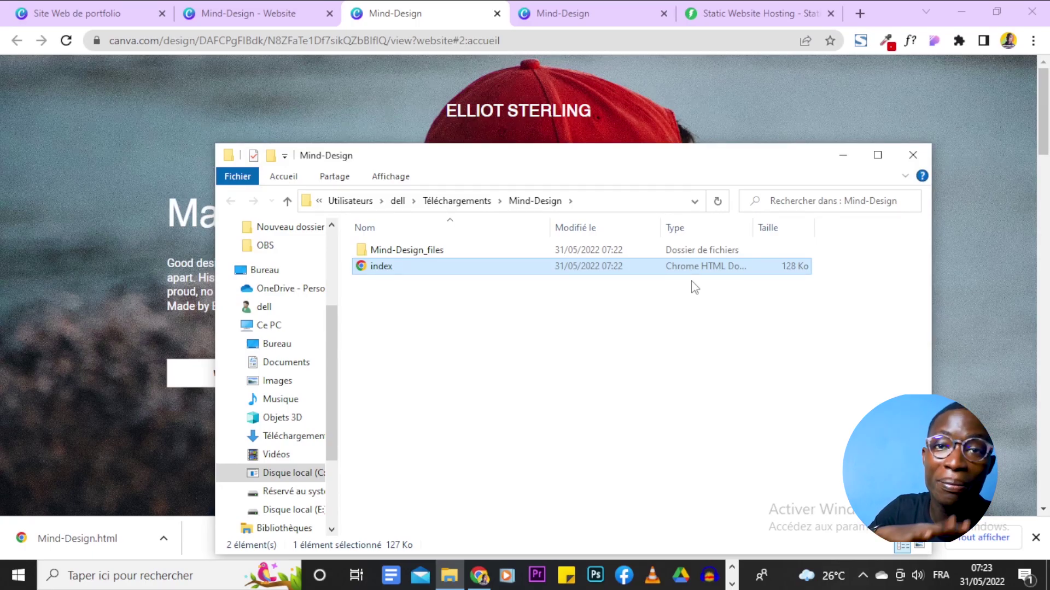
click(699, 383)
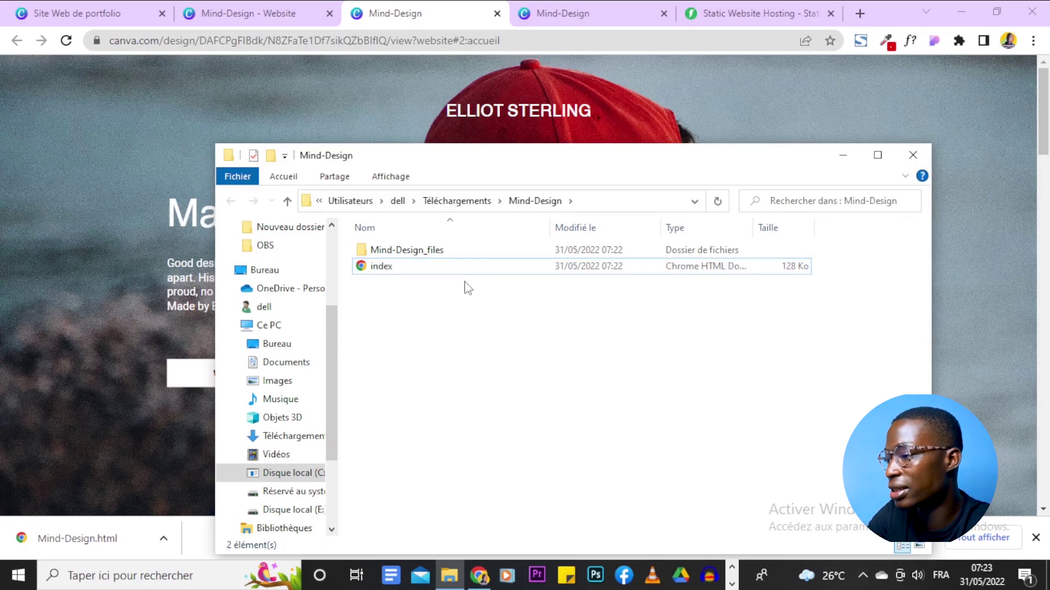
Look through the contents of the Mind-Design_files folder and return to the Mind-Design folder.
double_click(481, 251)
scroll(545, 425, down, 1)
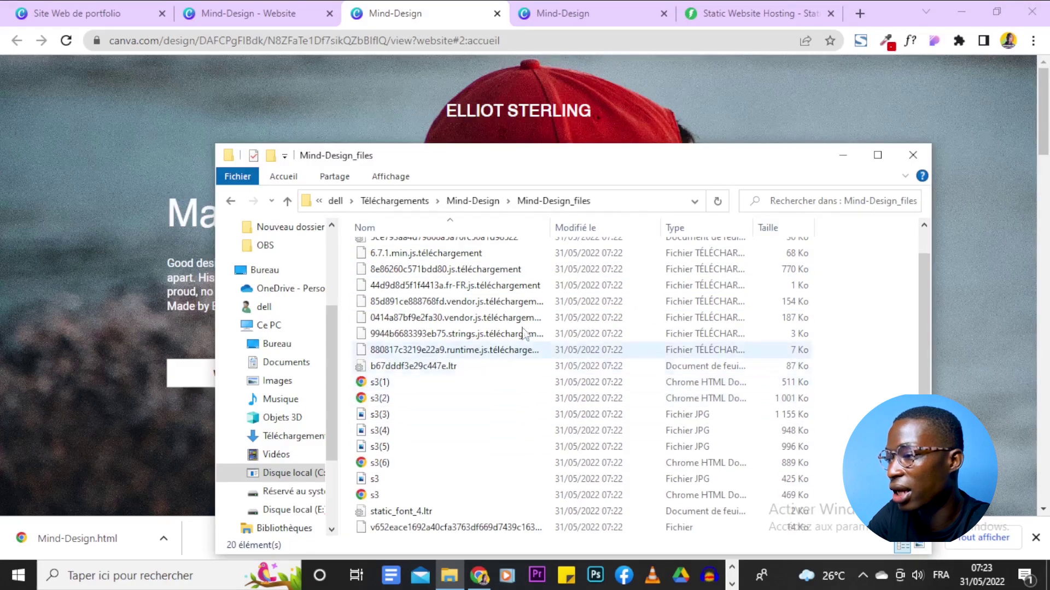
click(472, 201)
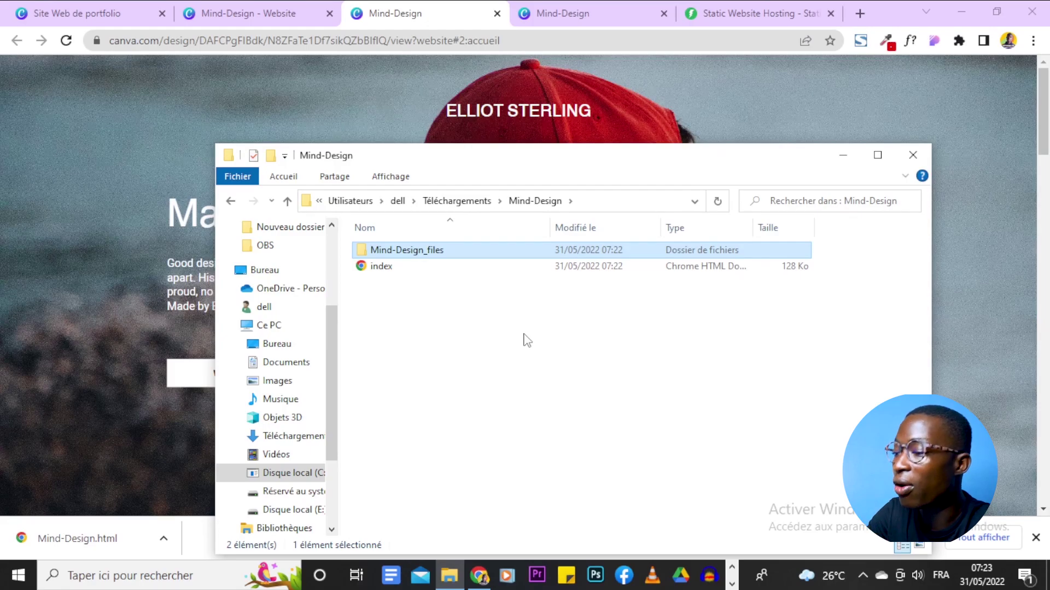
Compress the Mind-Design_files folder and the index HTML file together into a ZIP archive named index.
drag(524, 355, 536, 254)
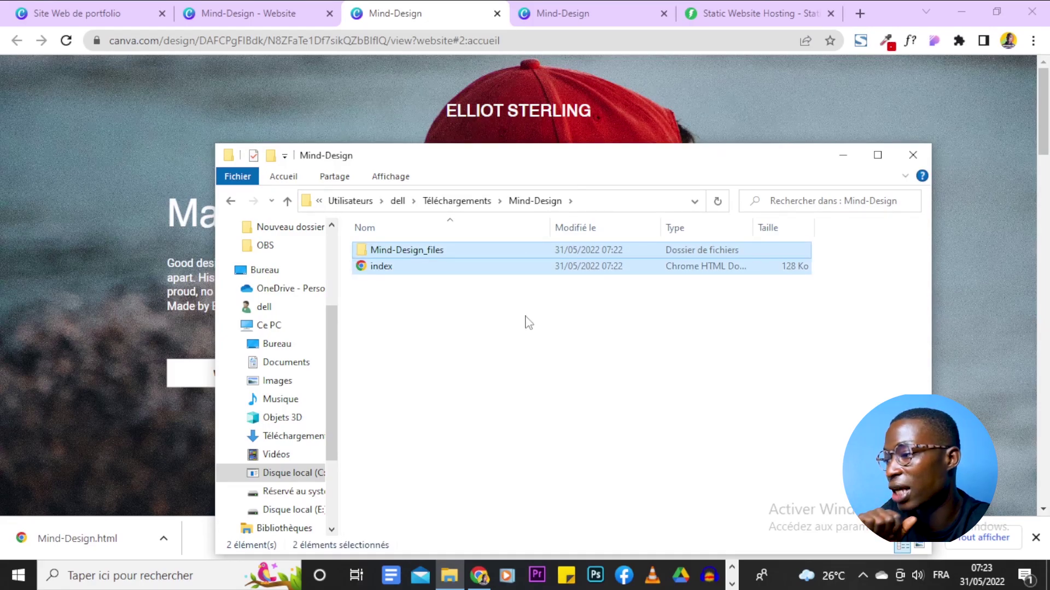
right_click(519, 264)
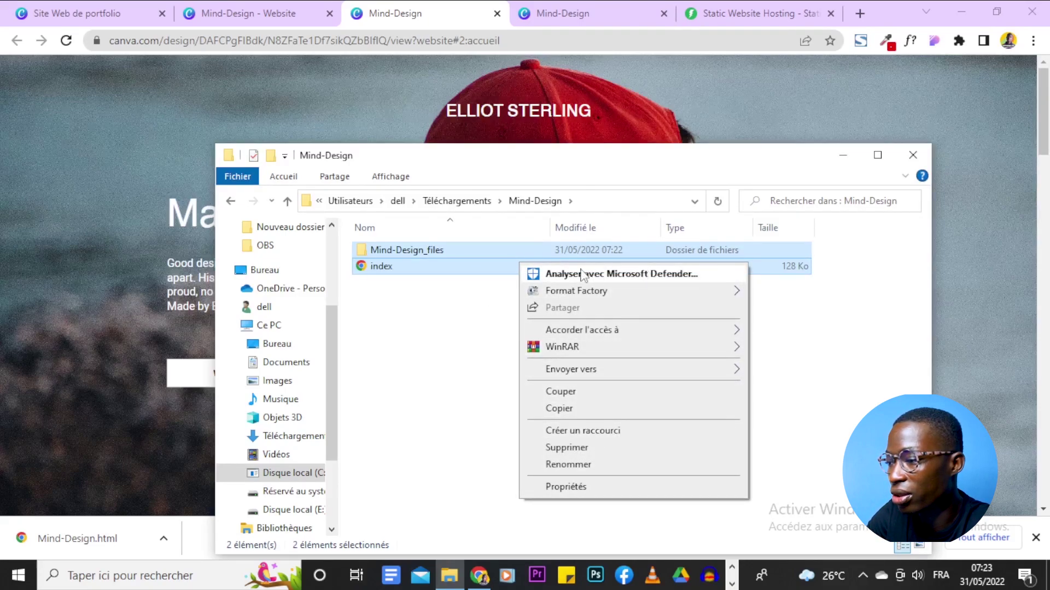
mouse_move(637, 371)
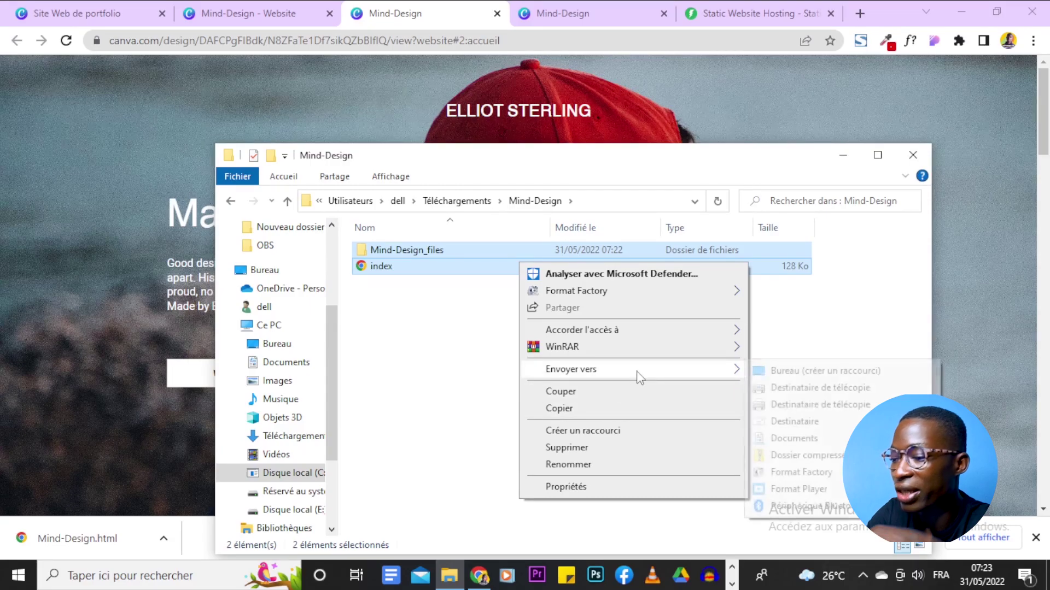
click(818, 458)
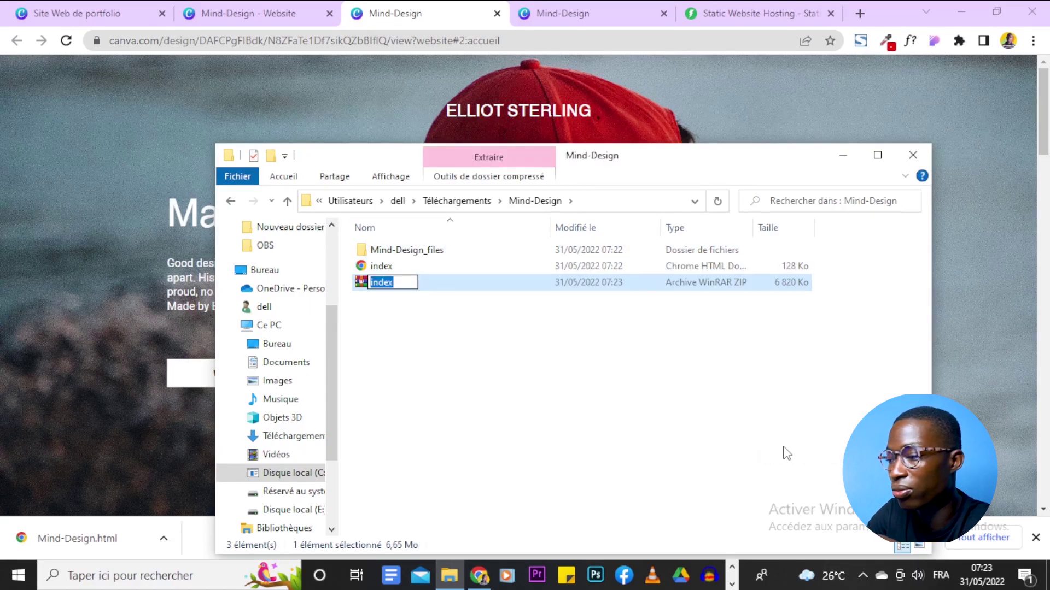
key(Return)
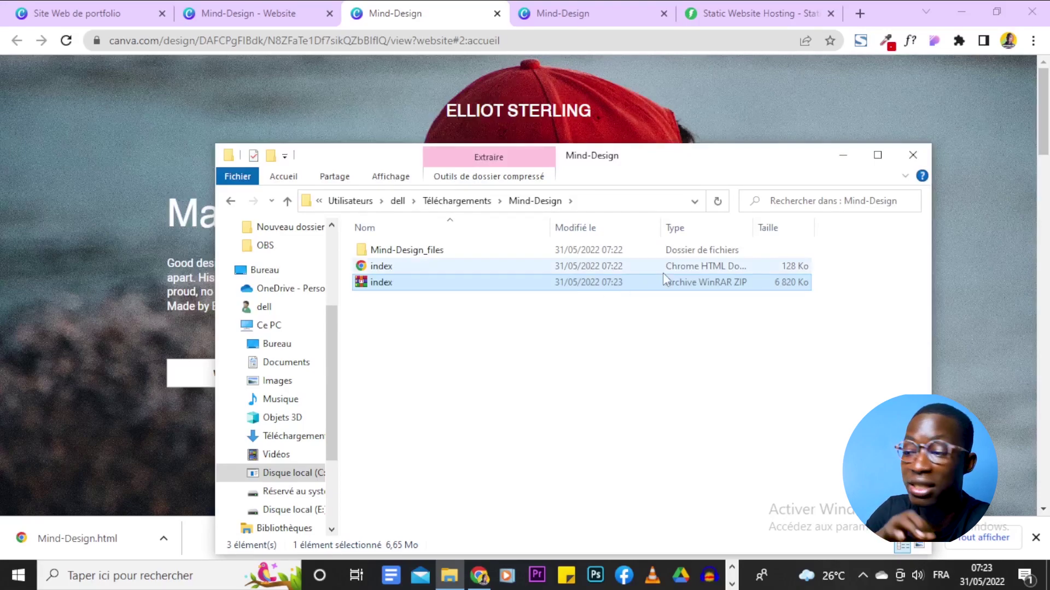
Move the file window clear of the browser tabs and switch to the static.app hosting page.
drag(748, 159, 737, 196)
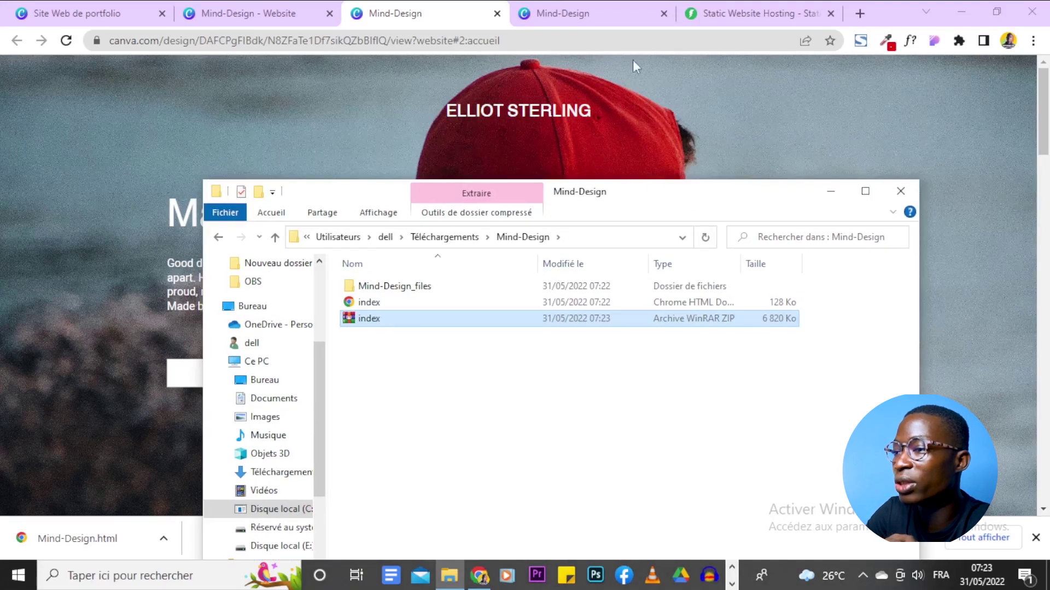
click(754, 13)
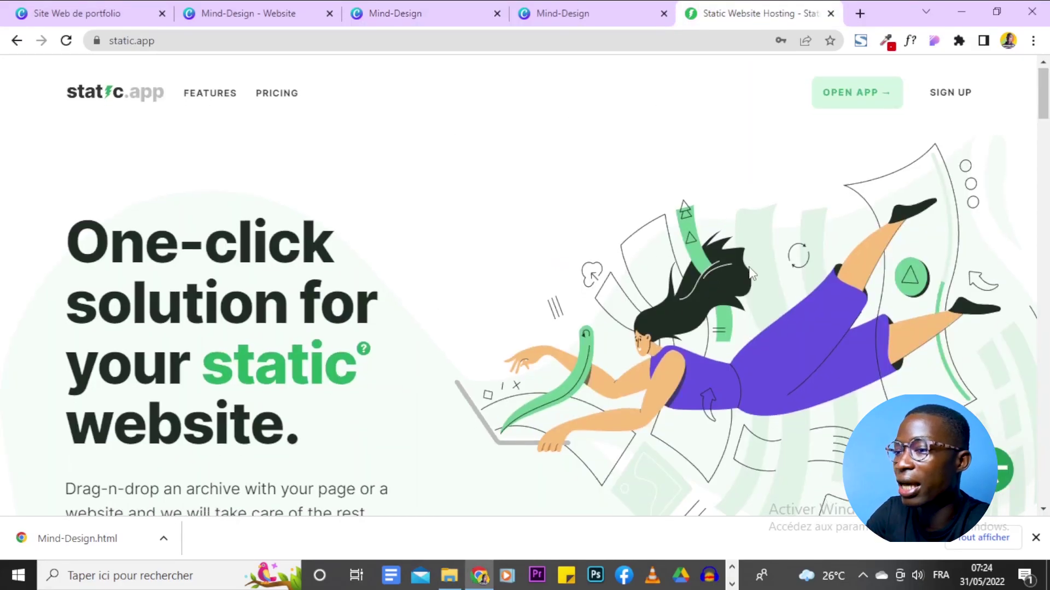
Look over the static.app home page, including its address and the free upload section.
scroll(749, 274, down, 5)
scroll(752, 271, up, 5)
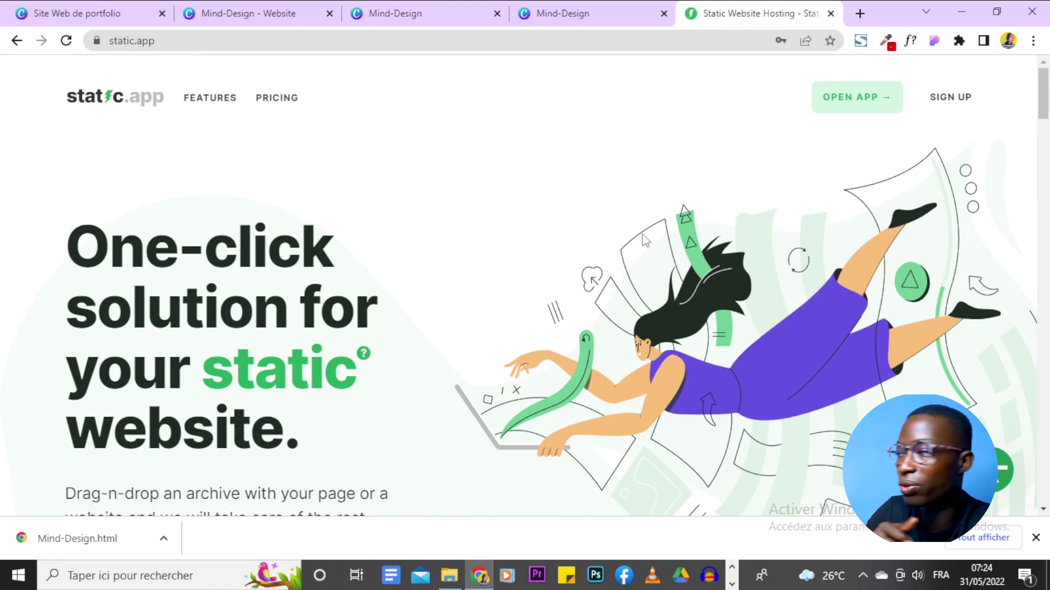
click(386, 40)
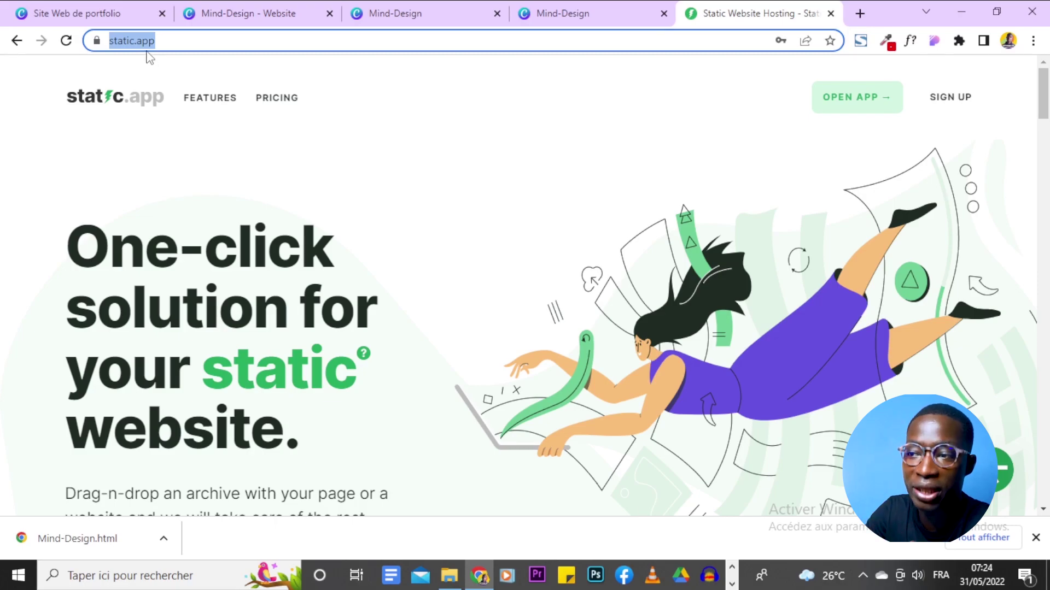
scroll(569, 296, down, 6)
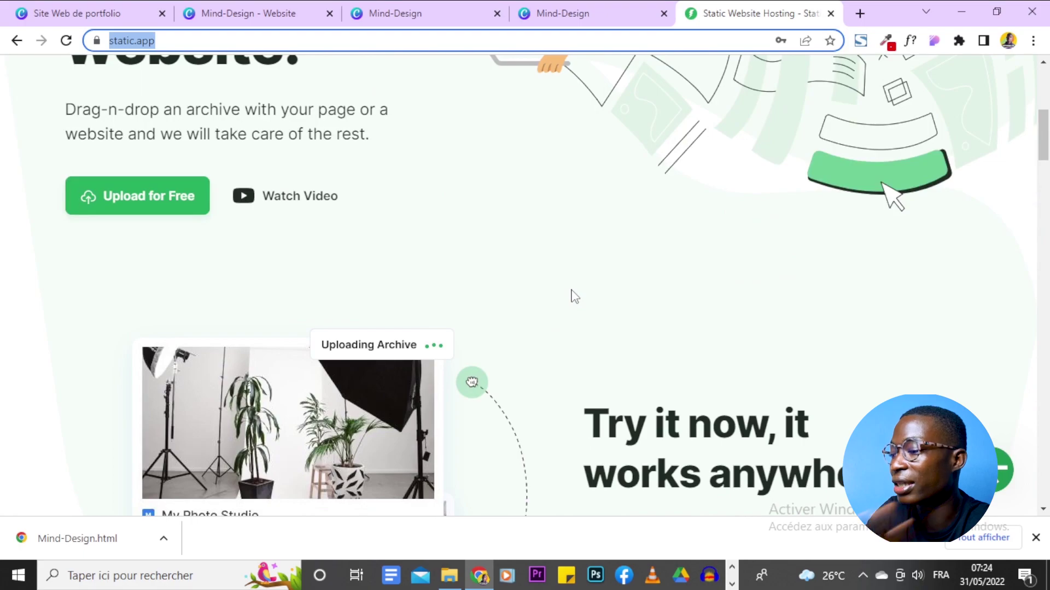
scroll(569, 295, up, 6)
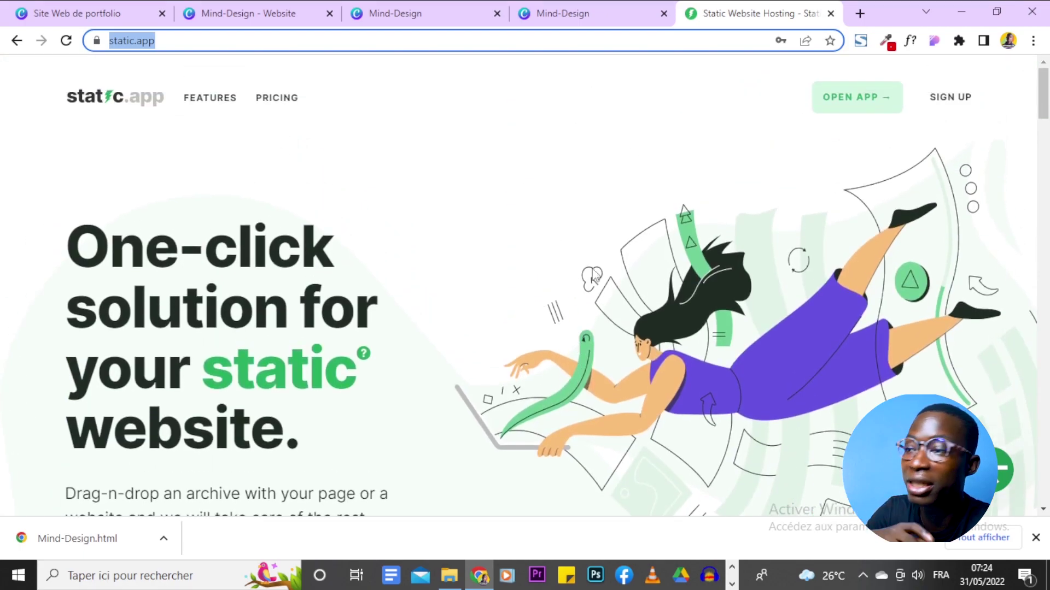
Open the temp-mail.org disposable e-mail site in a new browser tab.
click(859, 13)
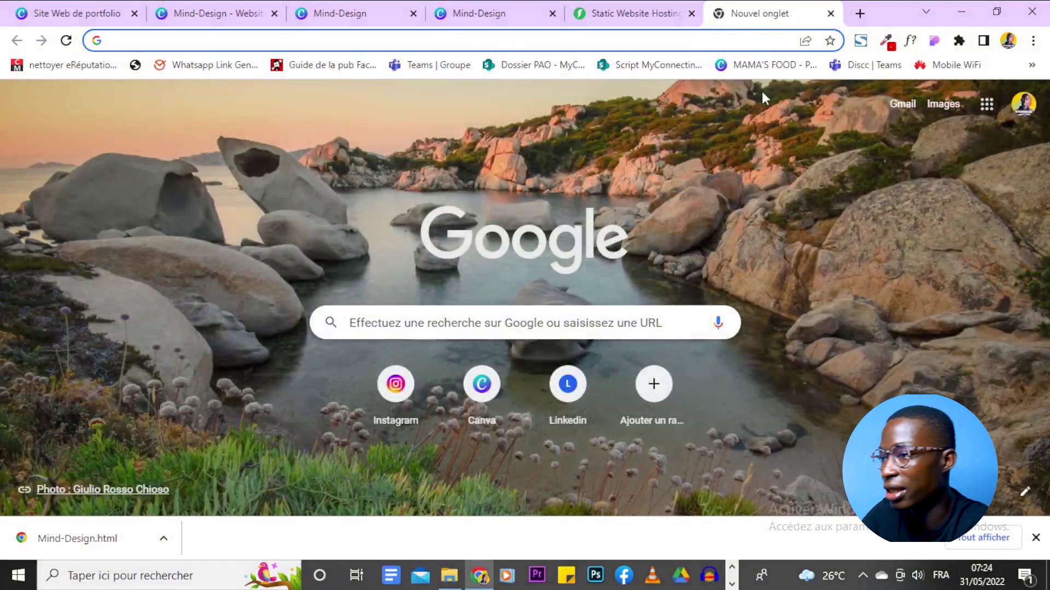
click(754, 38)
text(tem)
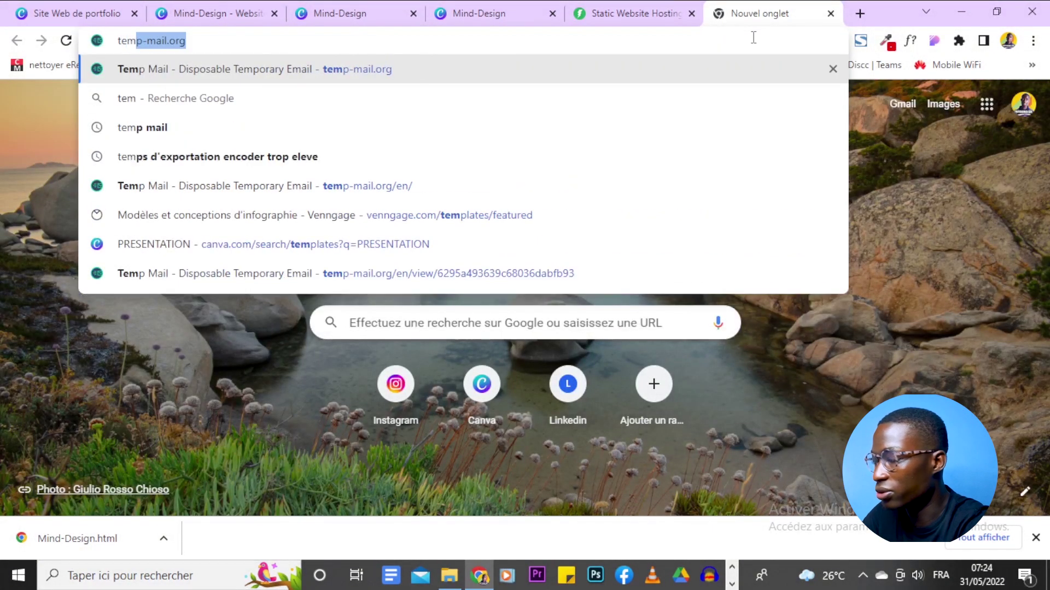
key(Return)
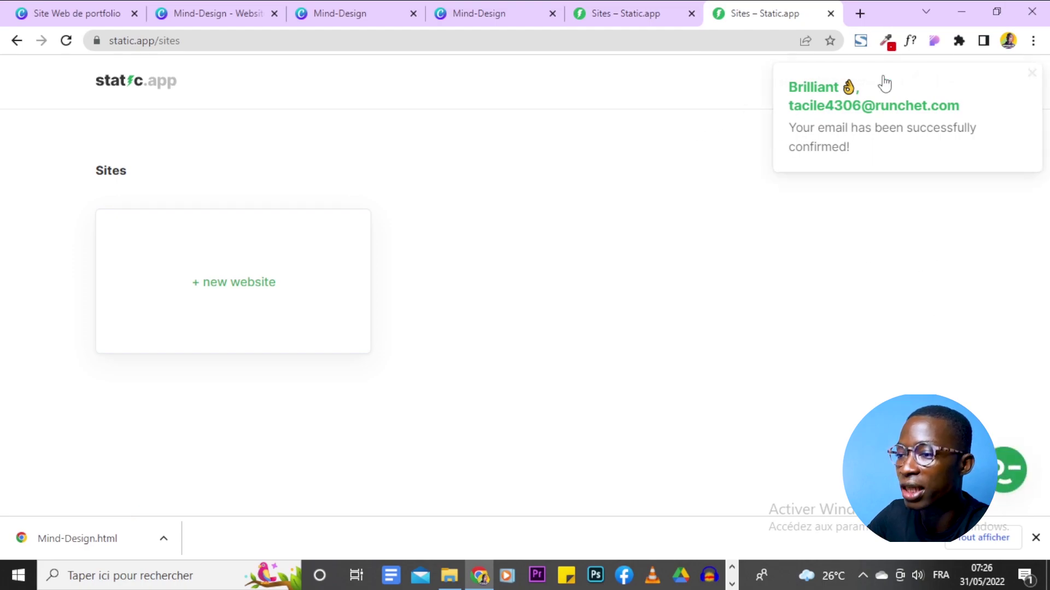
Dismiss the e-mail confirmation notice and close the duplicate static.app Sites tab.
click(1019, 81)
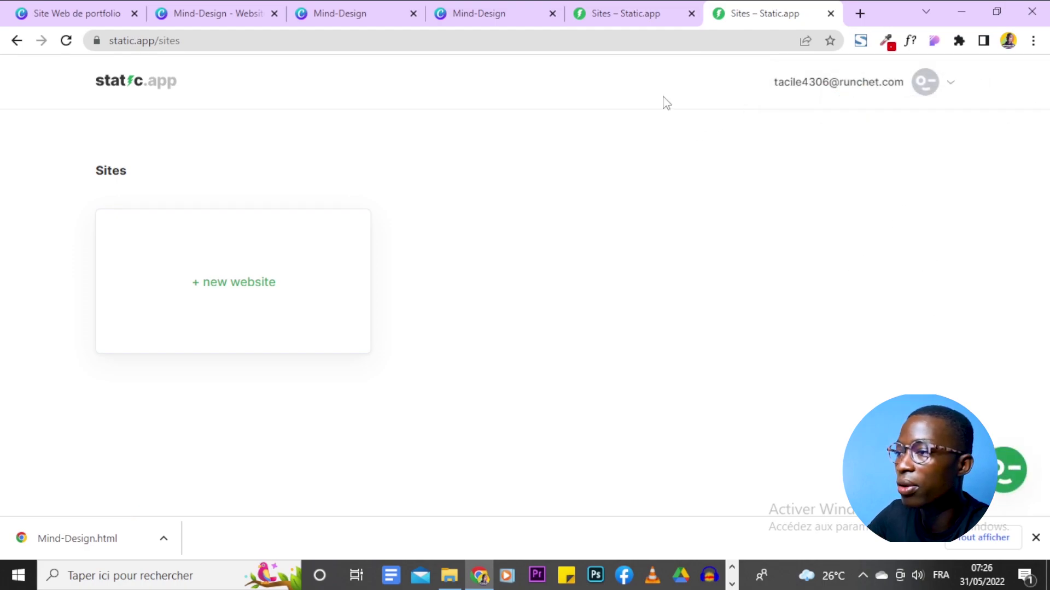
click(635, 16)
click(691, 13)
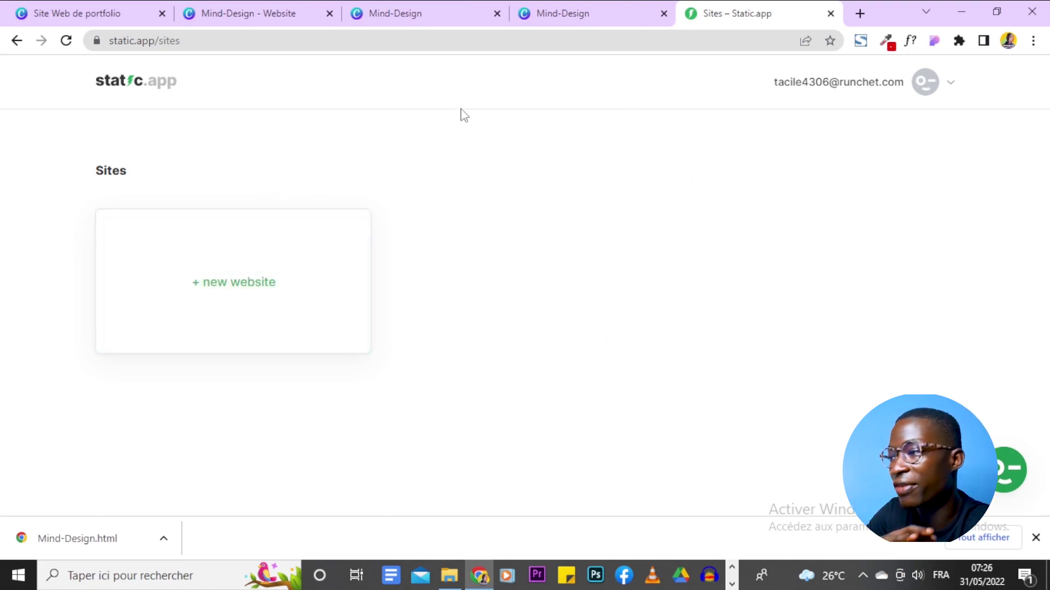
Create a new website on static.app by uploading the index ZIP archive from the Mind-Design folder in Téléchargements.
click(265, 299)
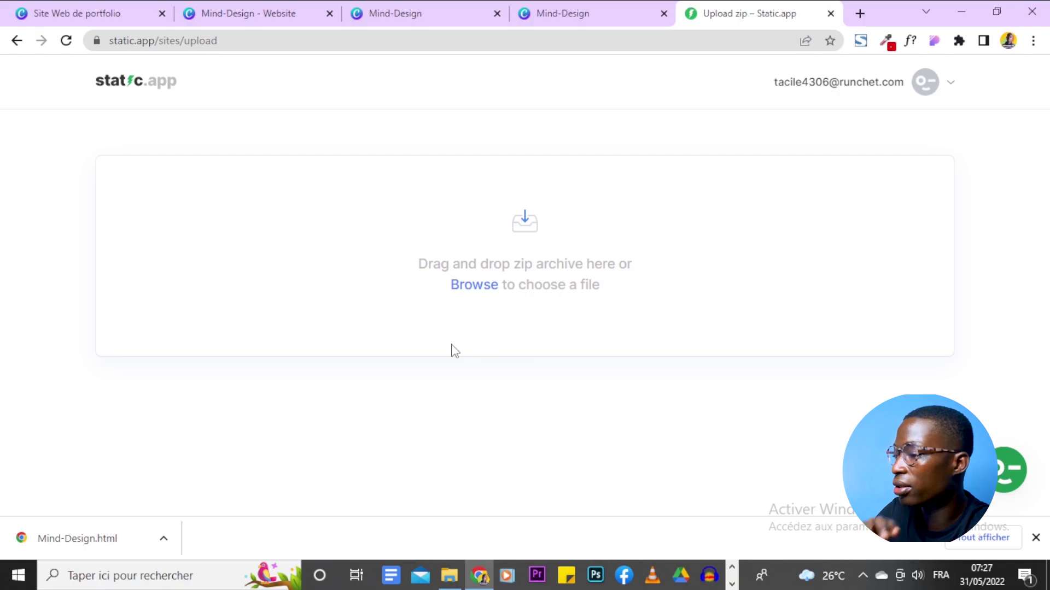
click(485, 288)
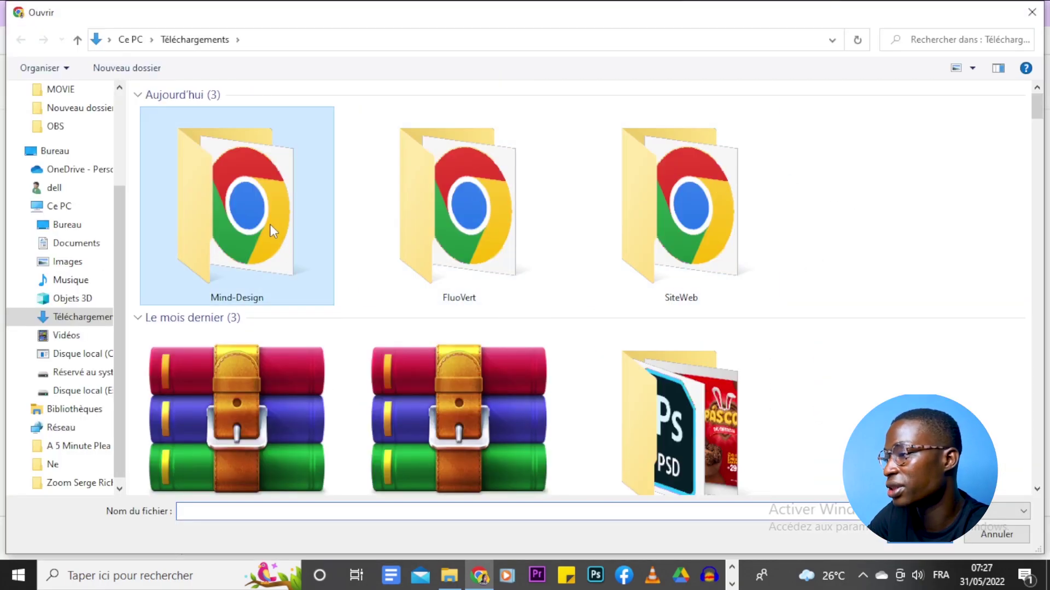
double_click(270, 224)
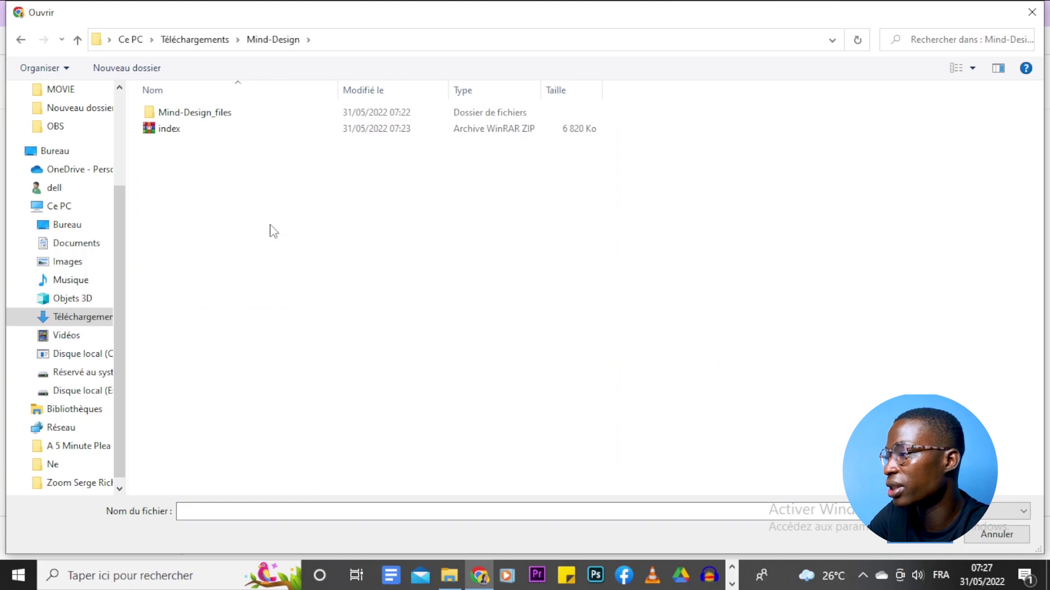
click(197, 137)
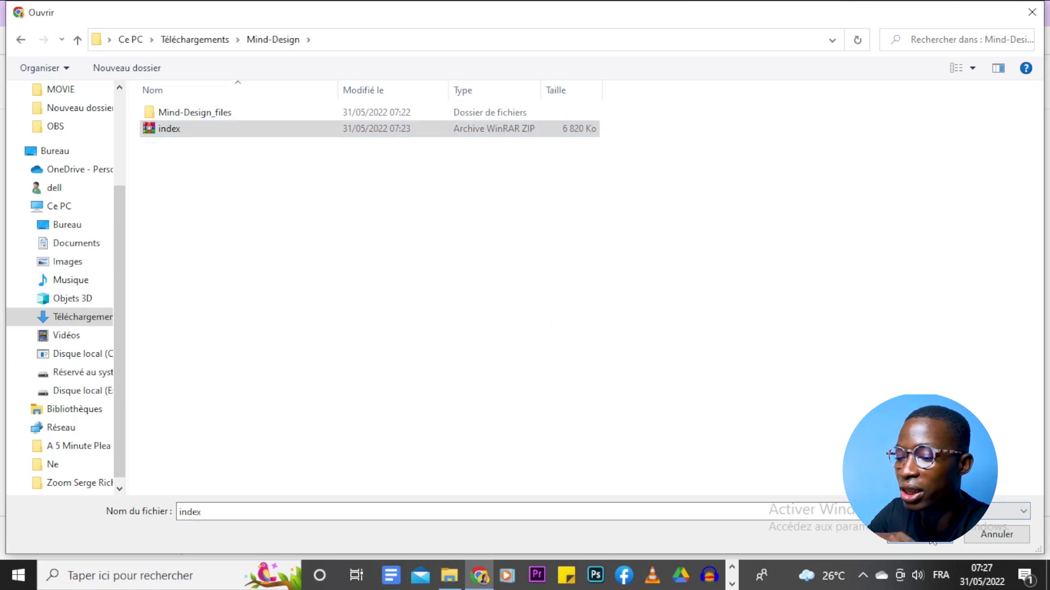
double_click(382, 129)
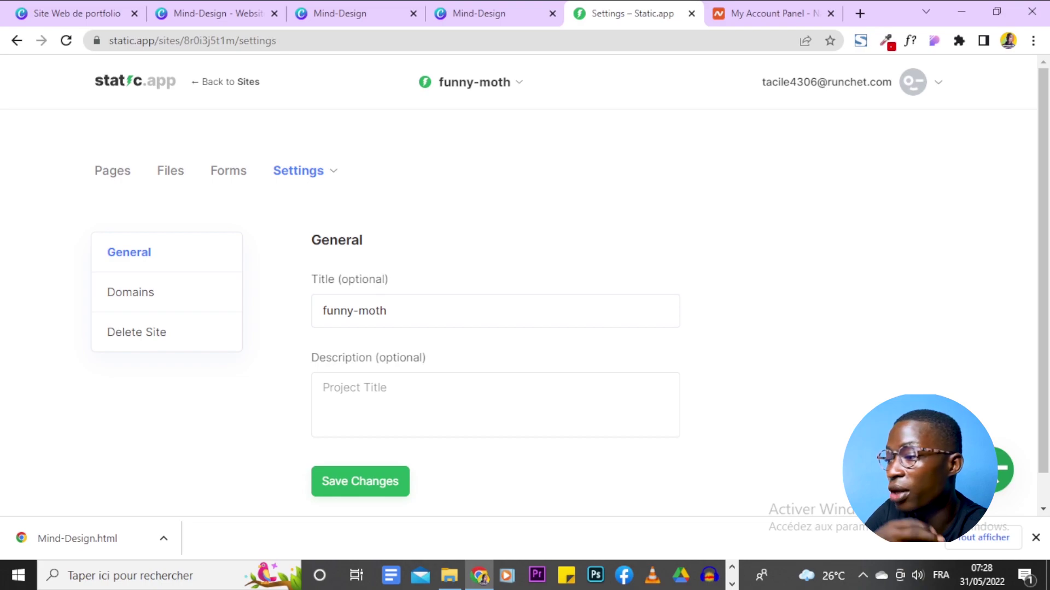
Replace the site title in the general settings with Mind-Design.
scroll(727, 351, down, 1)
click(344, 266)
click(324, 246)
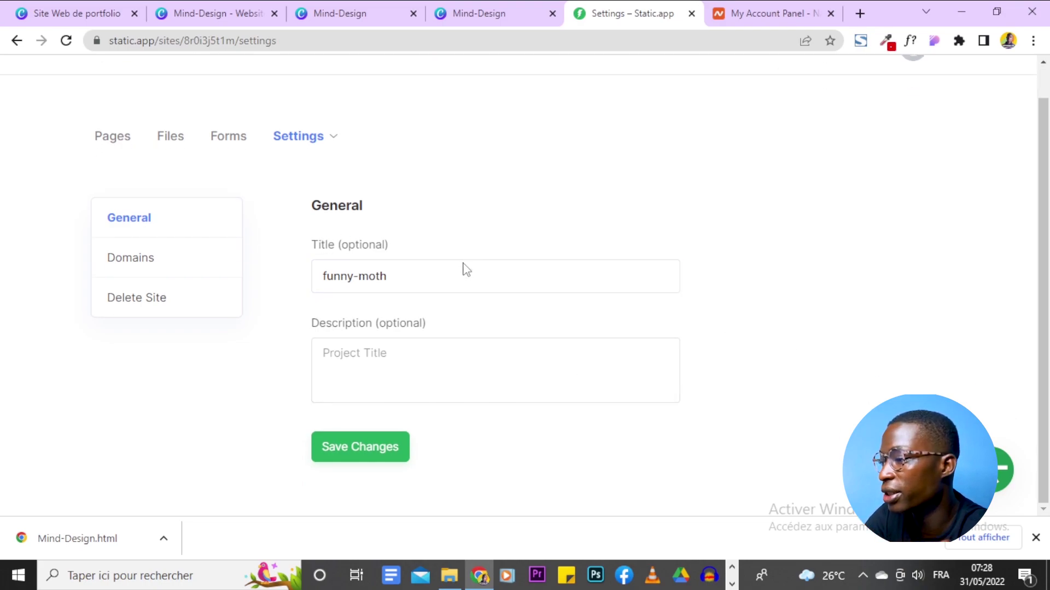
click(466, 271)
key(ctrl+shift+Left)
key(ctrl+shift+Left)
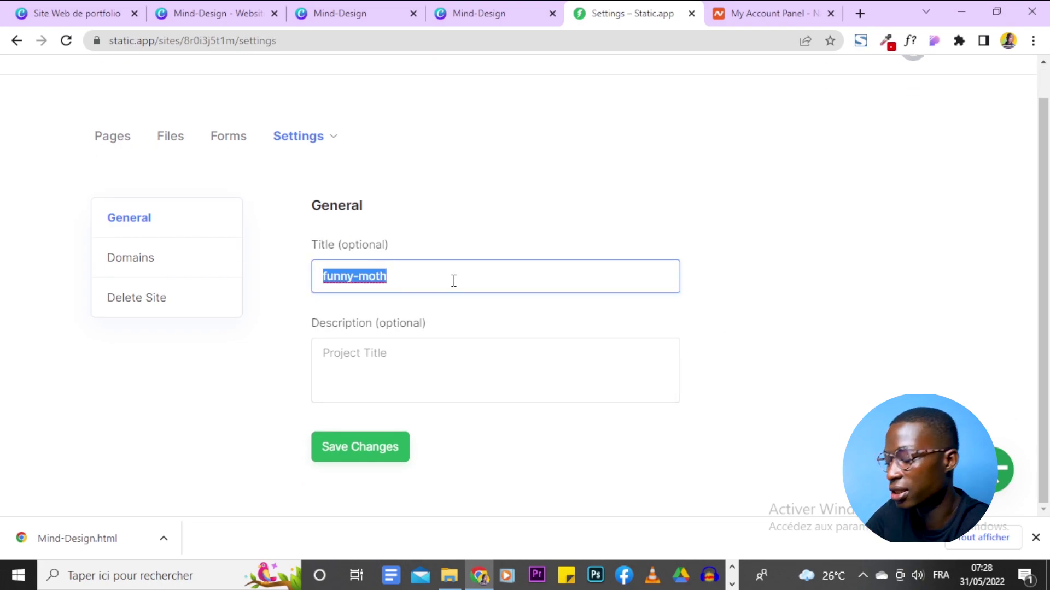
text(Mind-Desig)
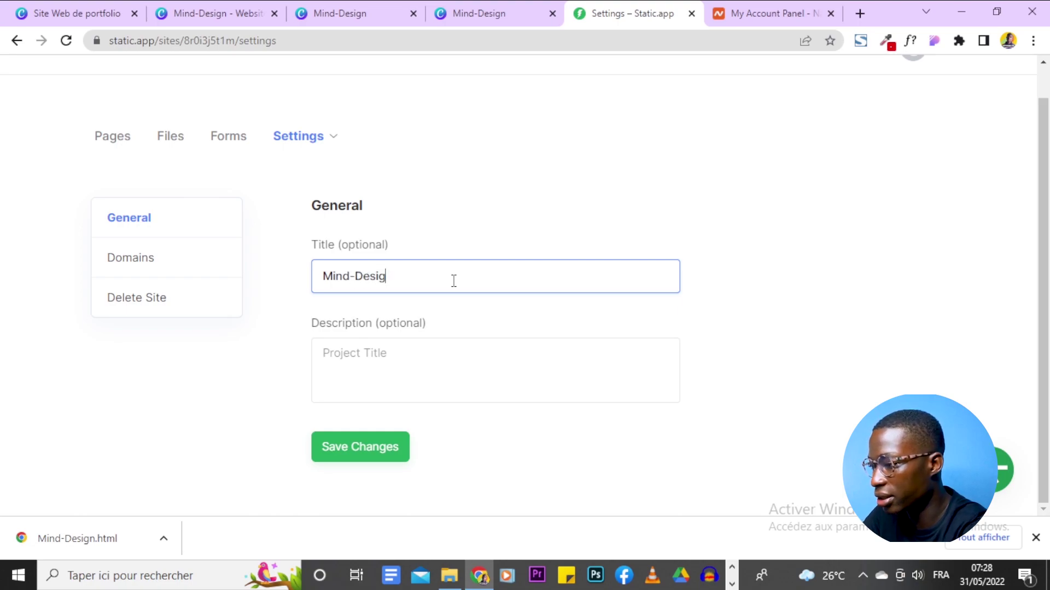
text(n)
Enter "Site web professionnel de Mind-Design" as the site description and save the general settings.
click(462, 347)
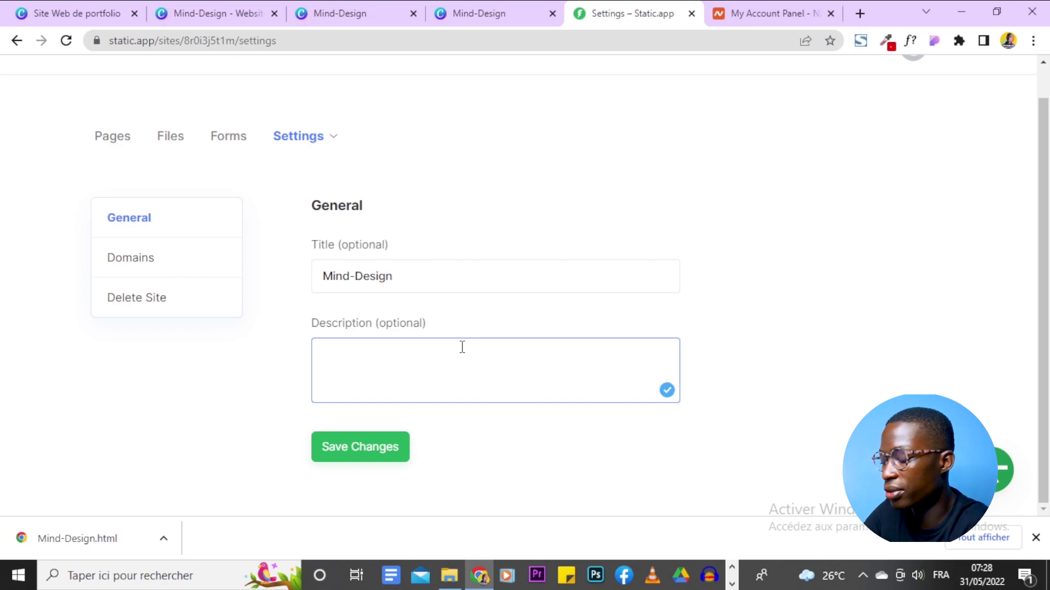
text(Site web )
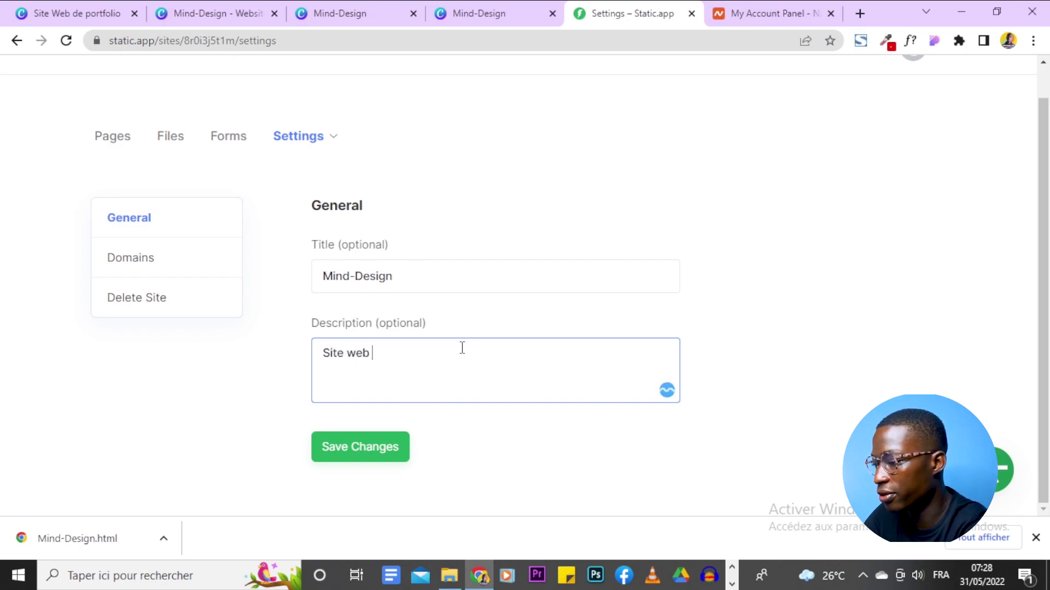
text(professio)
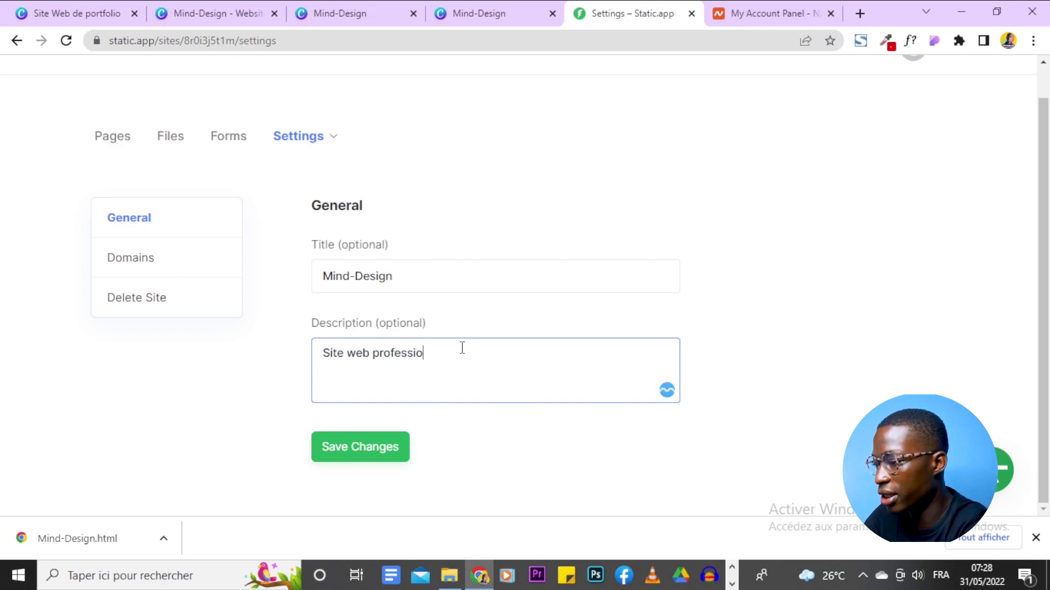
text(nnel de M)
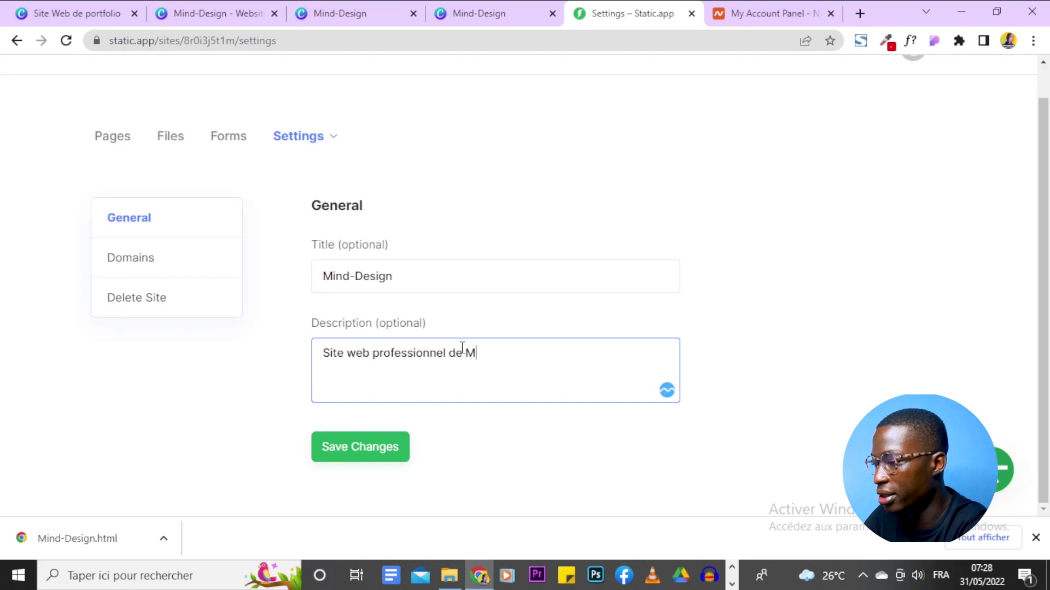
text(IND)
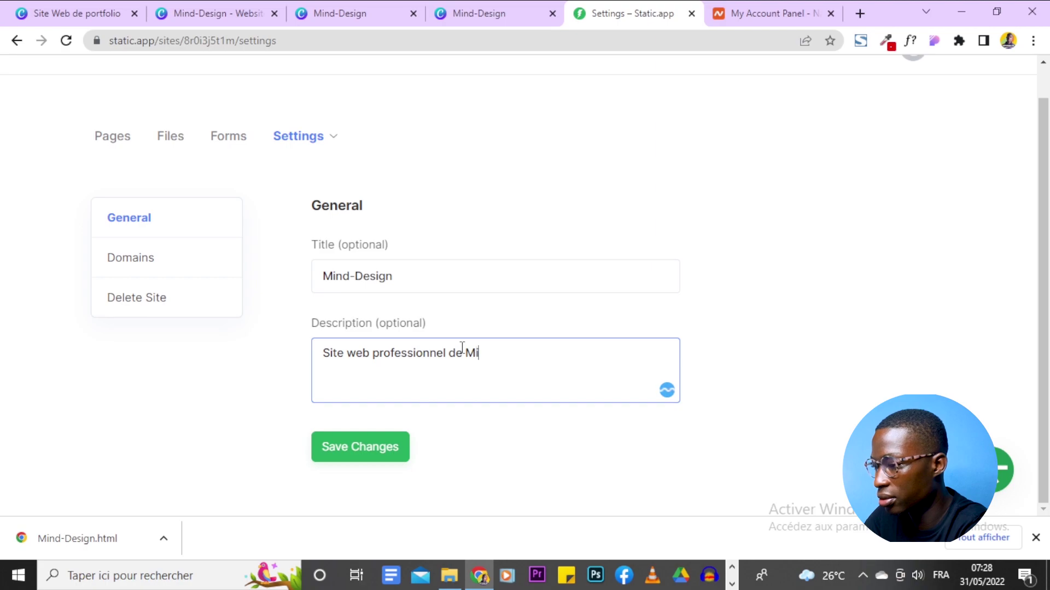
text(-D)
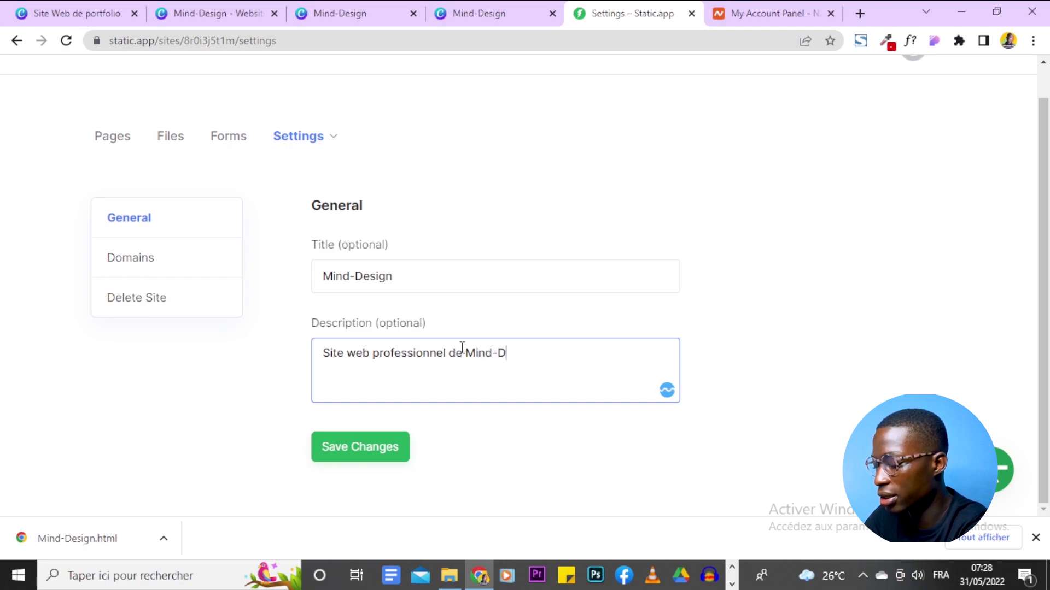
text(esign)
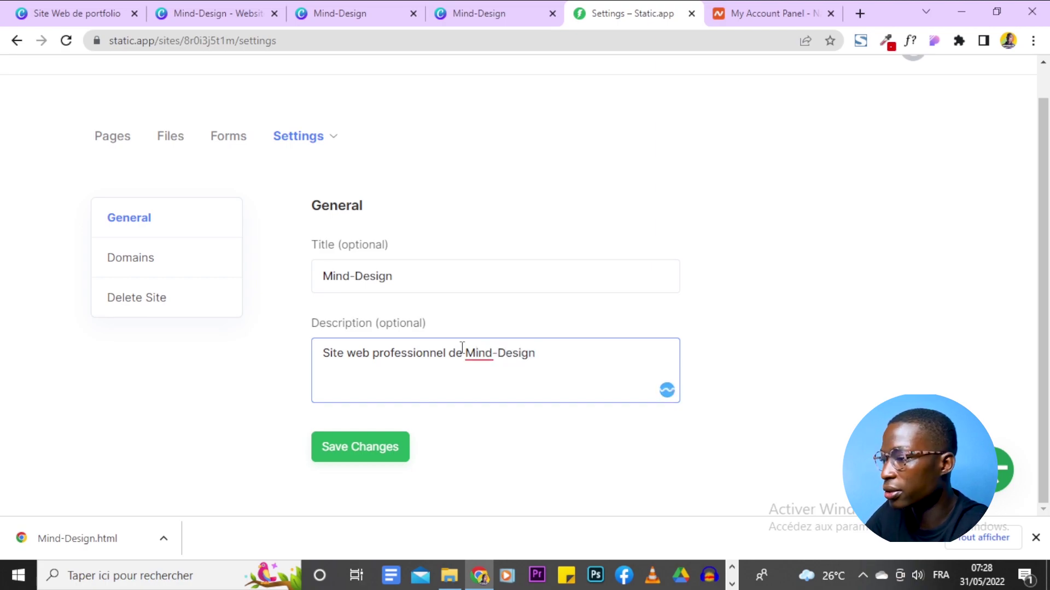
click(357, 453)
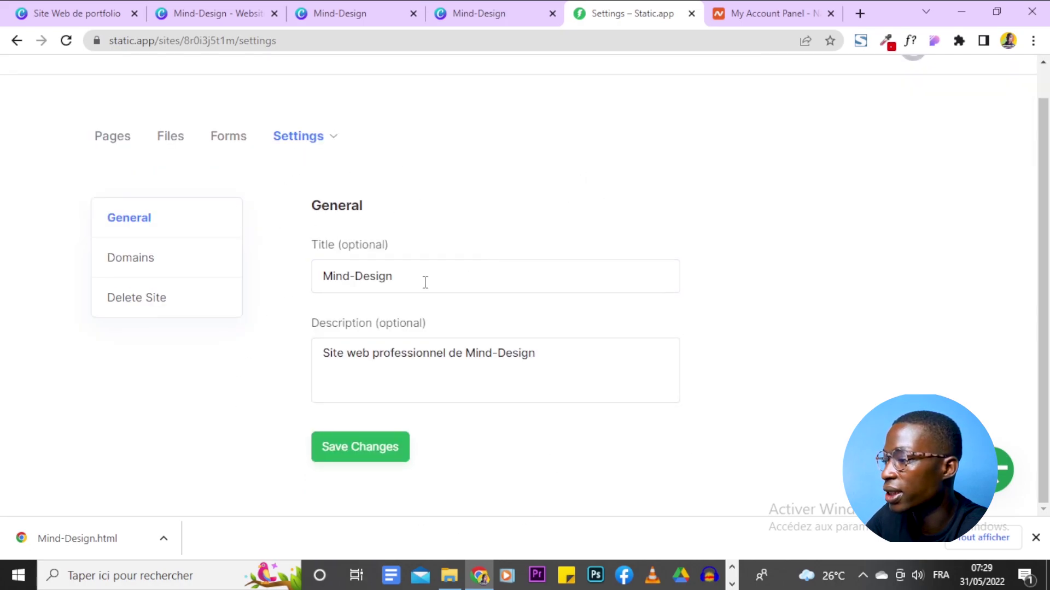
Change the site's free domain name to mind-design.static.app in the domain settings and save it.
click(141, 269)
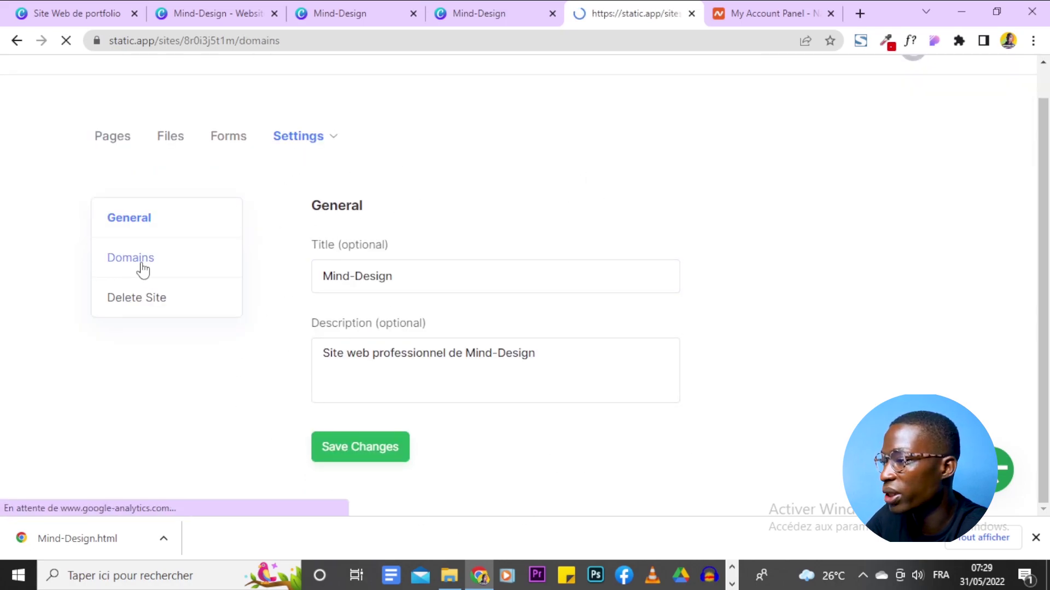
scroll(604, 272, down, 2)
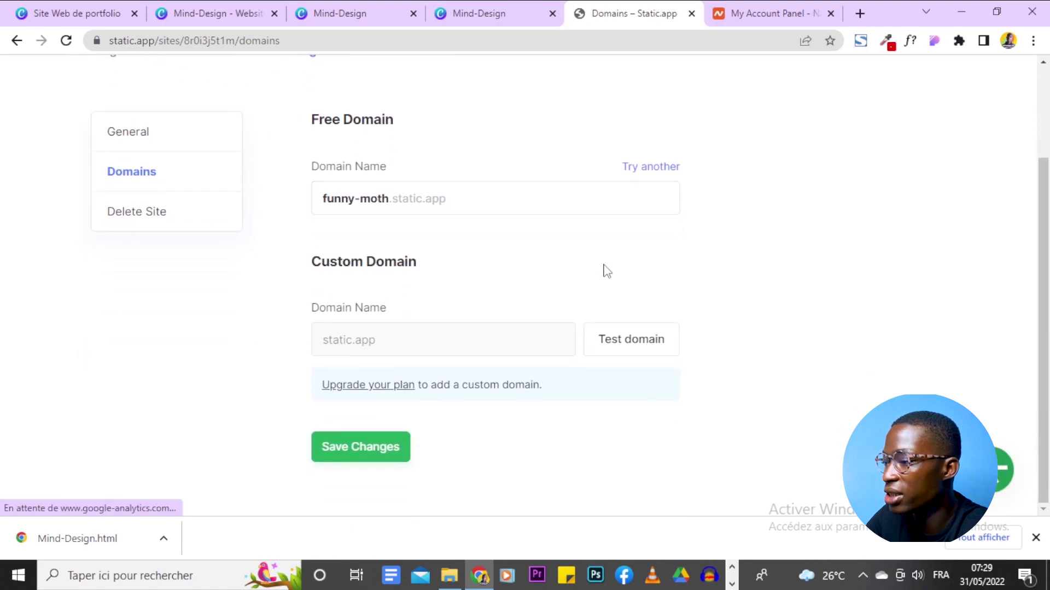
click(328, 198)
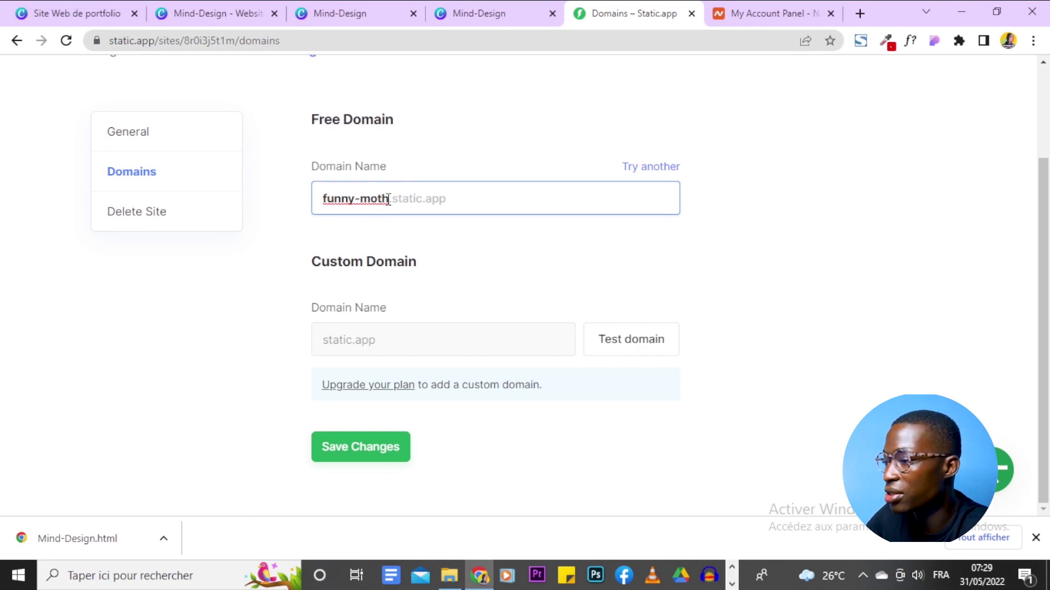
drag(388, 199, 279, 197)
text(mind)
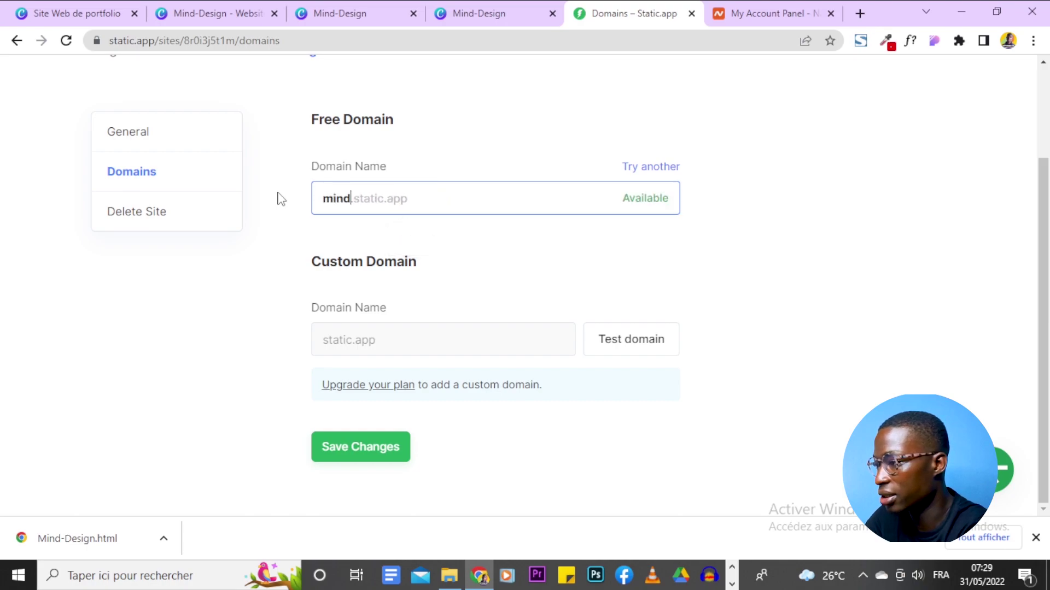
text(-design)
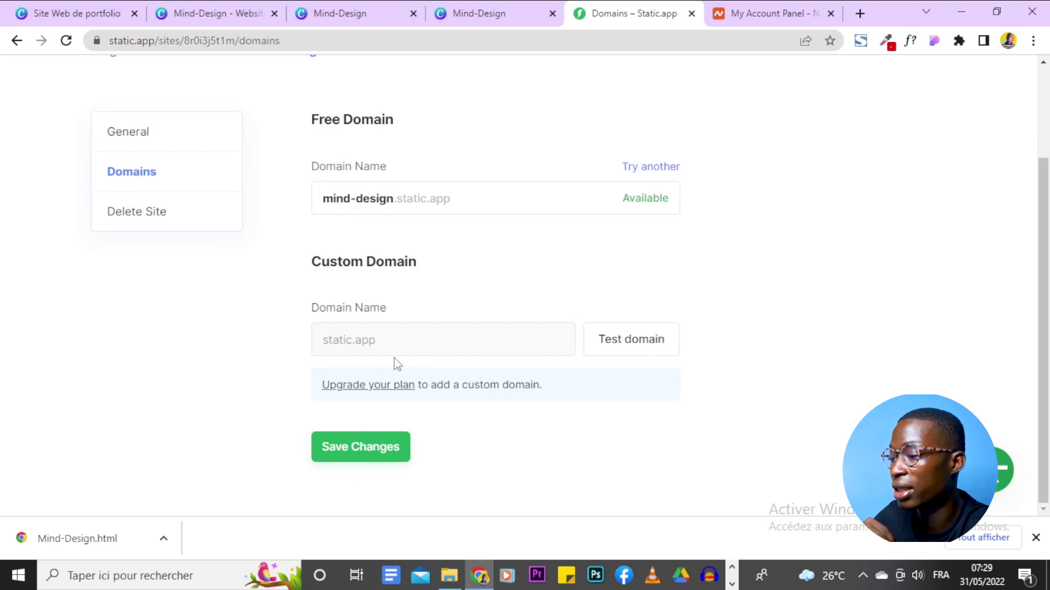
click(387, 460)
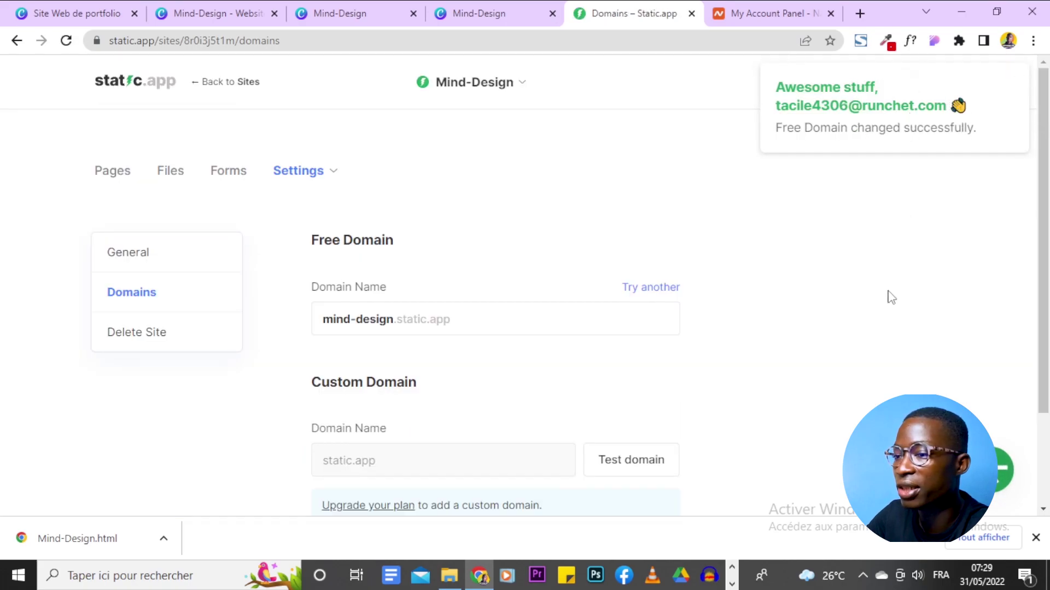
Open the published site at mind-design.static.app in a new browser tab.
scroll(891, 298, down, 3)
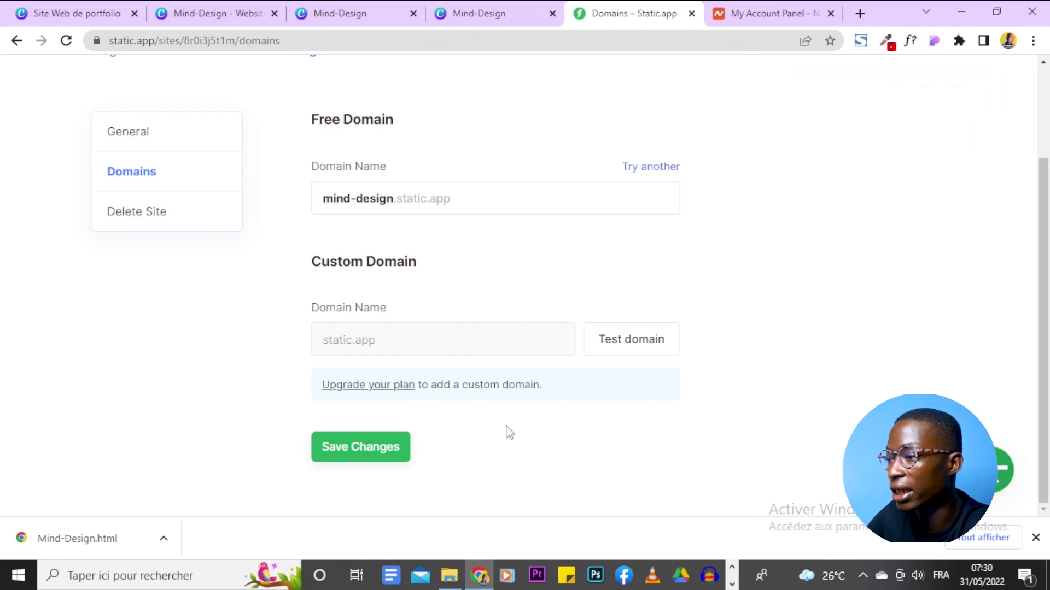
scroll(504, 431, up, 3)
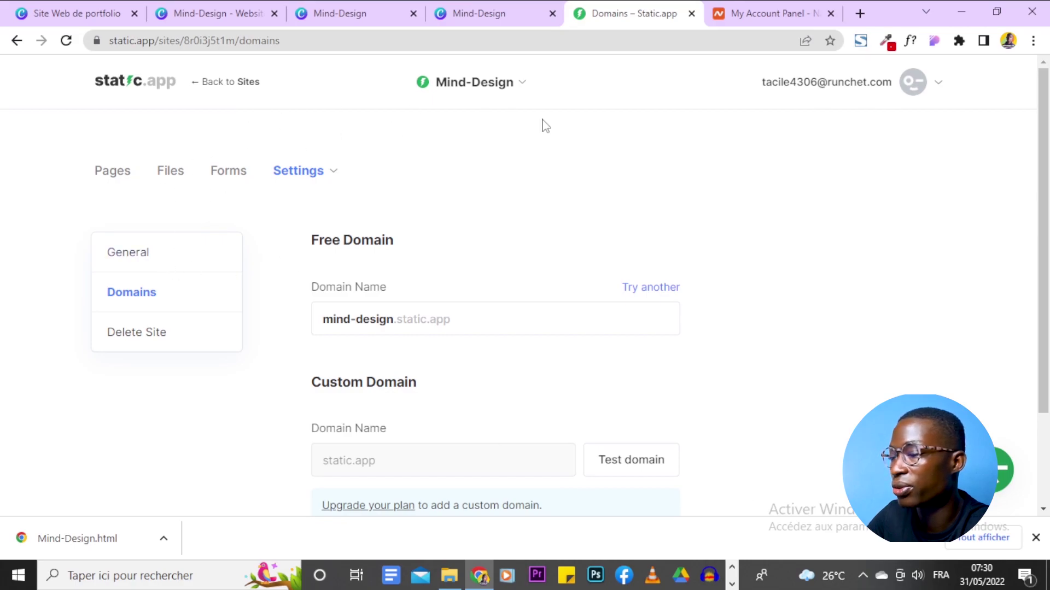
click(860, 14)
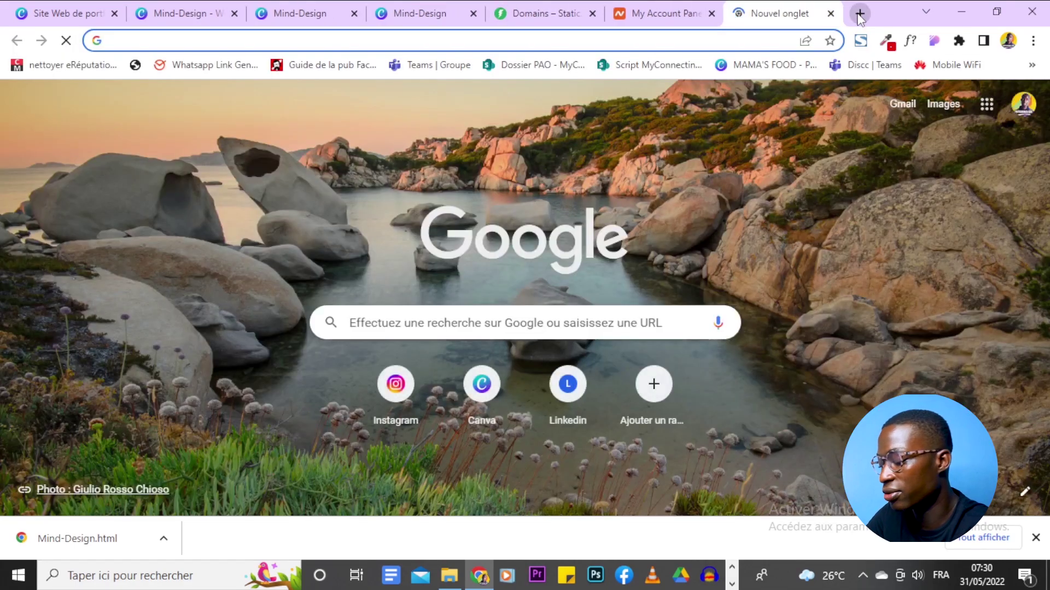
text(mind)
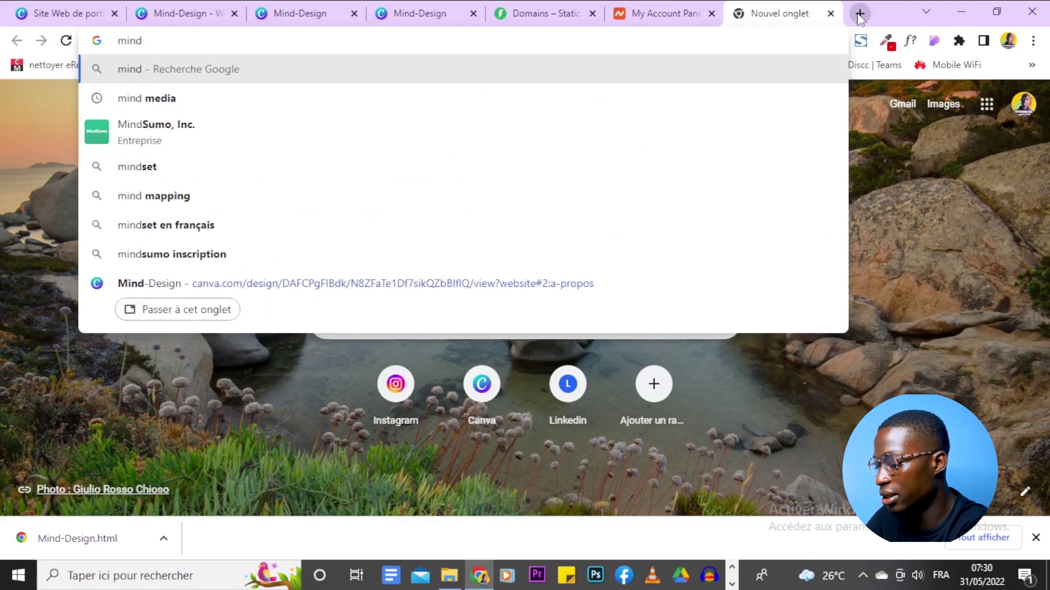
text(-design)
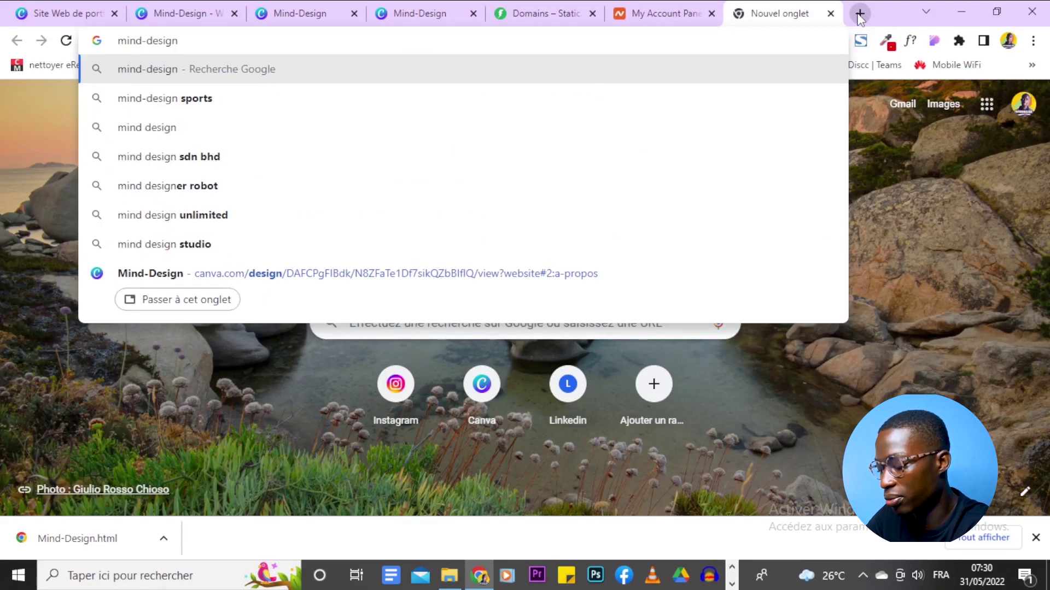
text(.static)
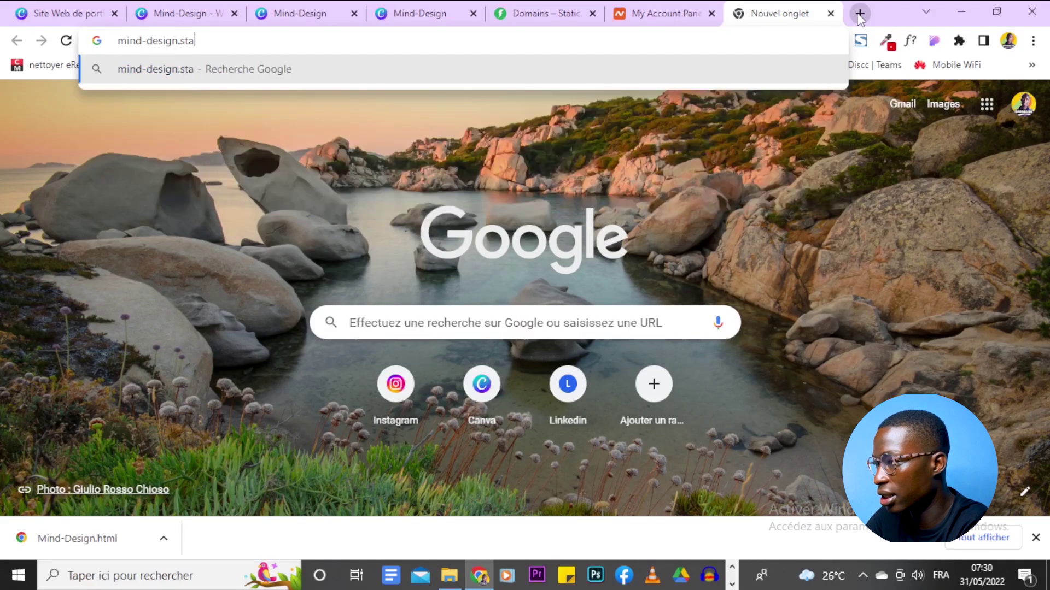
text(.app*)
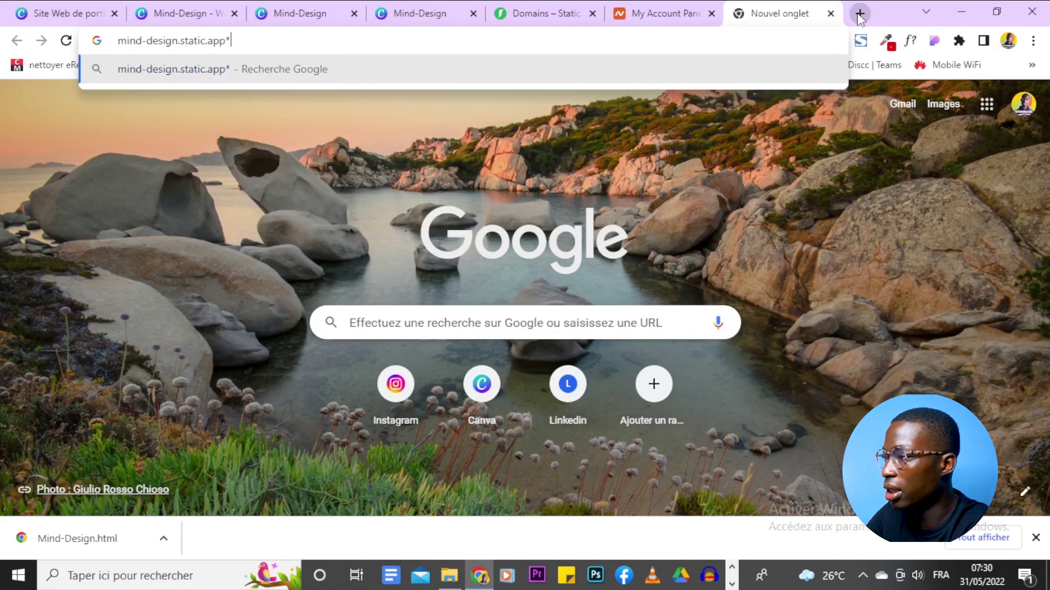
key(BackSpace)
key(Return)
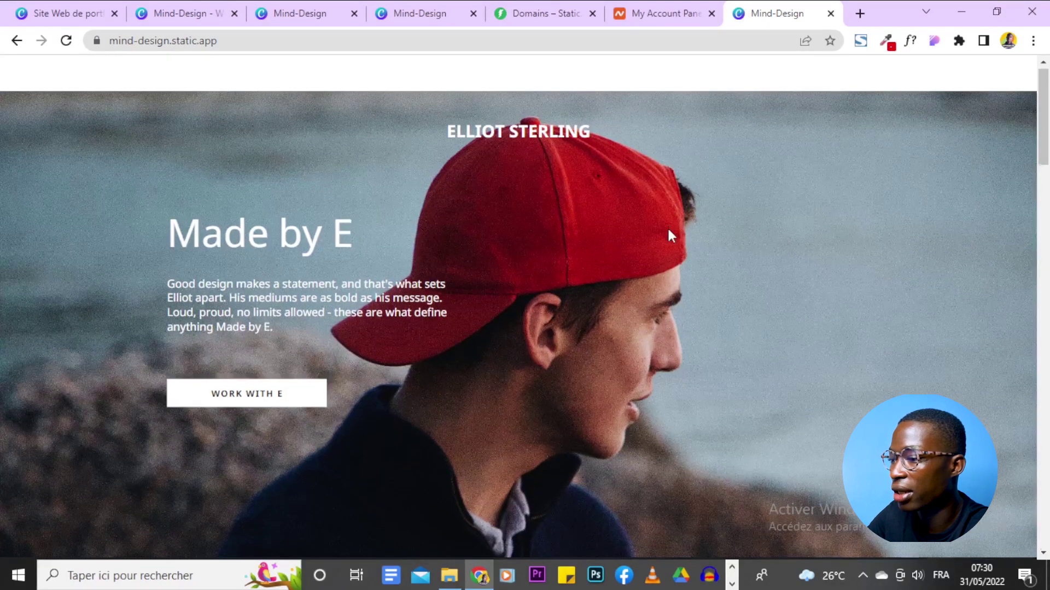
Review the published page down to its contact section, test the WORK WITH E link in a separate tab, and close that tab.
scroll(668, 235, down, 8)
scroll(670, 244, down, 12)
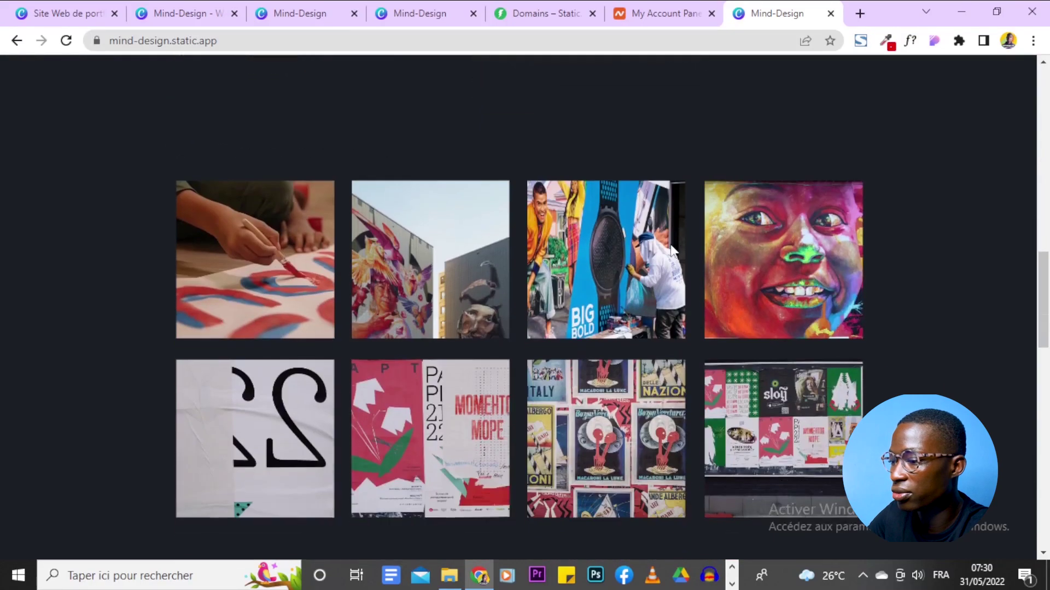
scroll(673, 250, down, 13)
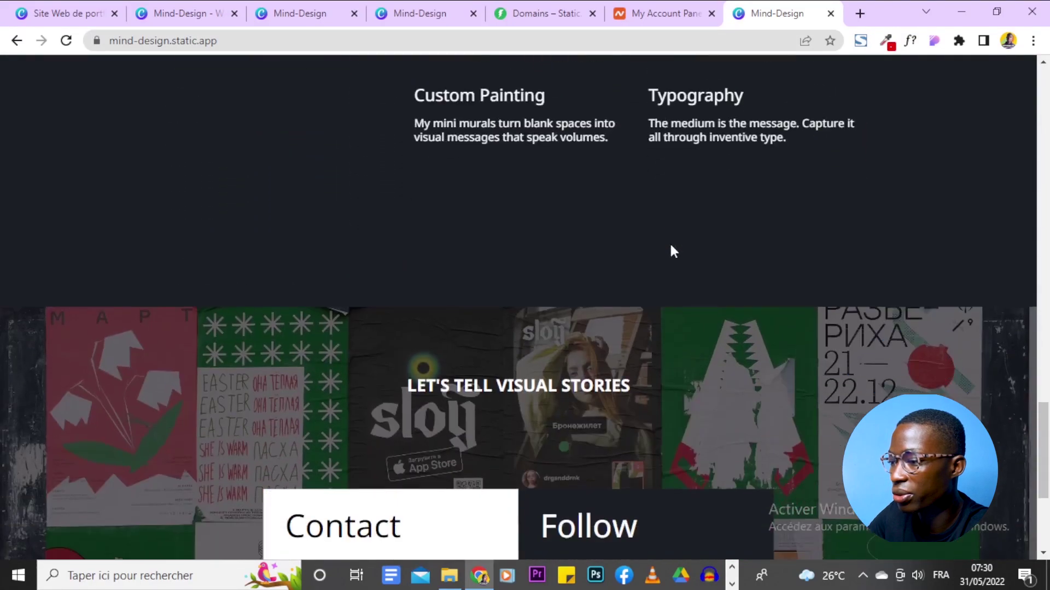
scroll(670, 245, up, 20)
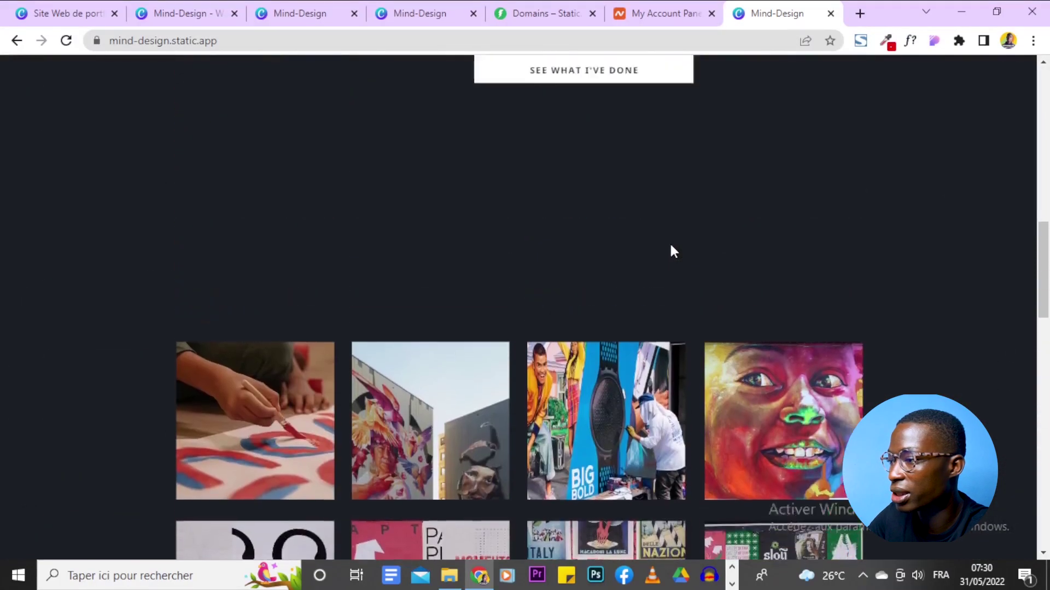
scroll(670, 245, up, 2)
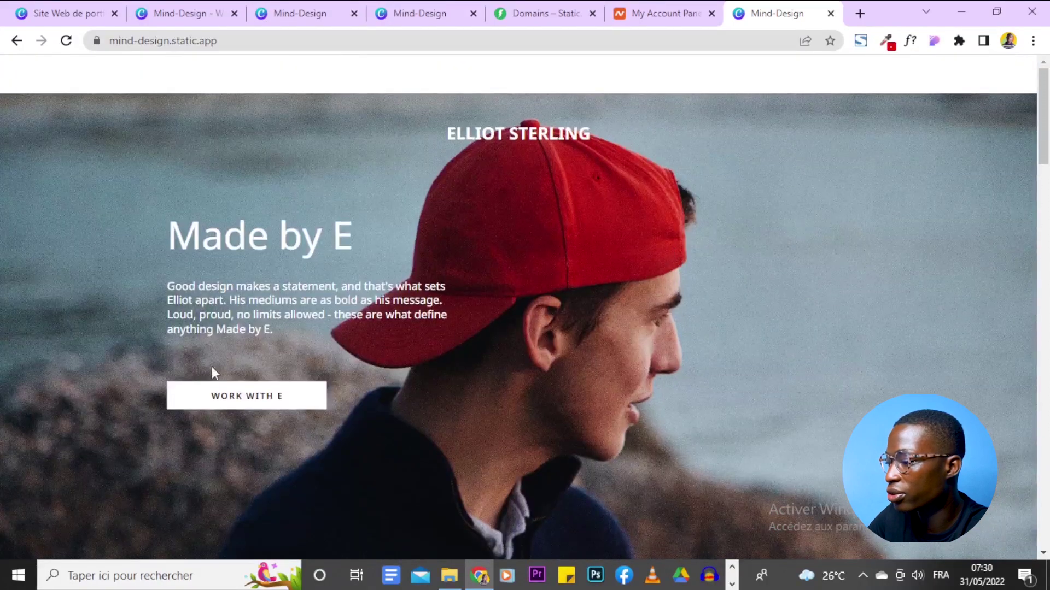
right_click(251, 403)
click(277, 409)
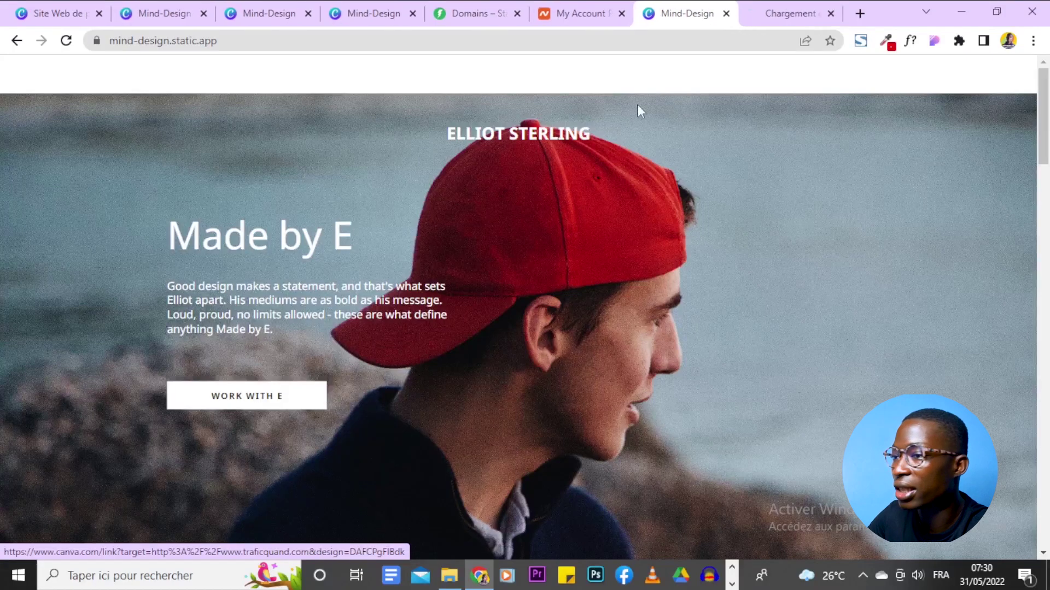
click(787, 13)
click(830, 13)
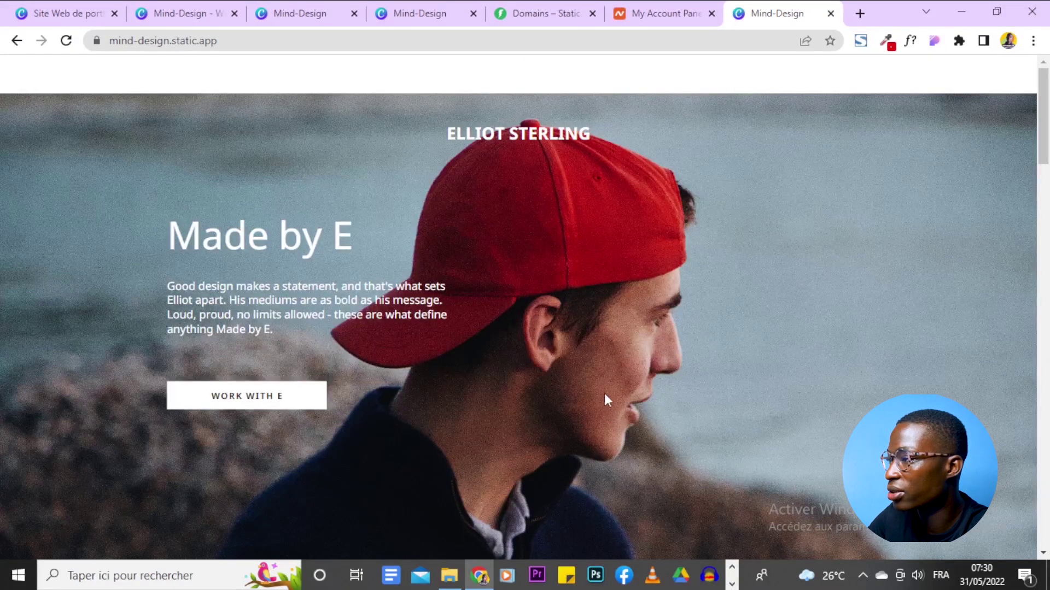
Examine the live site's address and check its sections again from the header to the image gallery.
scroll(247, 198, down, 12)
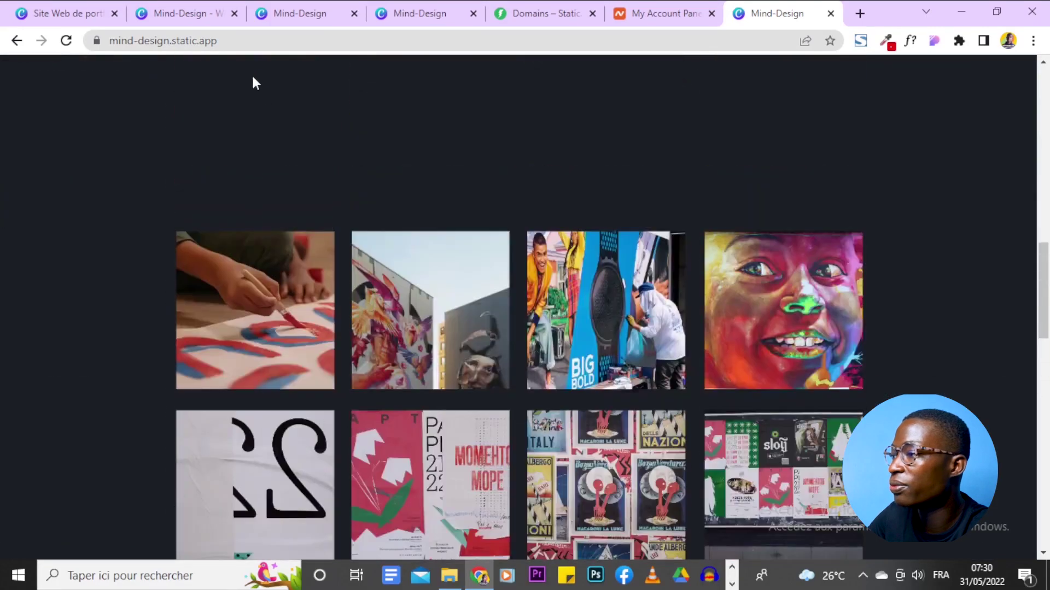
click(265, 40)
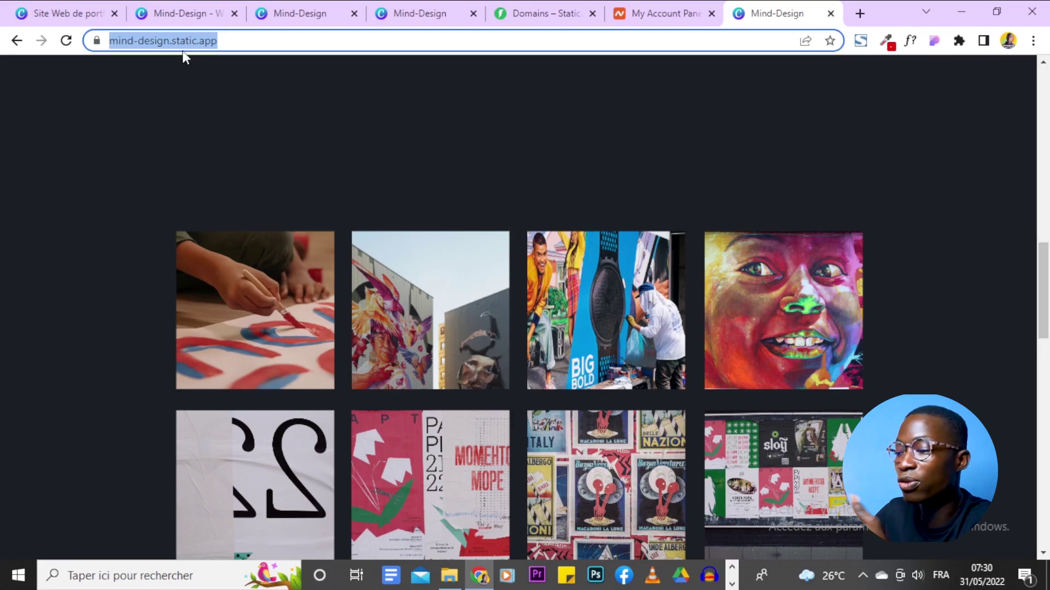
scroll(367, 352, up, 15)
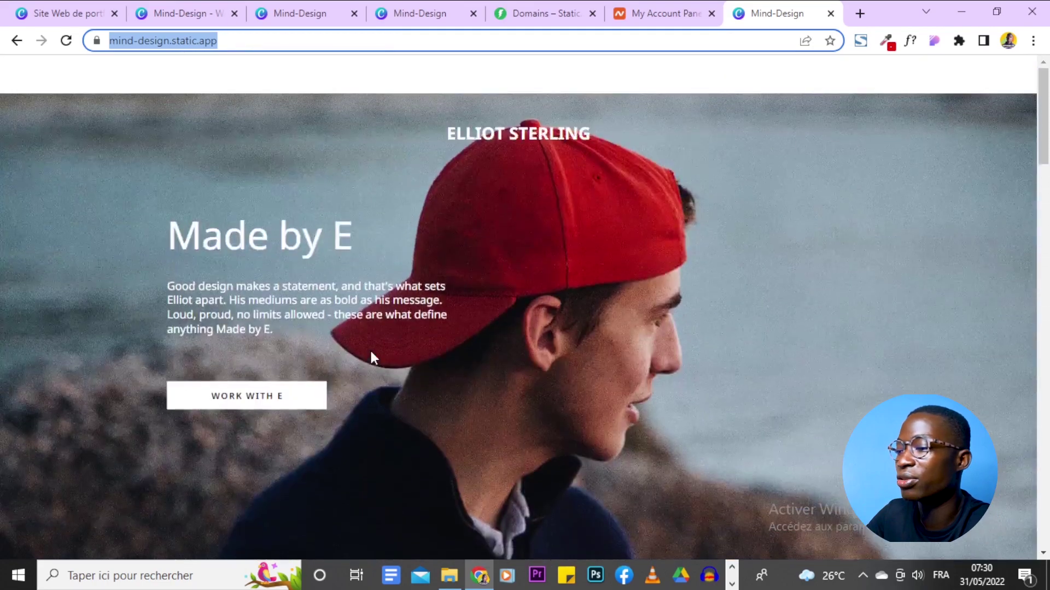
scroll(544, 295, down, 8)
scroll(545, 296, up, 8)
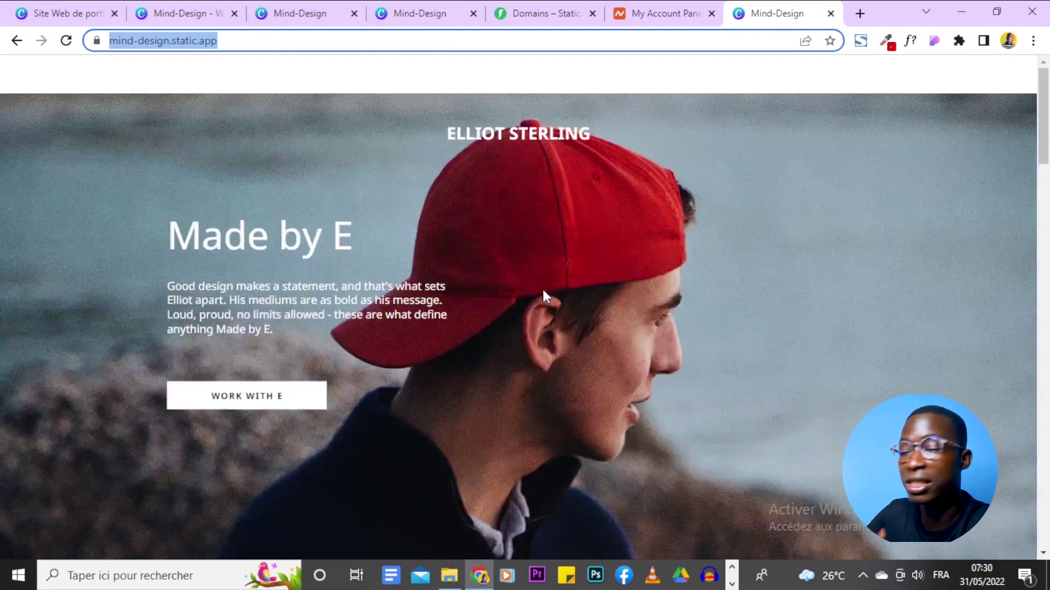
click(1014, 139)
scroll(984, 109, down, 10)
scroll(957, 55, up, 10)
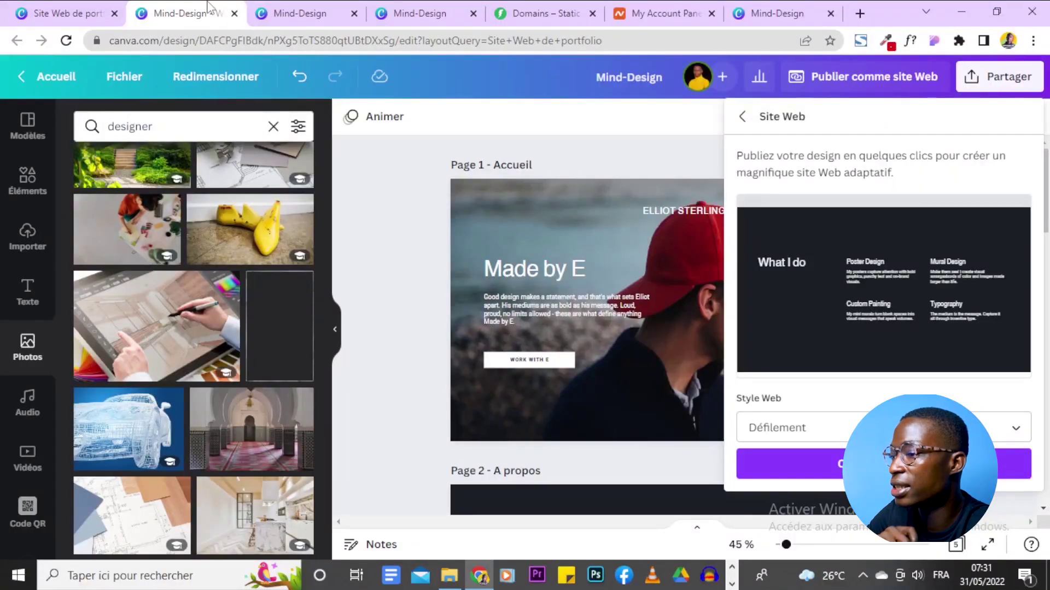
Switch to the Canva-published version of the Mind-Design site, check its page, and copy its full web address.
click(321, 12)
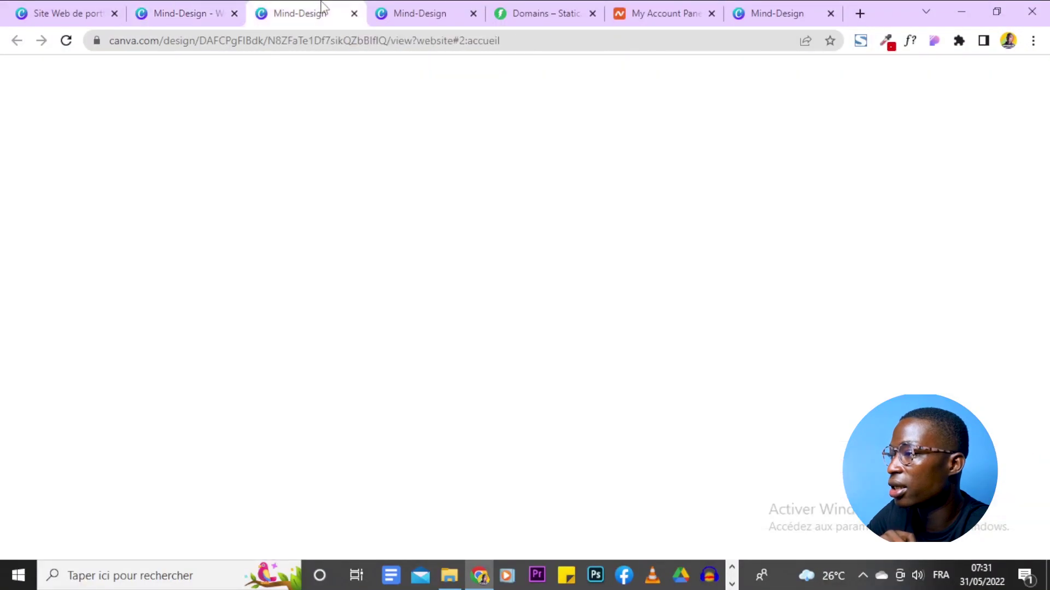
scroll(788, 410, down, 5)
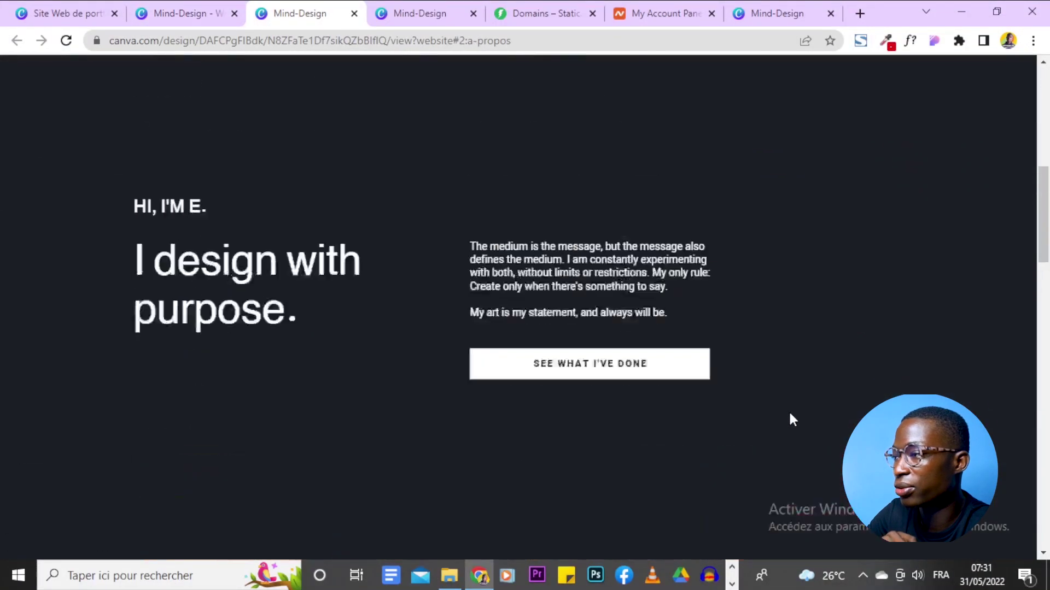
scroll(788, 410, up, 5)
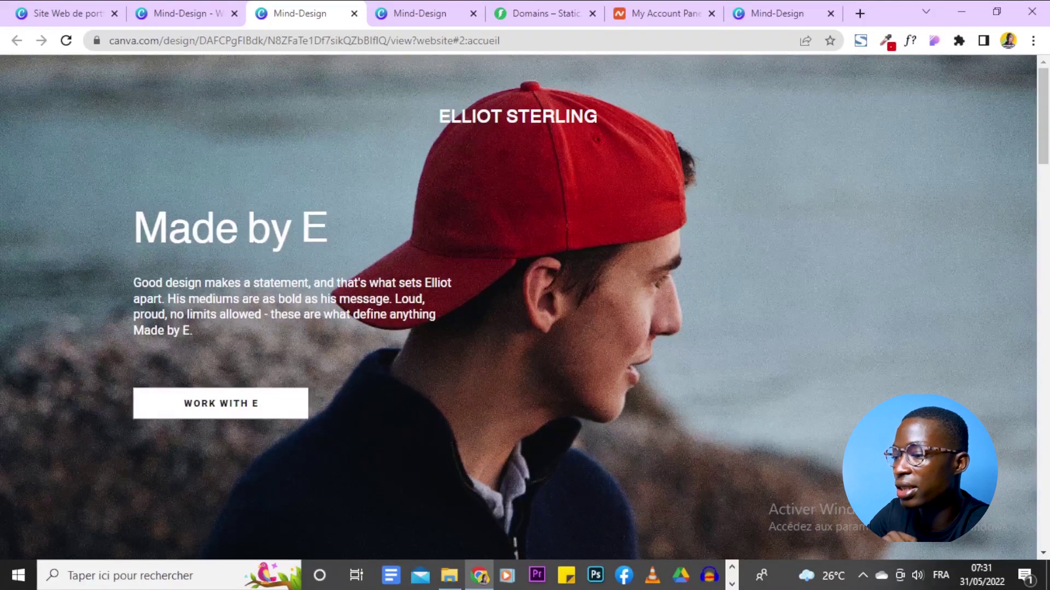
click(389, 40)
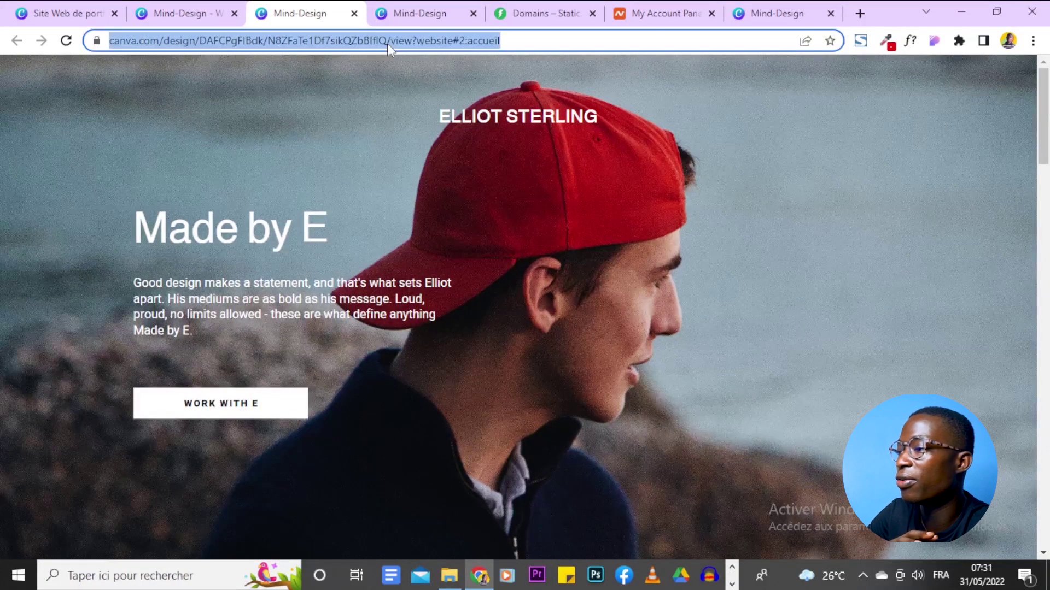
right_click(388, 48)
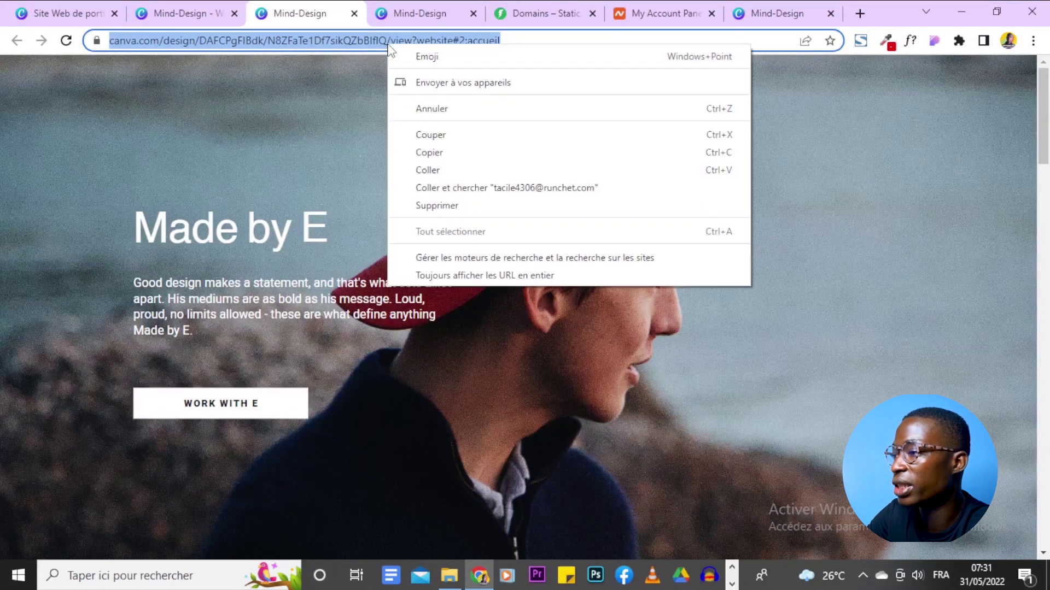
click(475, 153)
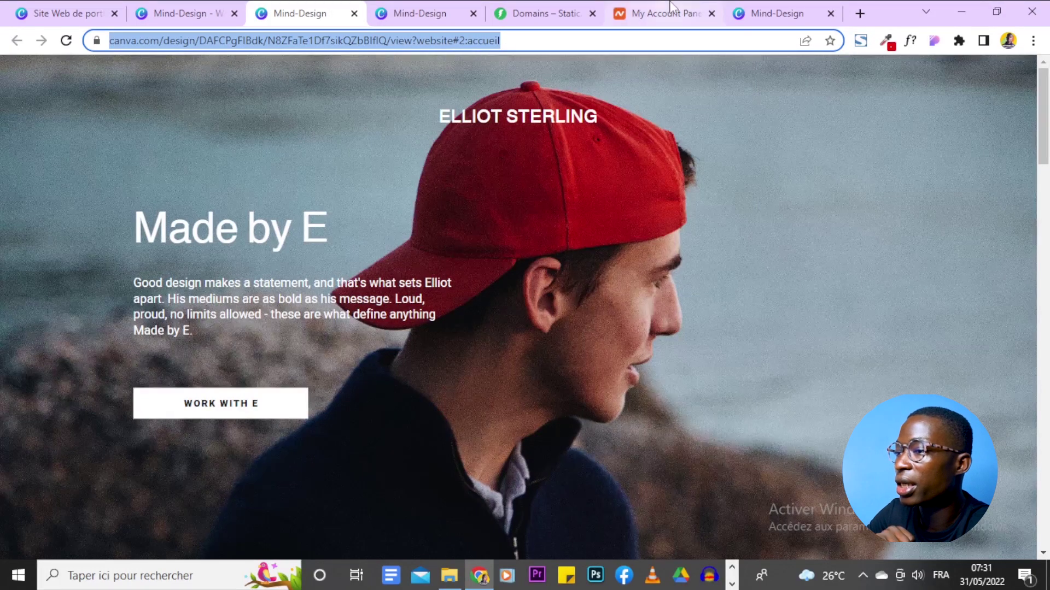
Switch to the Namecheap dashboard and examine the recently active domains in the account.
click(686, 10)
scroll(965, 394, down, 4)
scroll(962, 404, up, 4)
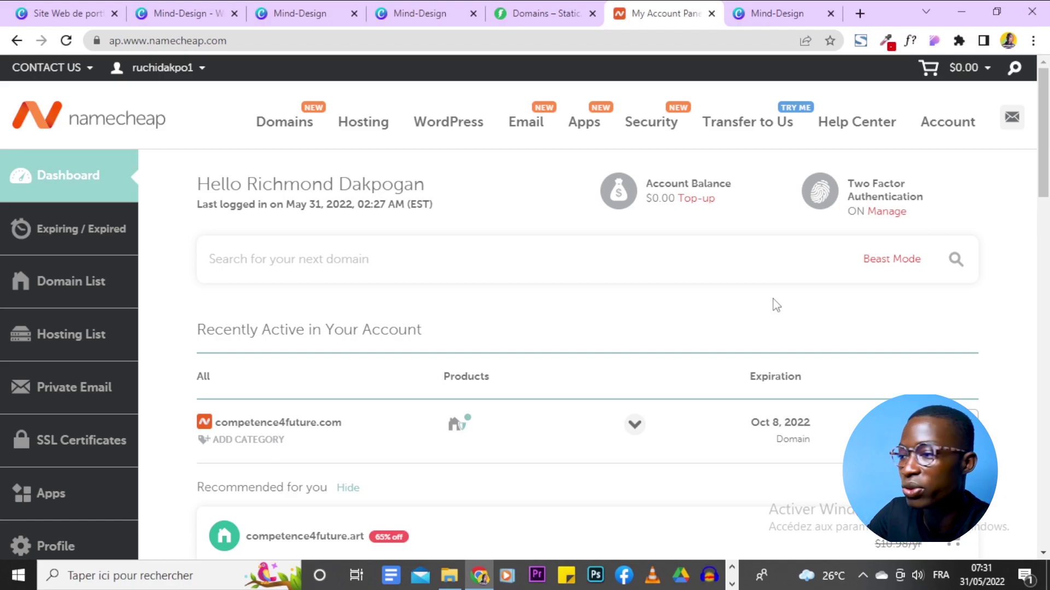
scroll(776, 305, down, 5)
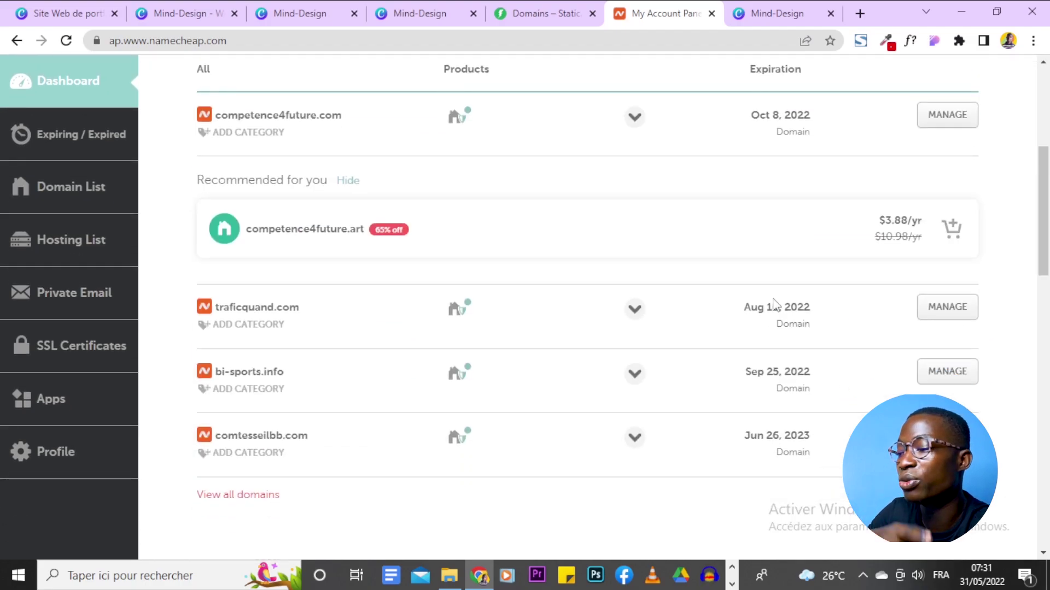
scroll(776, 304, down, 3)
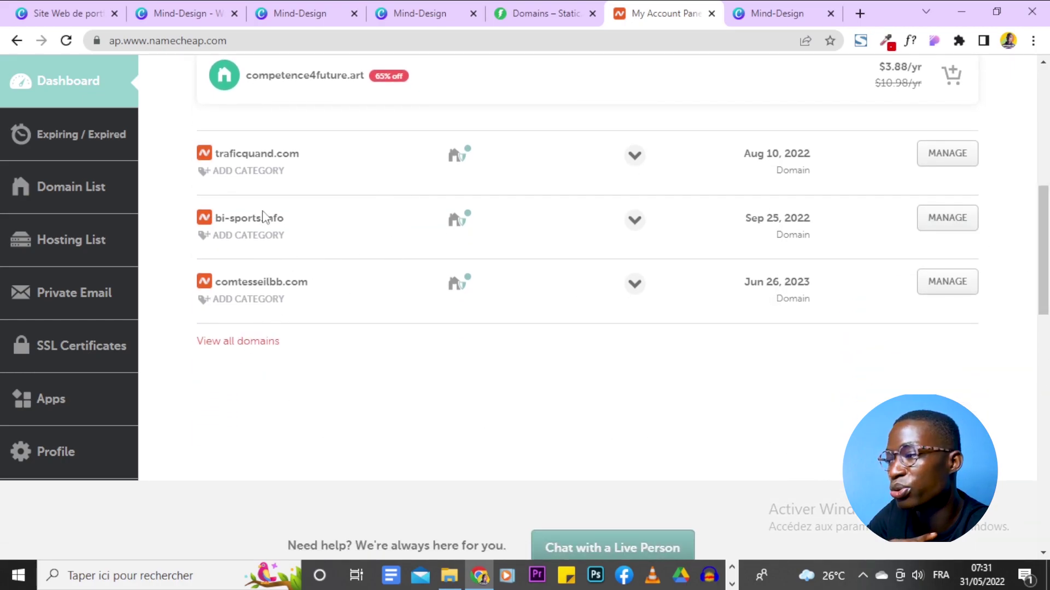
scroll(766, 432, up, 10)
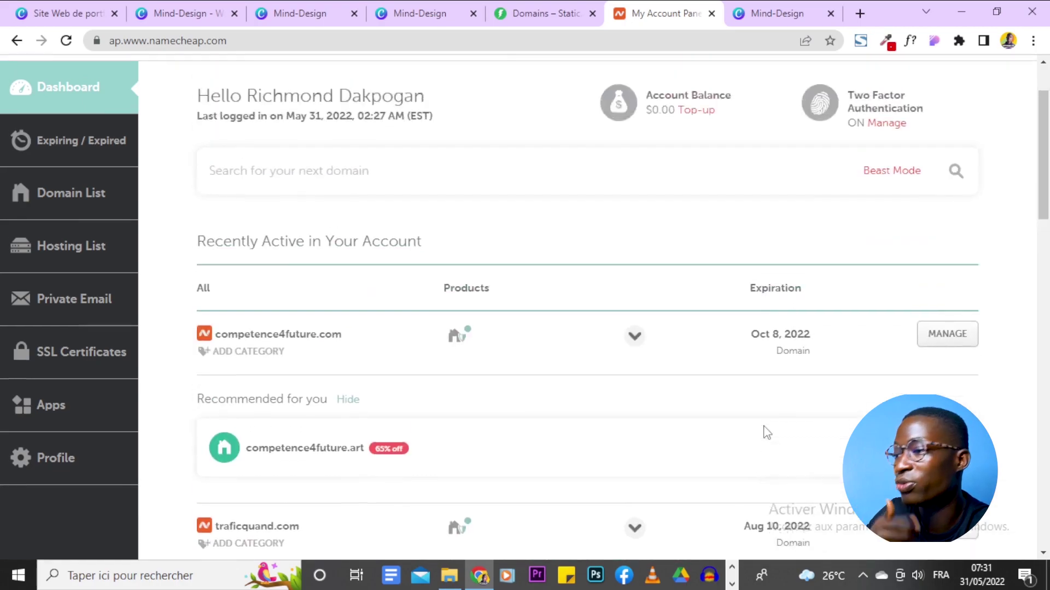
scroll(766, 433, down, 5)
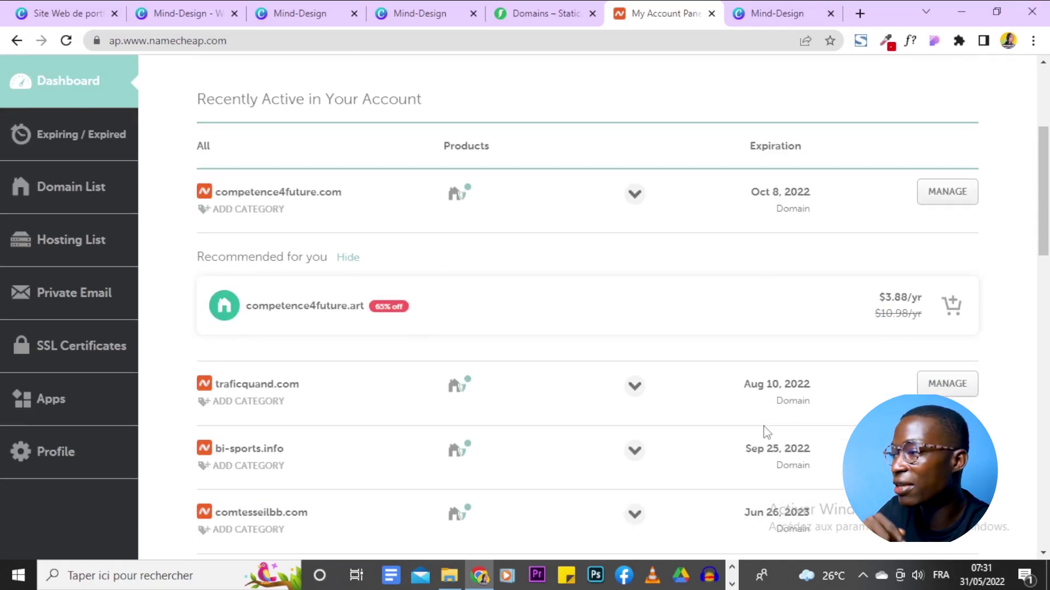
scroll(509, 392, down, 3)
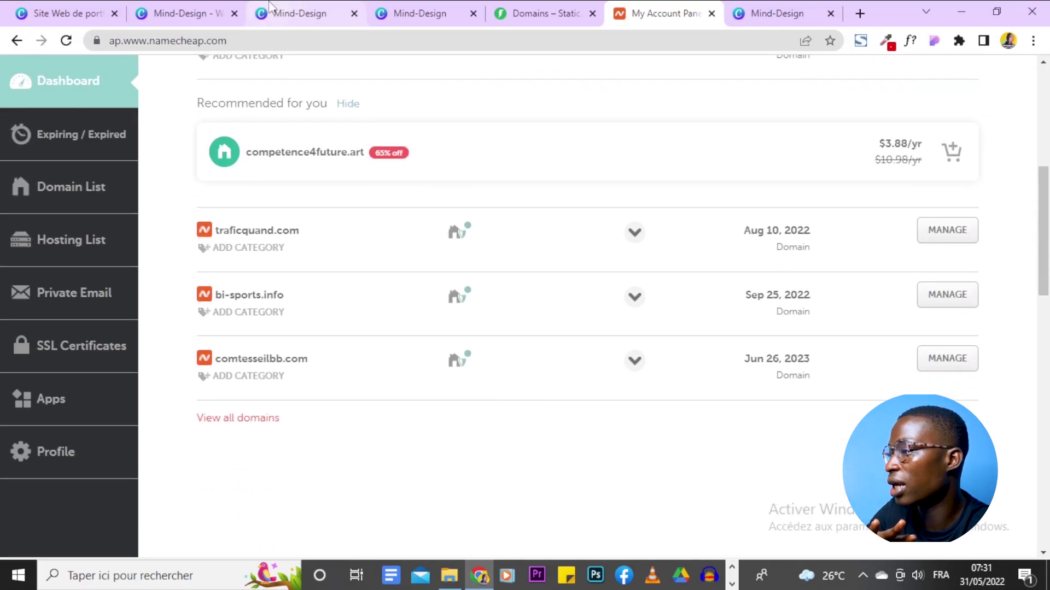
Open the management details of the bi-sports.info domain in Namecheap.
click(276, 13)
click(672, 12)
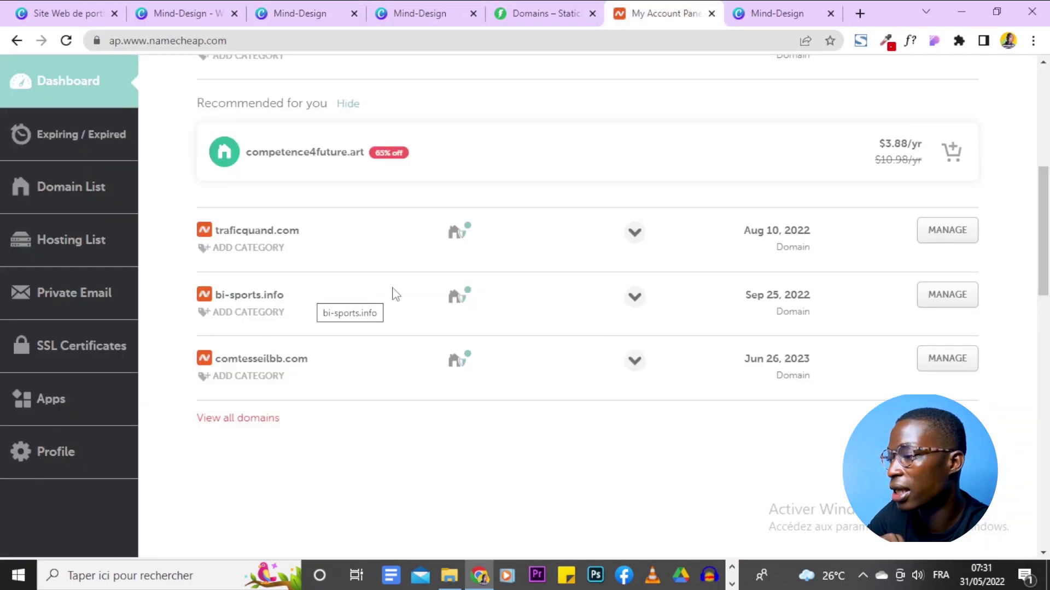
click(961, 307)
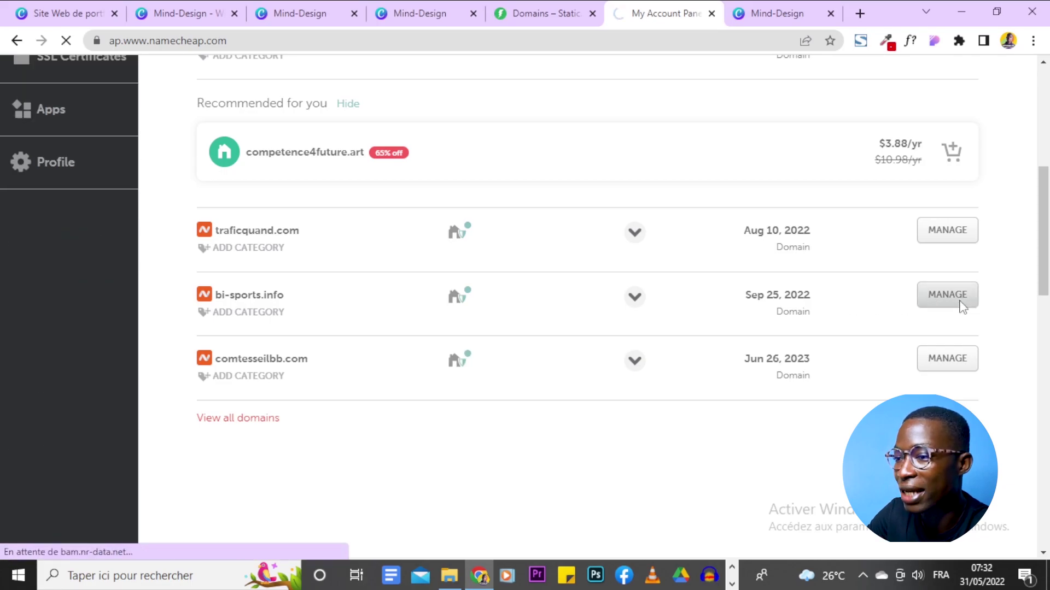
scroll(979, 347, down, 2)
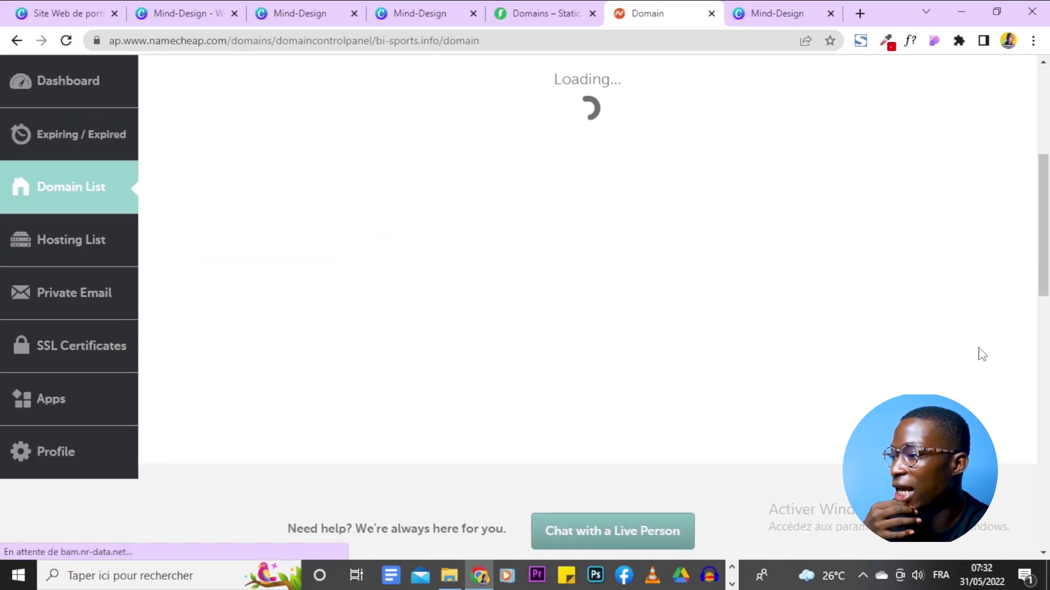
scroll(284, 293, up, 6)
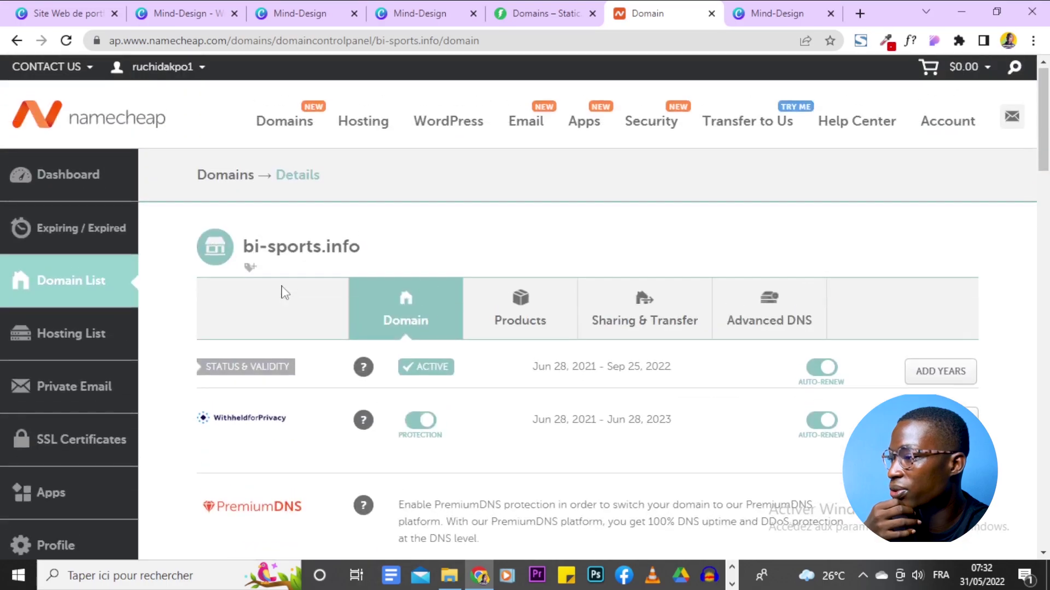
Add a domain redirect for the domain with bi-sports.info as its source URL.
scroll(281, 293, down, 3)
scroll(307, 275, down, 2)
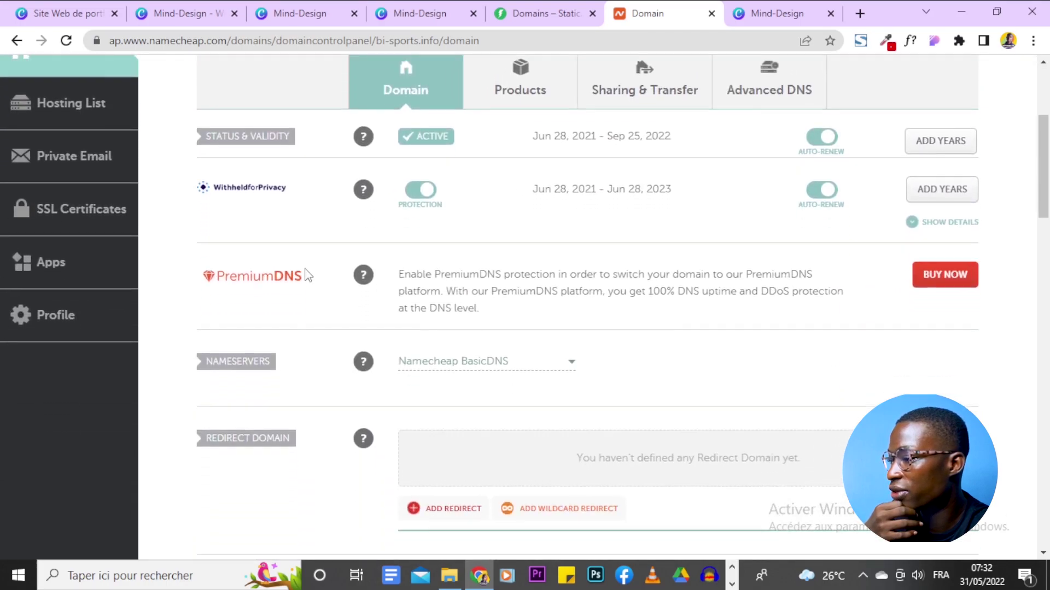
scroll(307, 275, down, 3)
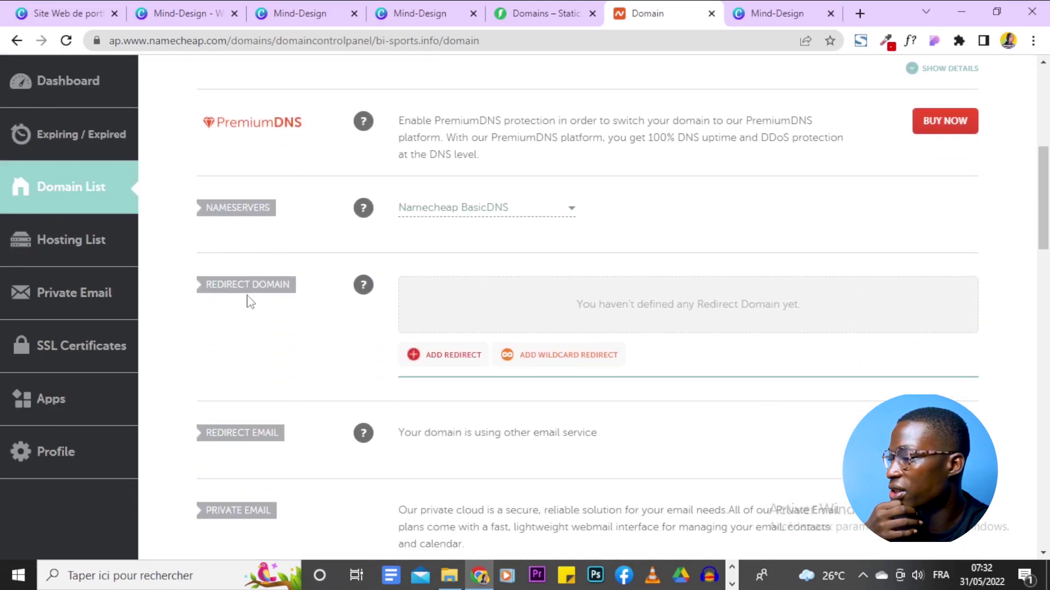
scroll(277, 297, down, 2)
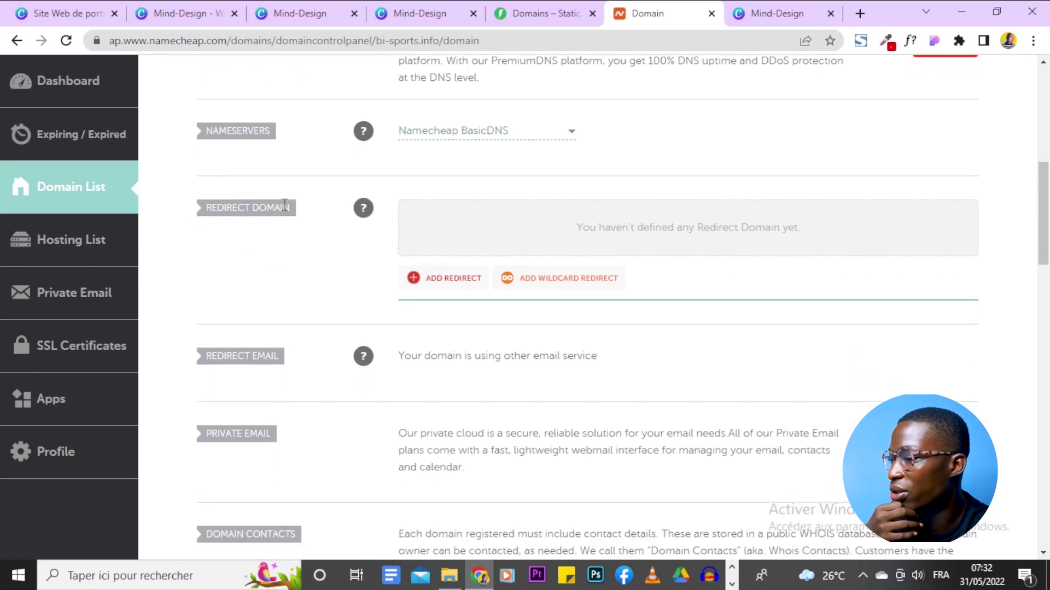
click(453, 280)
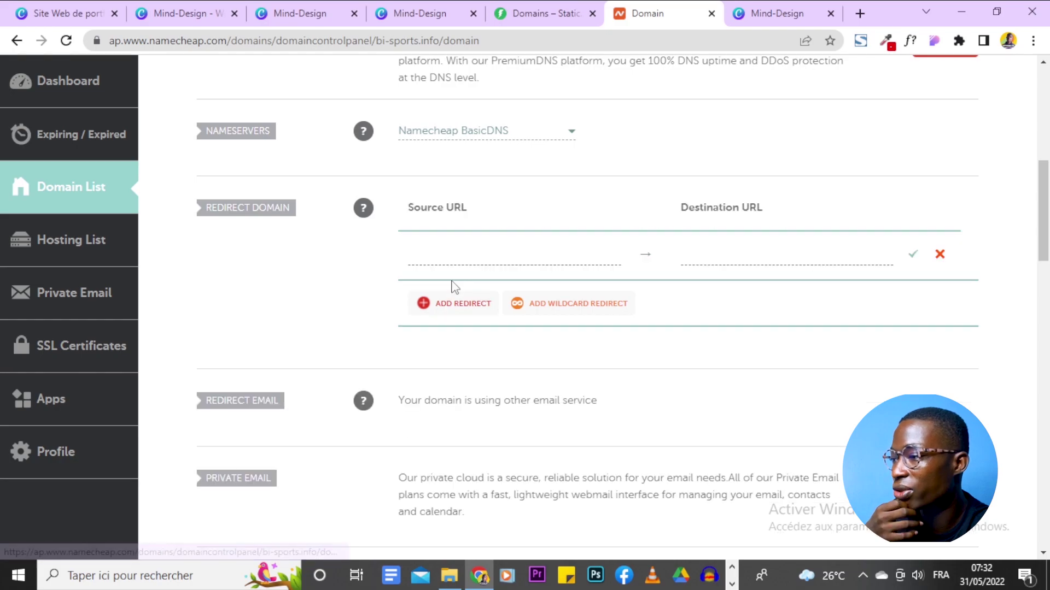
click(465, 255)
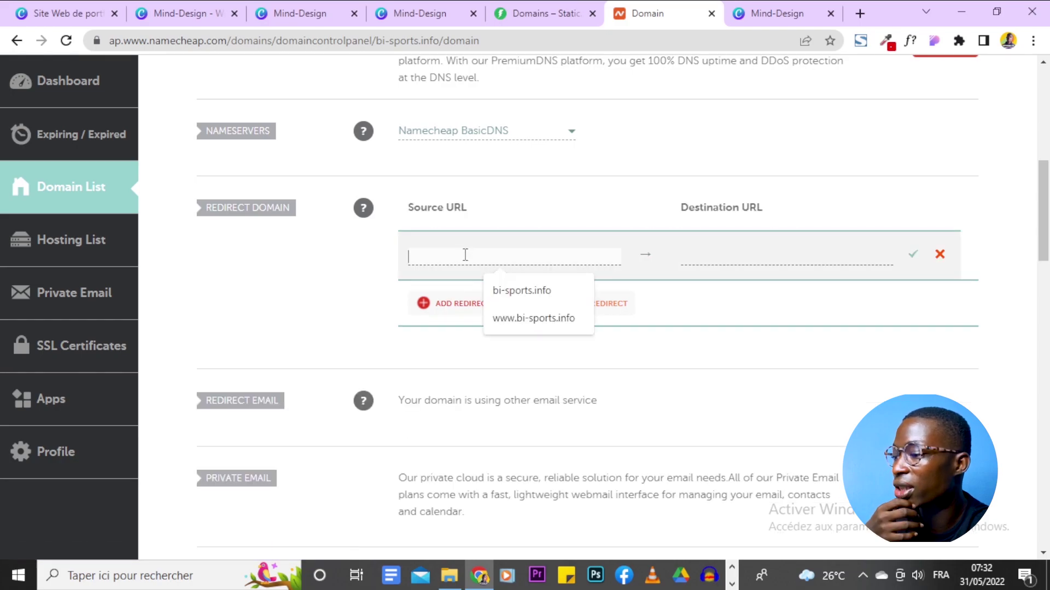
click(516, 293)
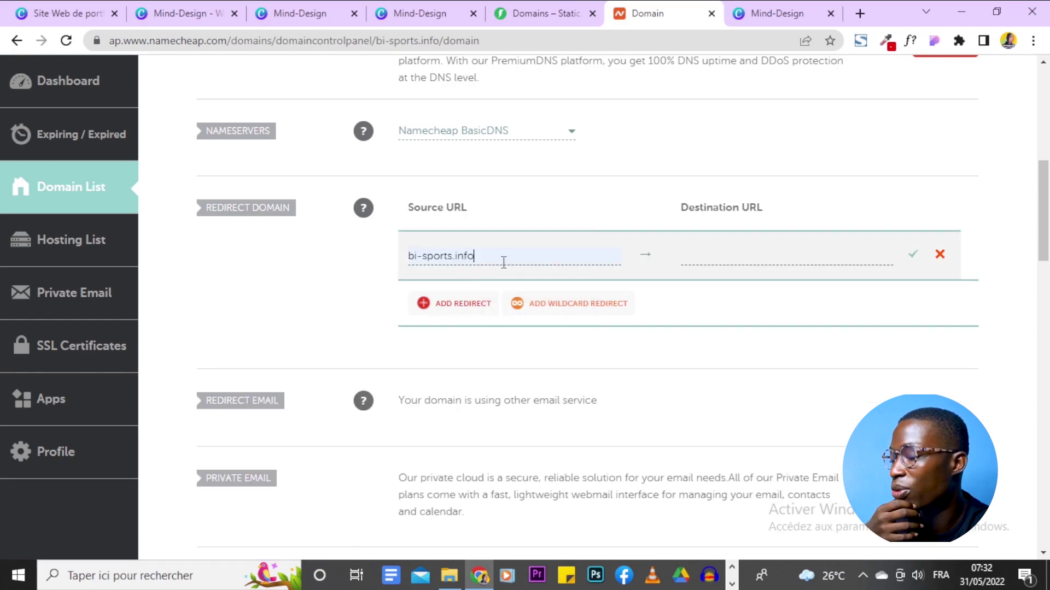
scroll(503, 263, up, 8)
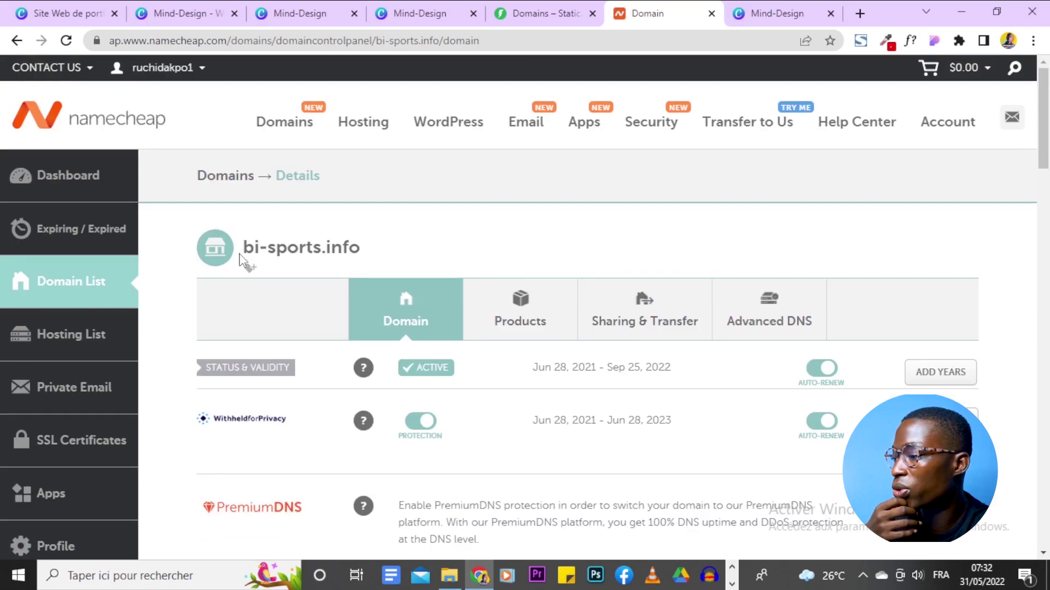
scroll(440, 256, down, 10)
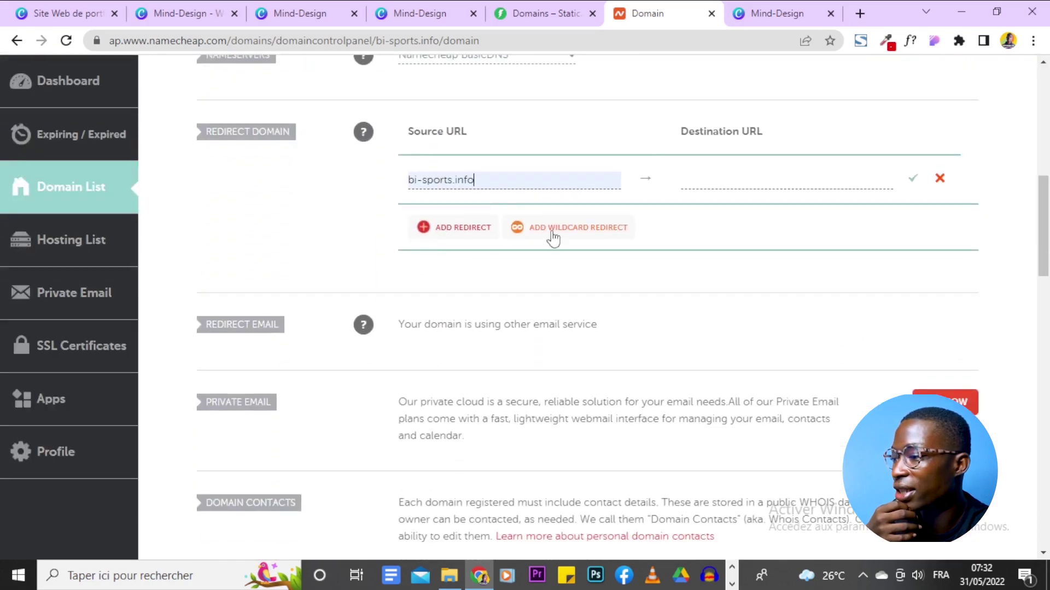
scroll(572, 237, up, 3)
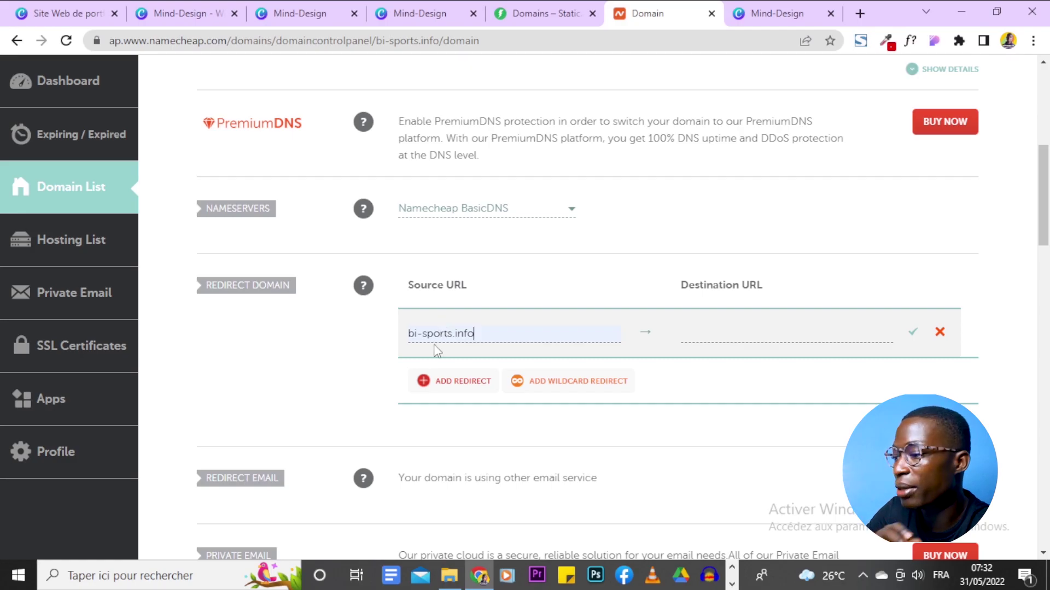
Copy the Canva-published Mind-Design site's web address, enter it as the redirect's destination URL, and save the redirect.
click(780, 331)
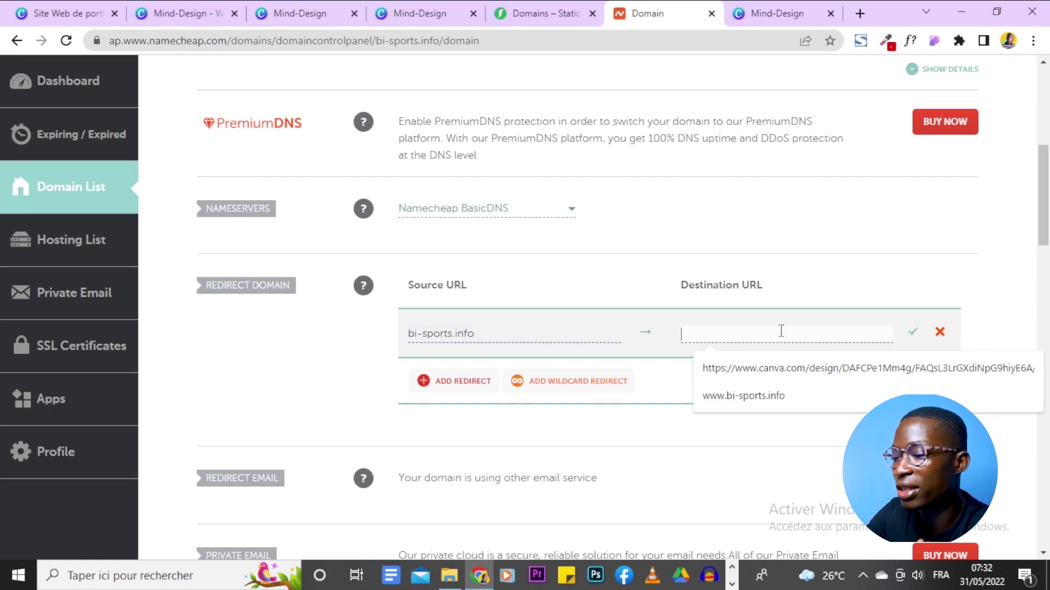
click(299, 13)
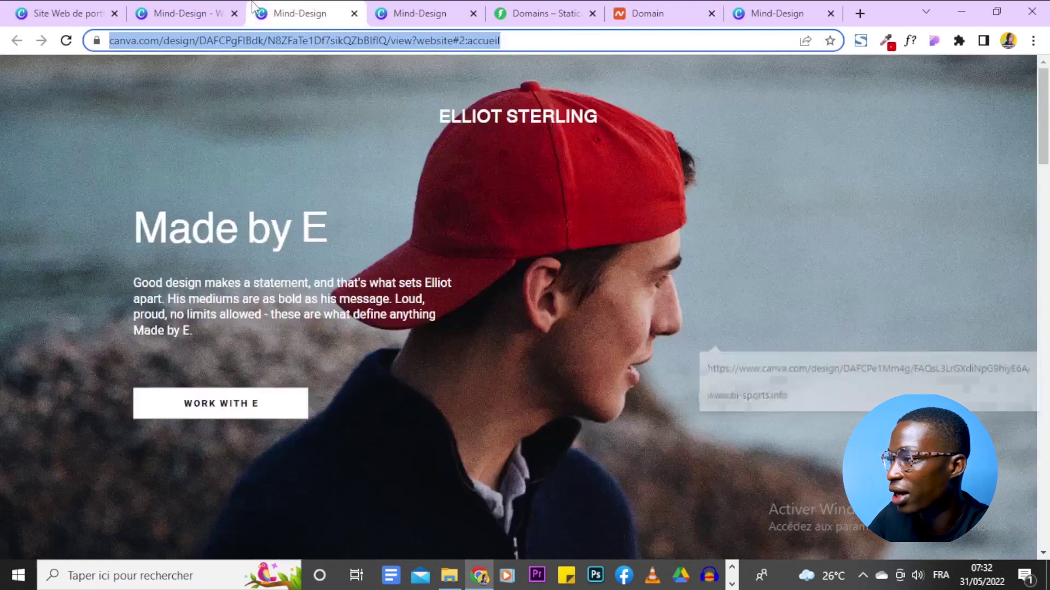
right_click(324, 39)
click(414, 146)
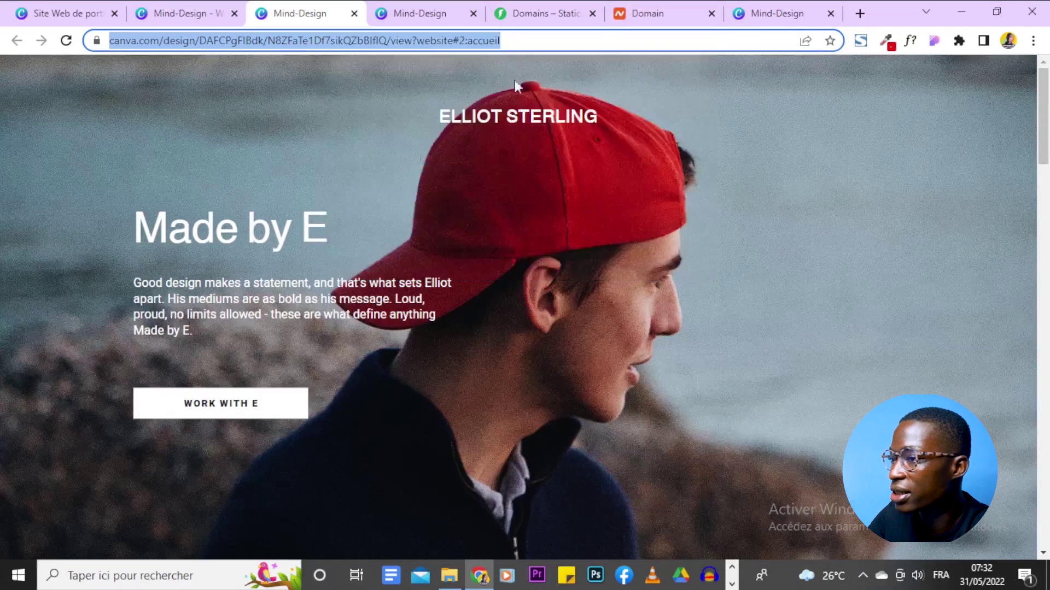
click(648, 14)
click(788, 335)
key(ctrl+v)
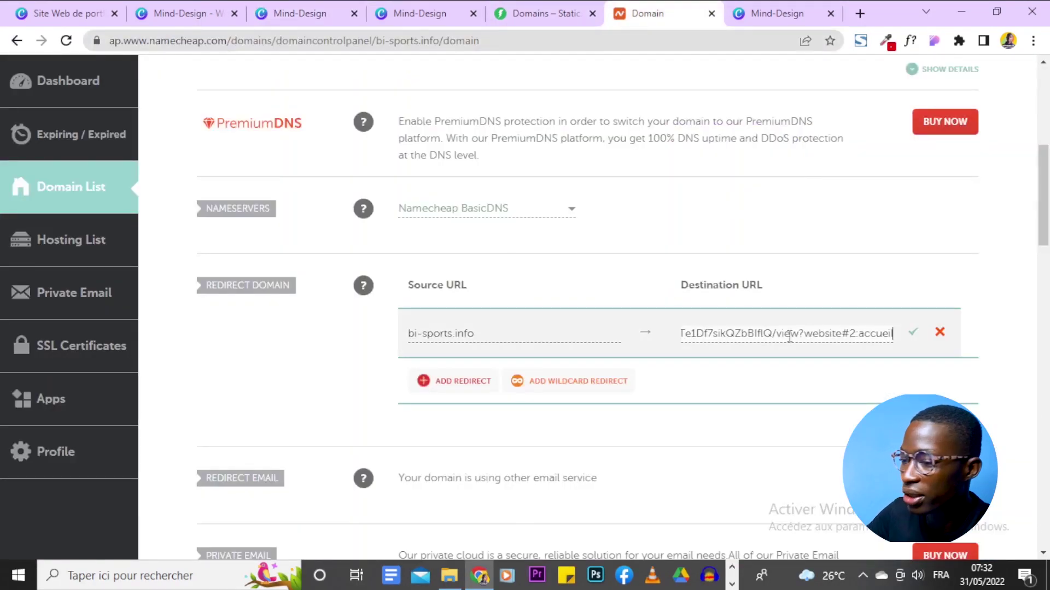
click(913, 335)
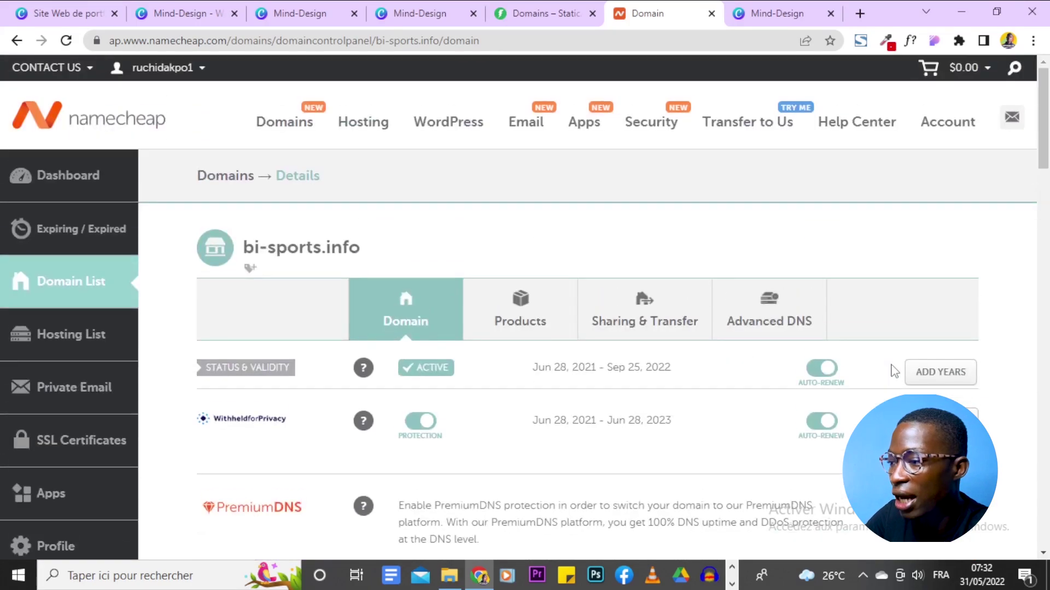
Check the saved redirect entry and load bi-sports.info in a new browser tab to test it.
scroll(793, 371, down, 3)
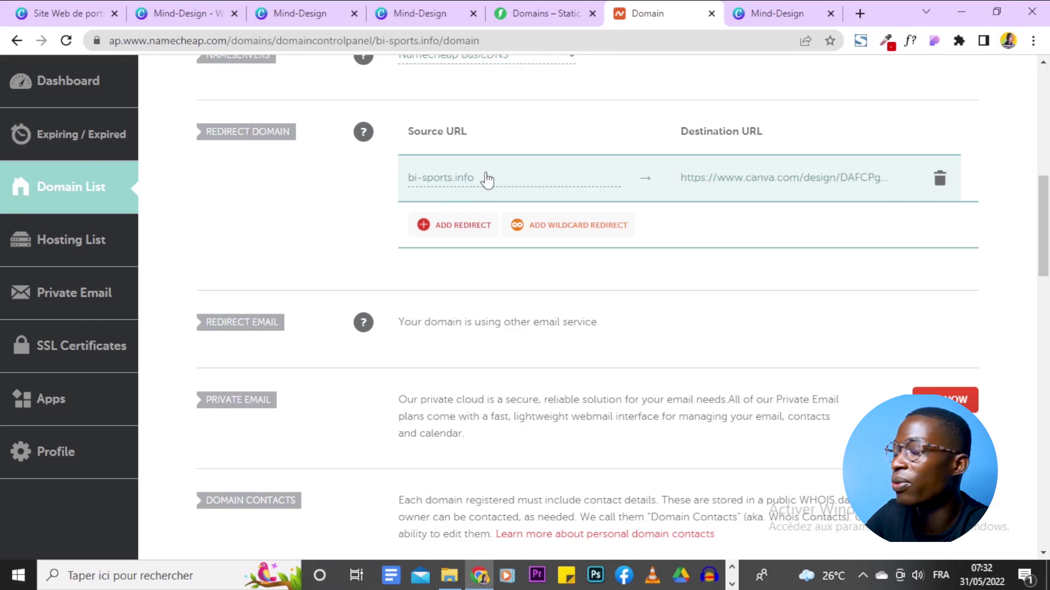
scroll(598, 175, up, 1)
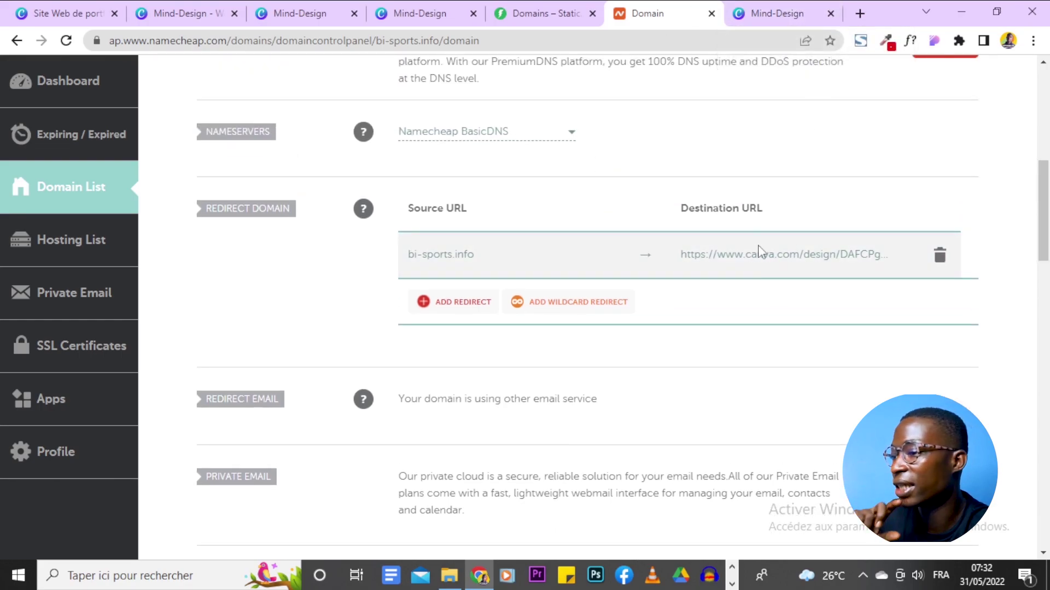
scroll(771, 361, up, 4)
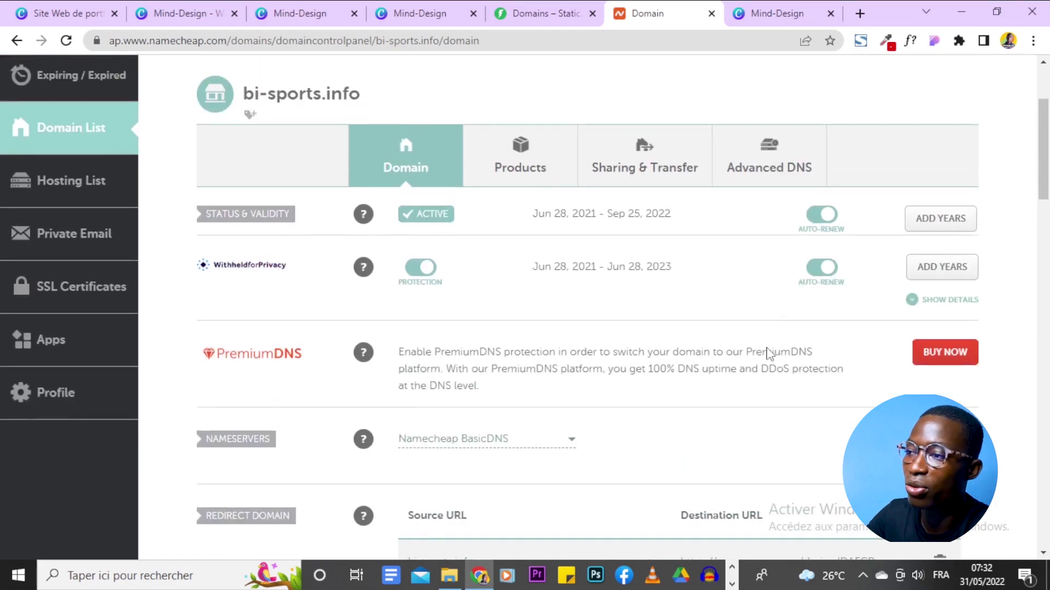
click(860, 13)
text(bi)
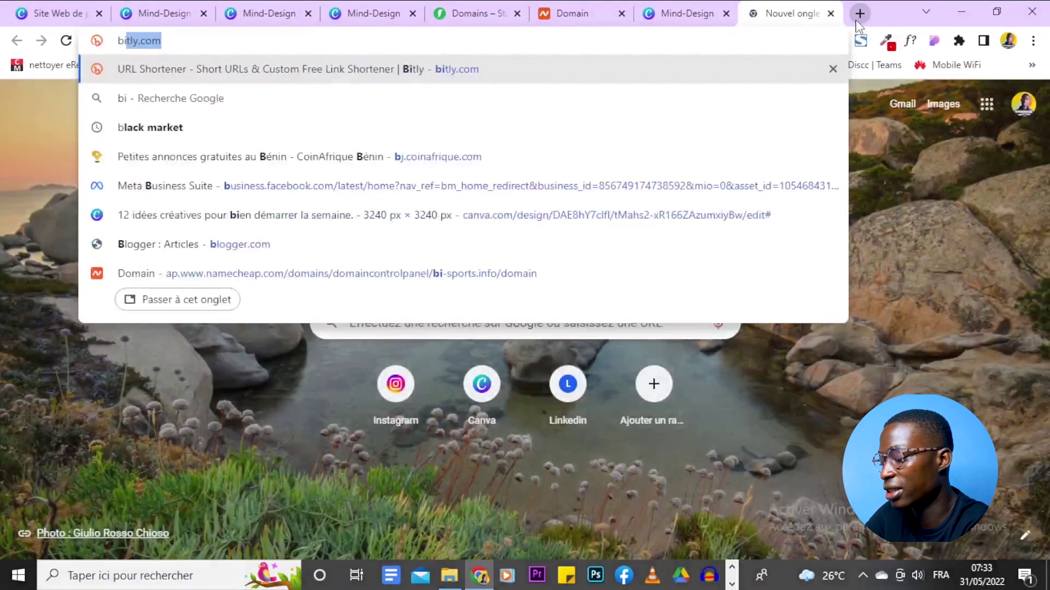
text(-sports)
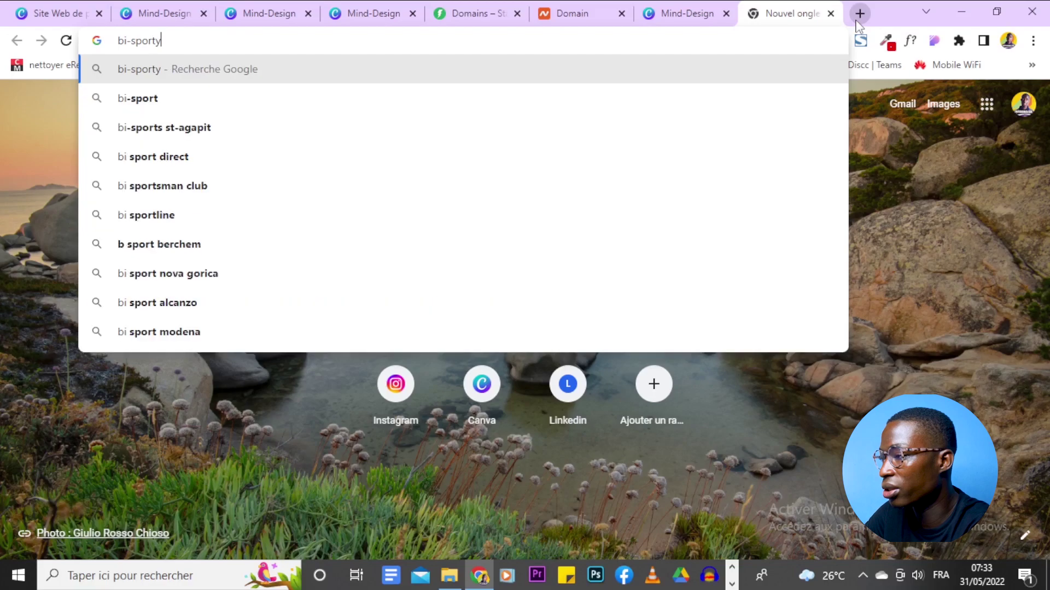
text(.info)
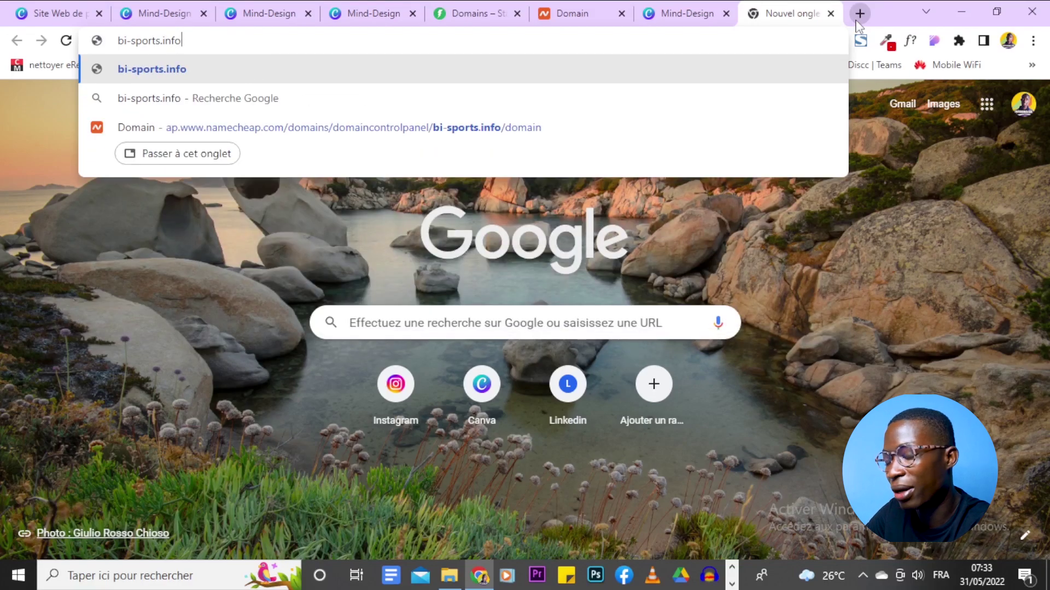
key(Return)
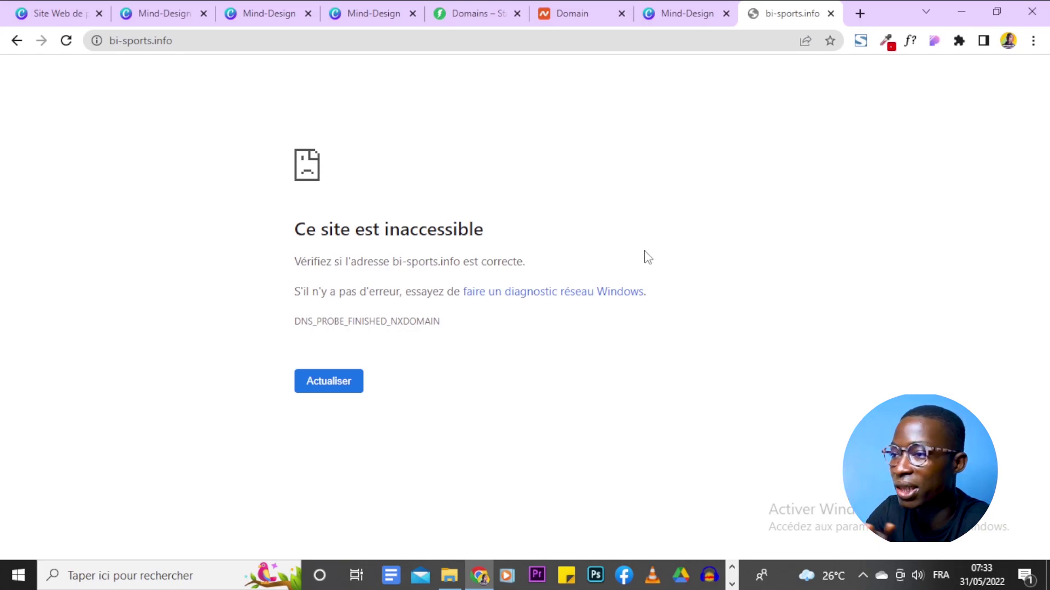
Review the redirect entry on the Namecheap domain details page again, and return to the bi-sports.info page.
click(598, 10)
scroll(816, 471, down, 3)
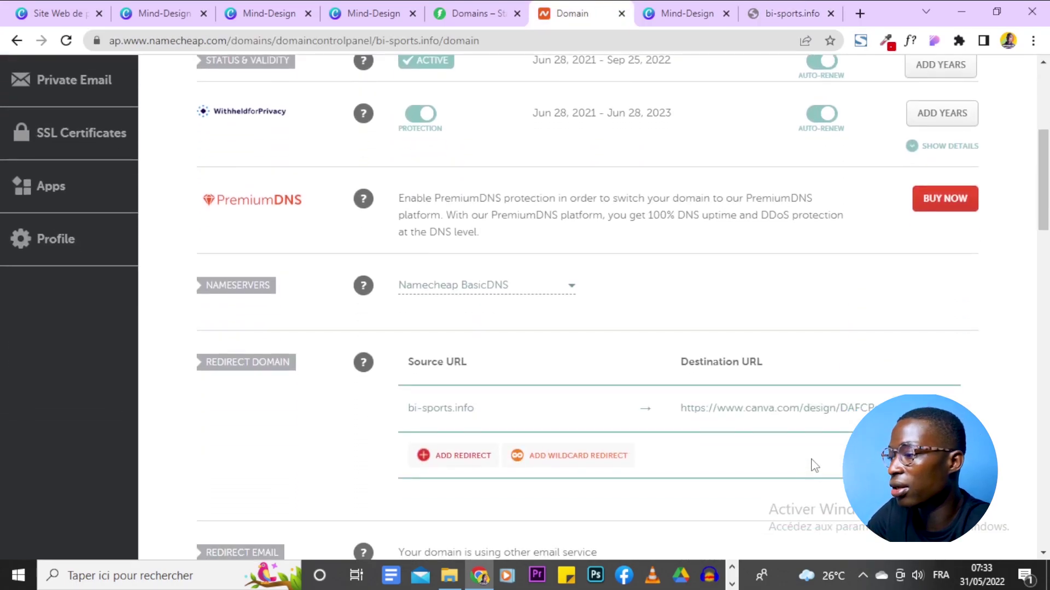
scroll(584, 361, up, 5)
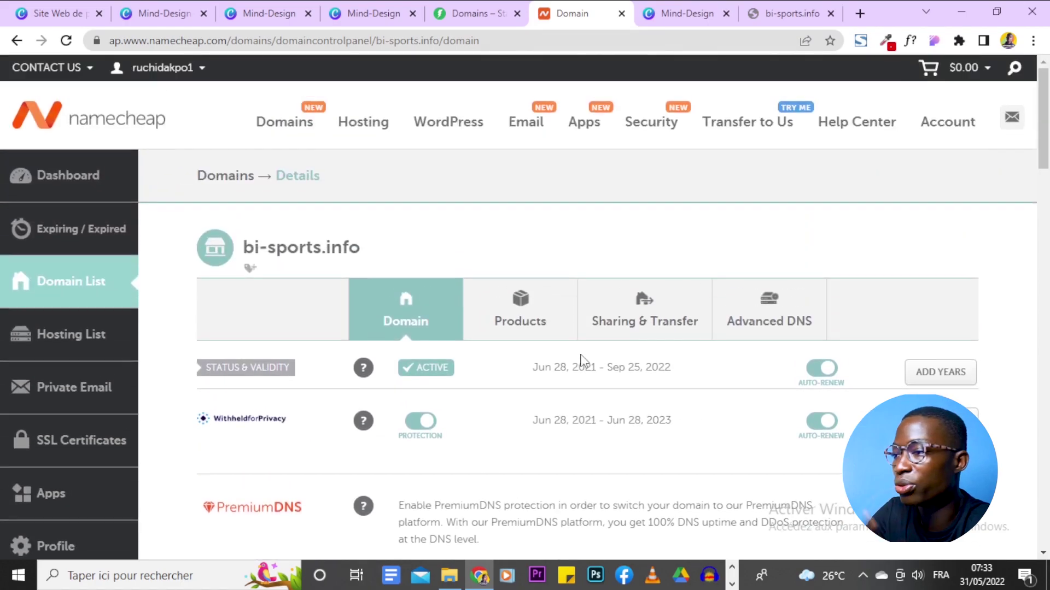
scroll(584, 361, down, 5)
click(781, 11)
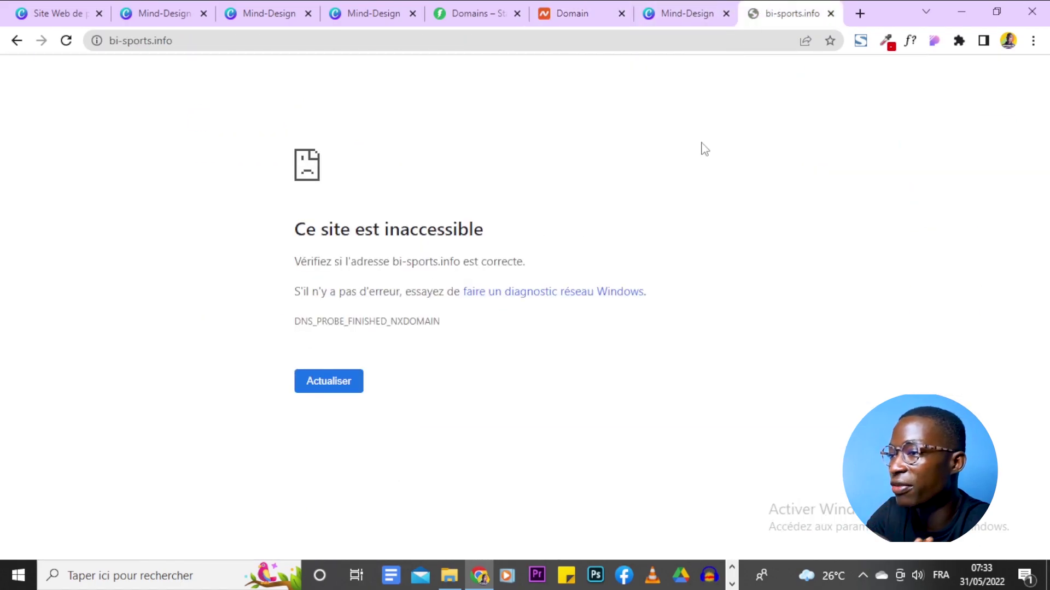